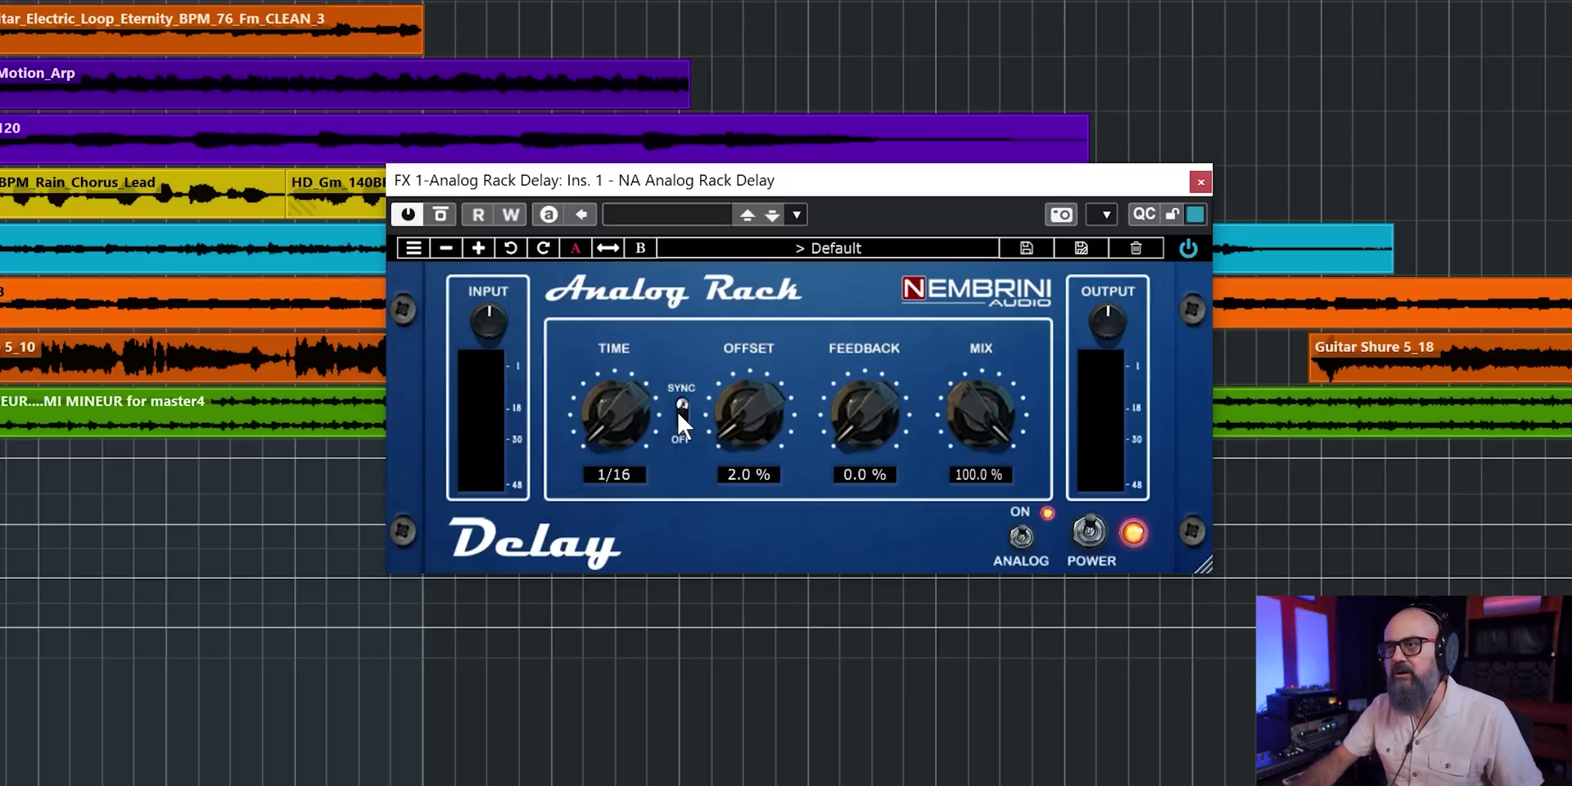
- Set the Analog Rack Delay to 1/4 time, 10% offset and 48% feedback
scroll(761, 421, "up", 4)
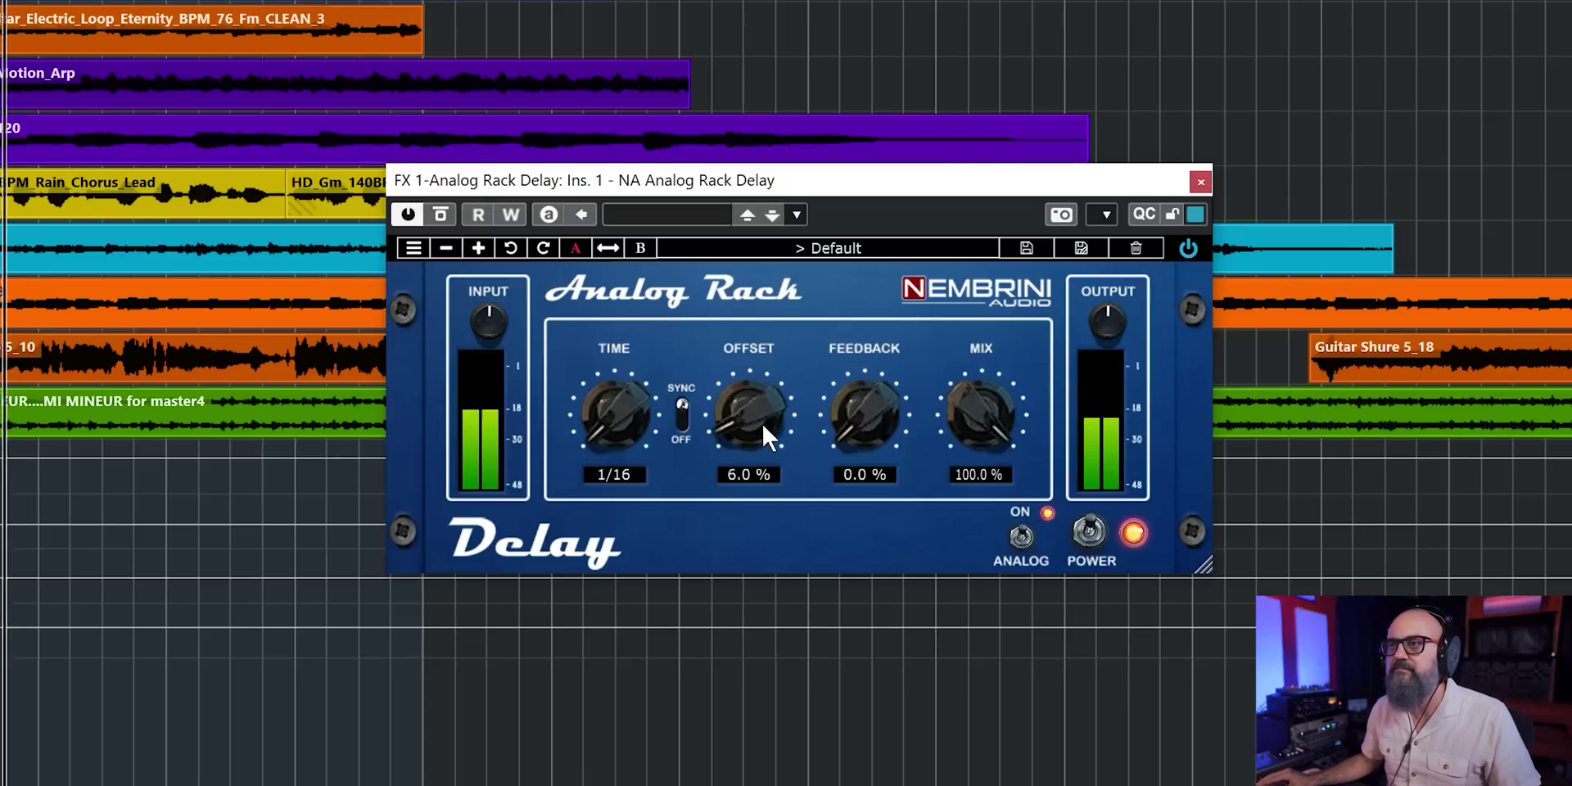
scroll(626, 408, "up", 3)
scroll(625, 408, "up", 1)
scroll(871, 419, "up", 12)
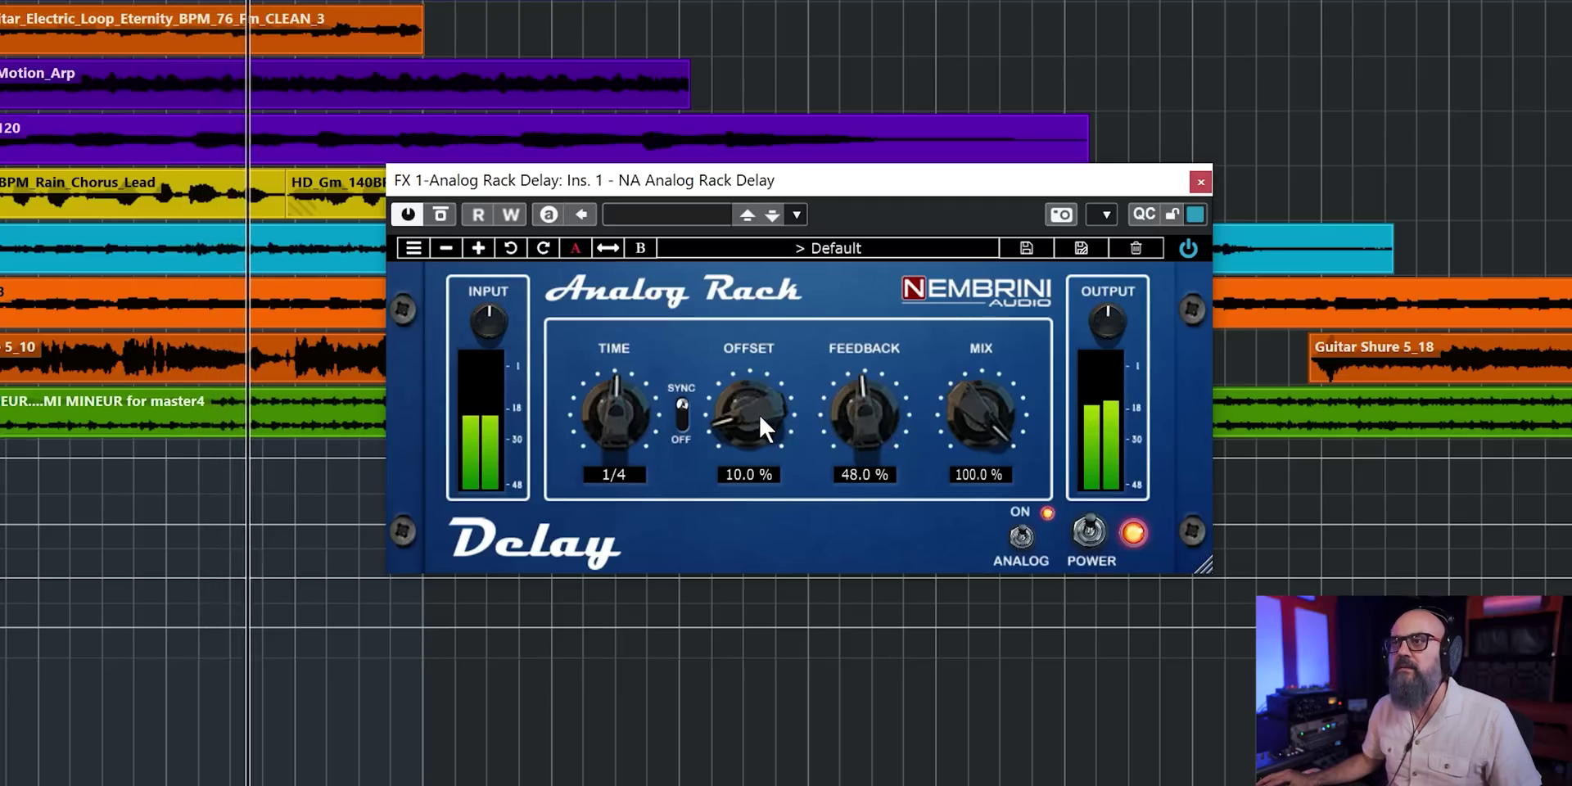
- Sweep the delay's offset up to 100% during playback, settle it at 28%, and stop playback
scroll(763, 415, "up", 13)
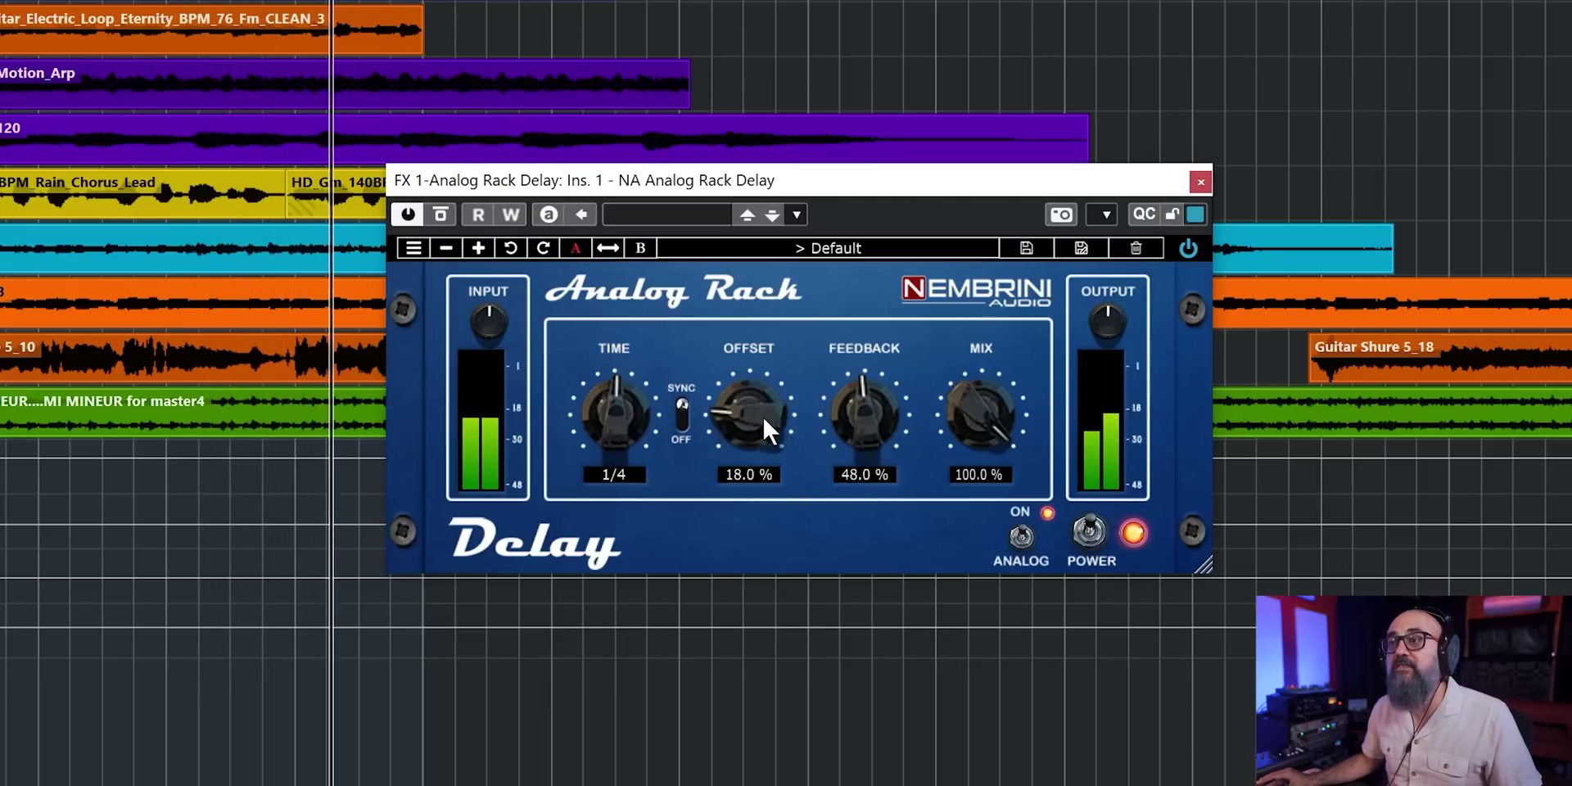
scroll(763, 415, "up", 2)
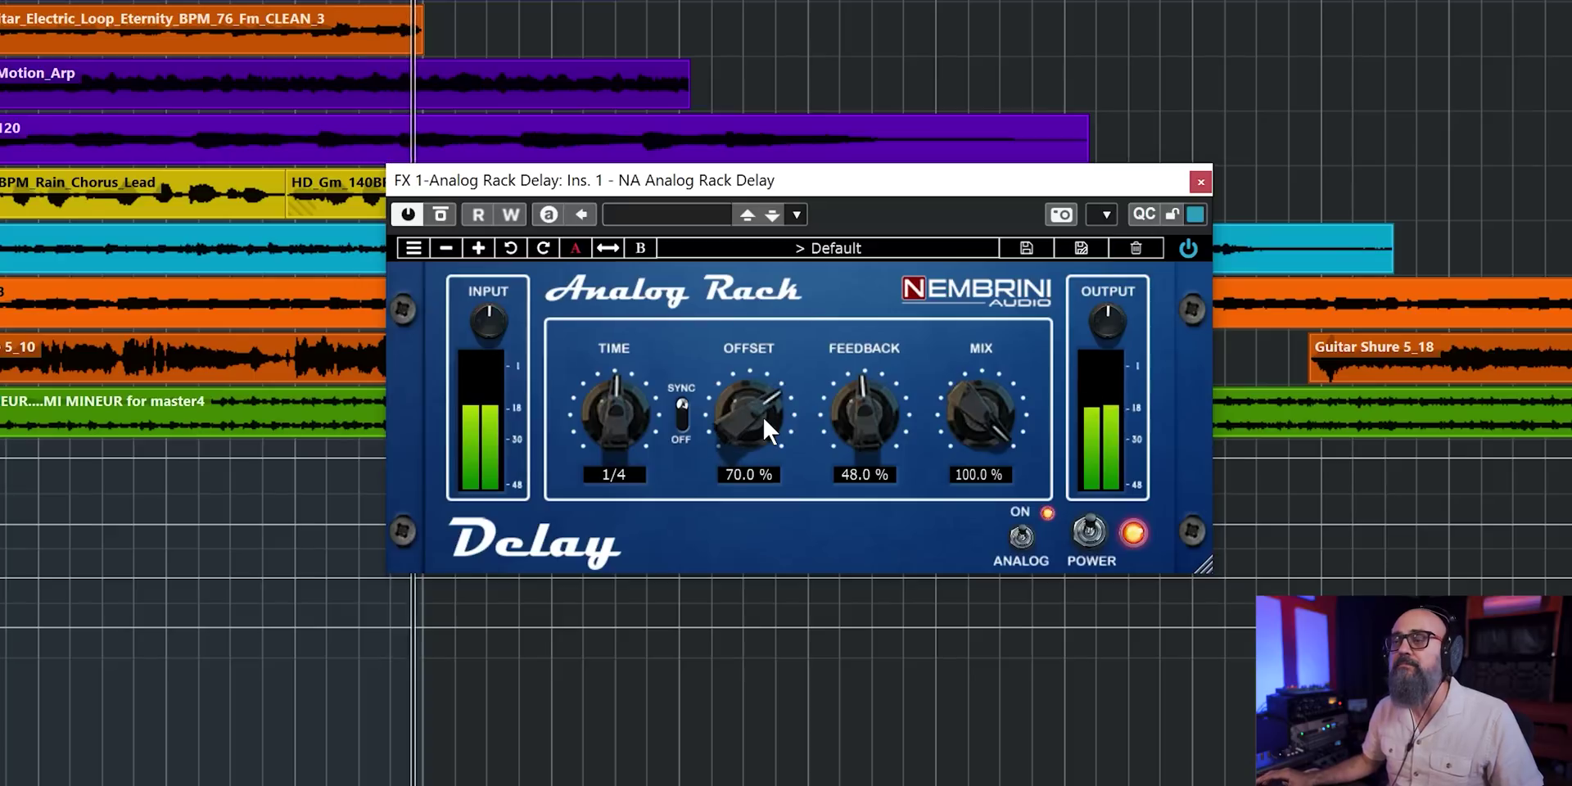
scroll(763, 415, "up", 8)
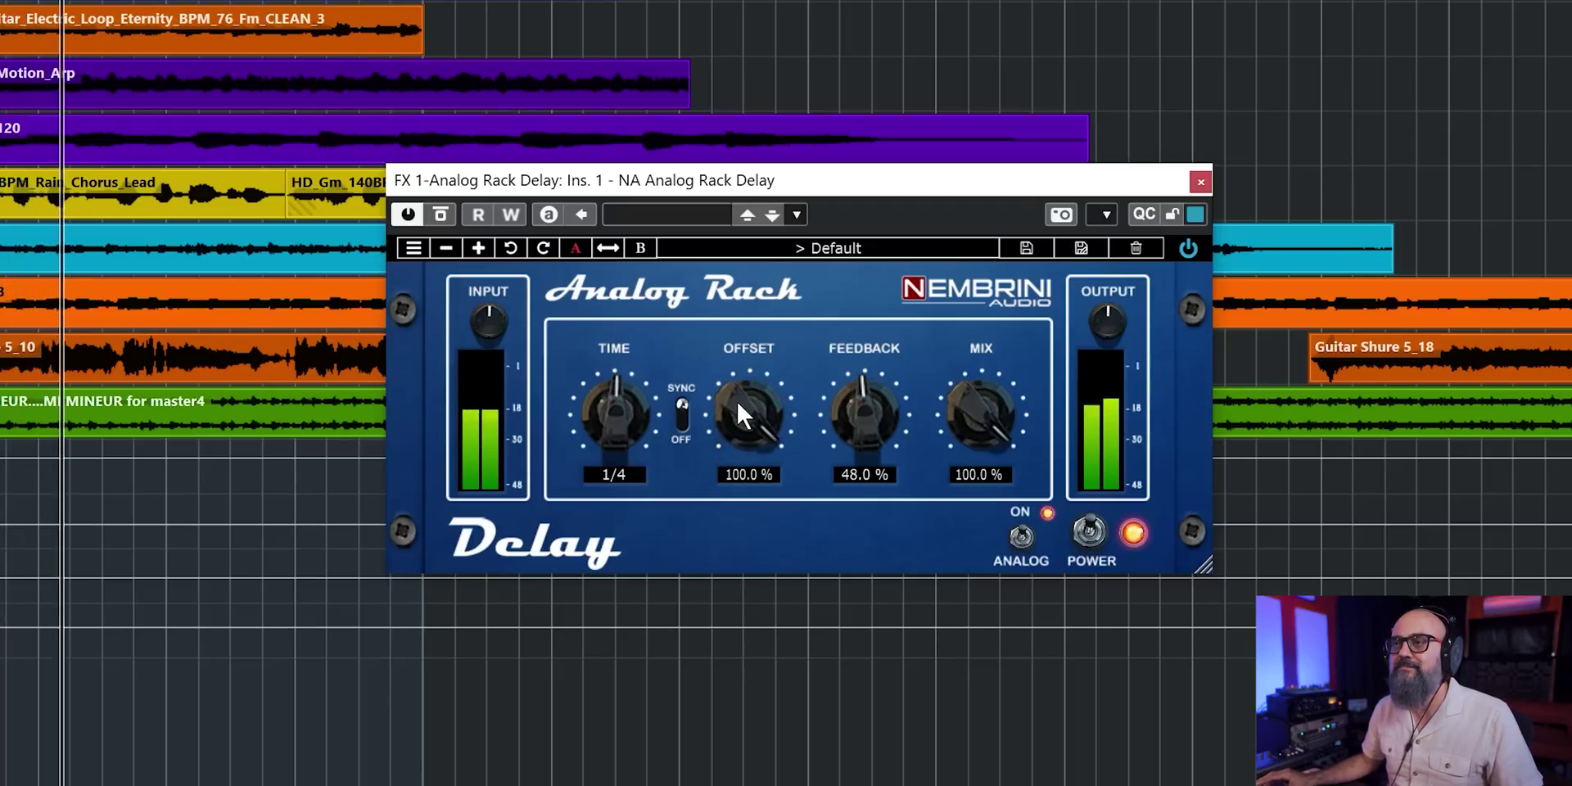
scroll(735, 400, "down", 16)
scroll(735, 399, "down", 2)
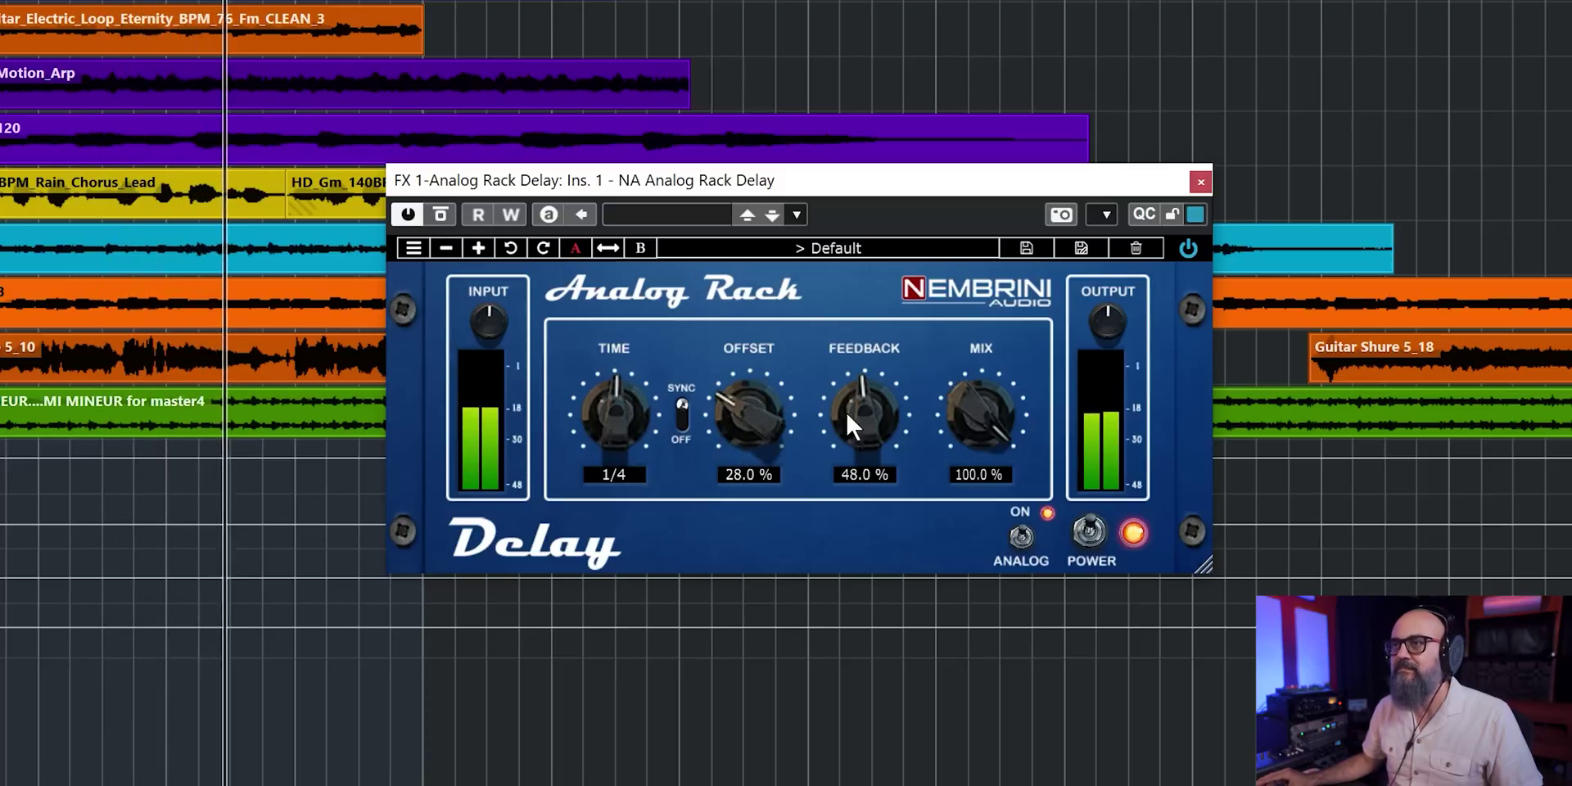
key("space")
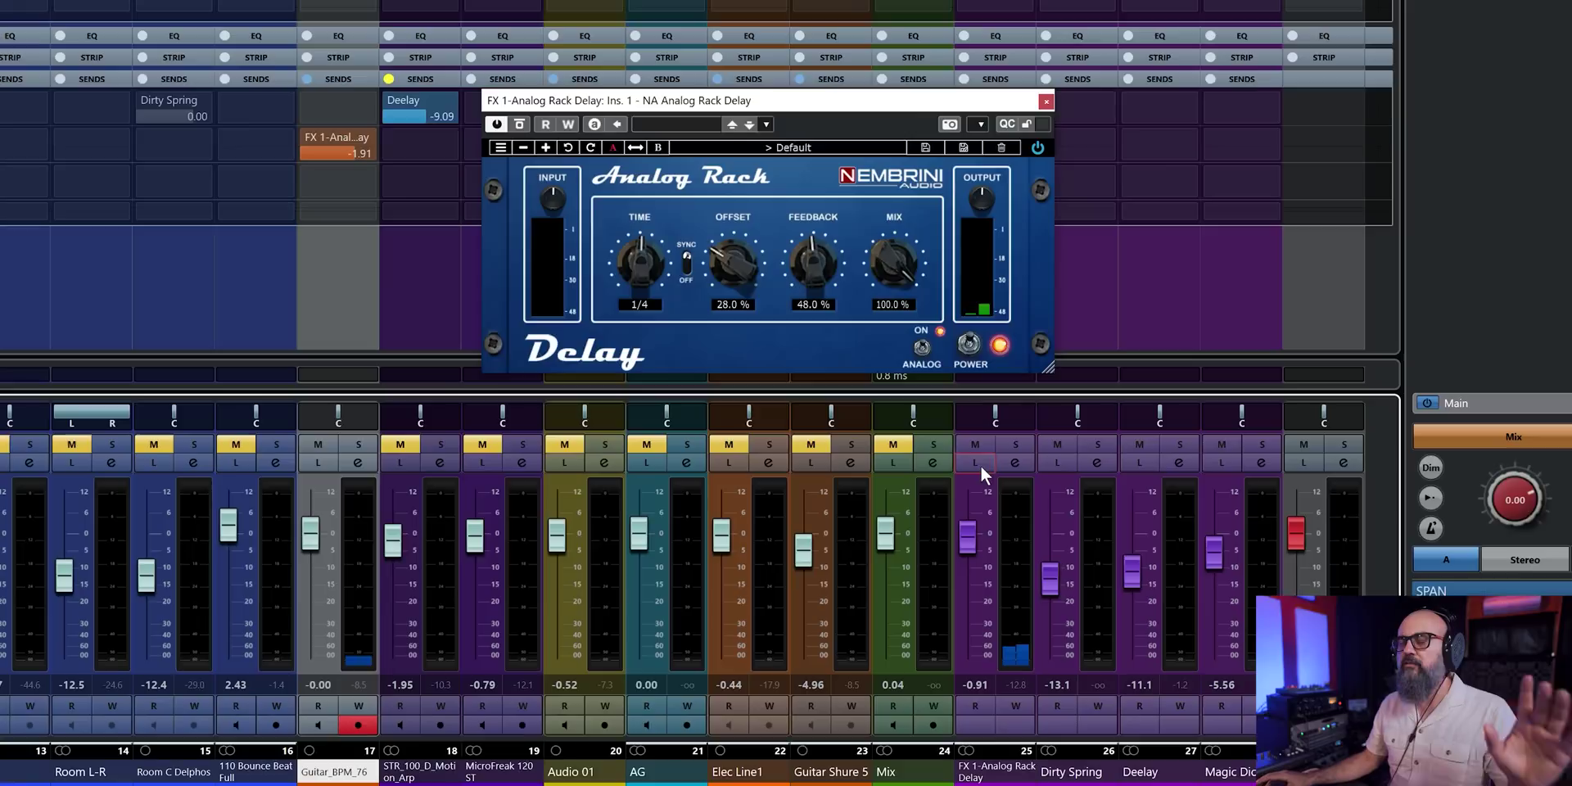
- Audition the FX 1-Analog Rack Delay channel in listen mode, turn listen mode off, and lower its fader to about -10.8 dB
left_click(981, 465)
key("space")
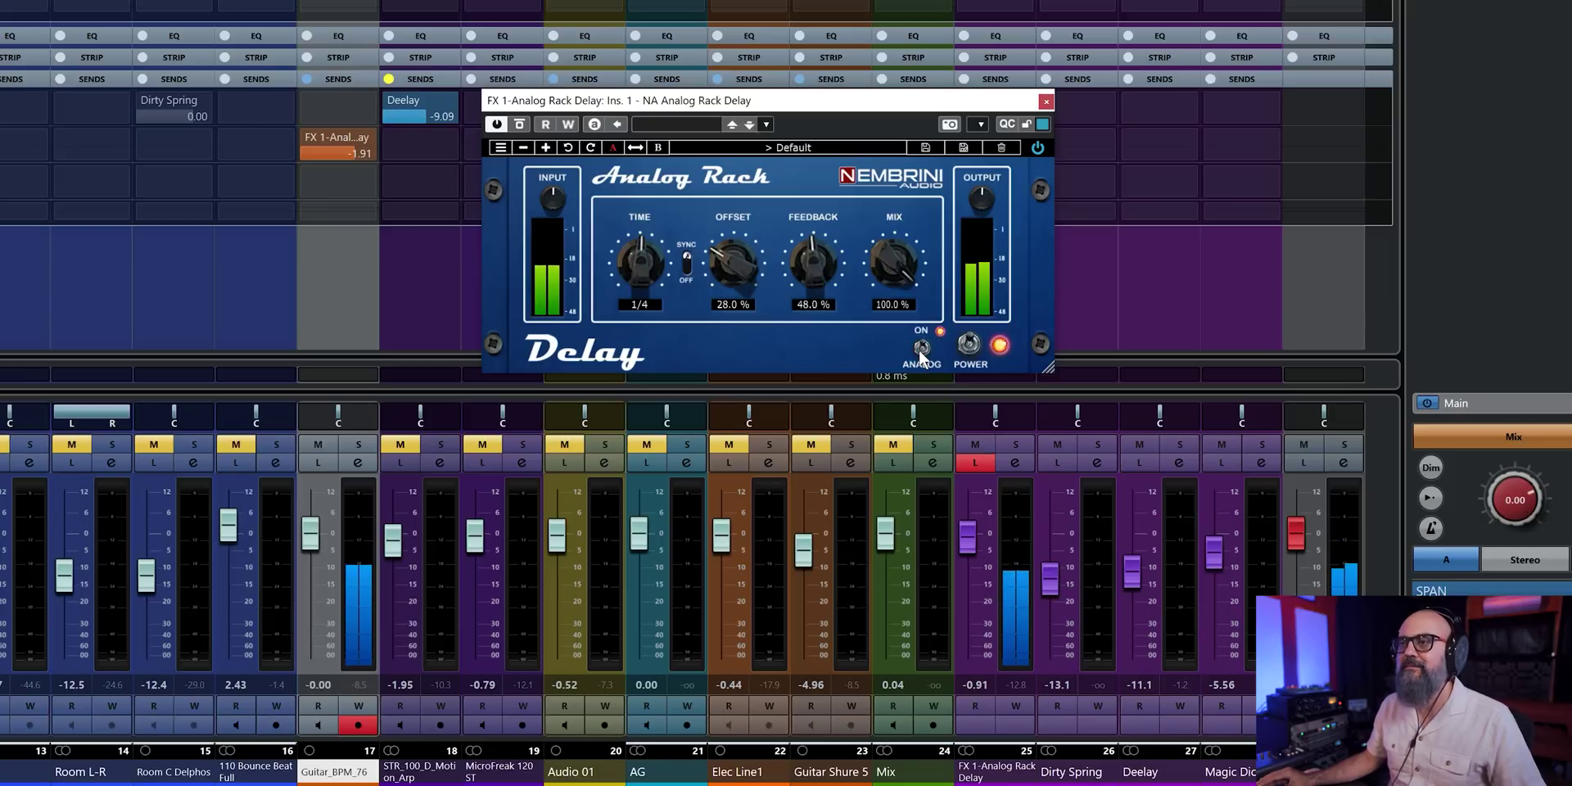
left_click(971, 464)
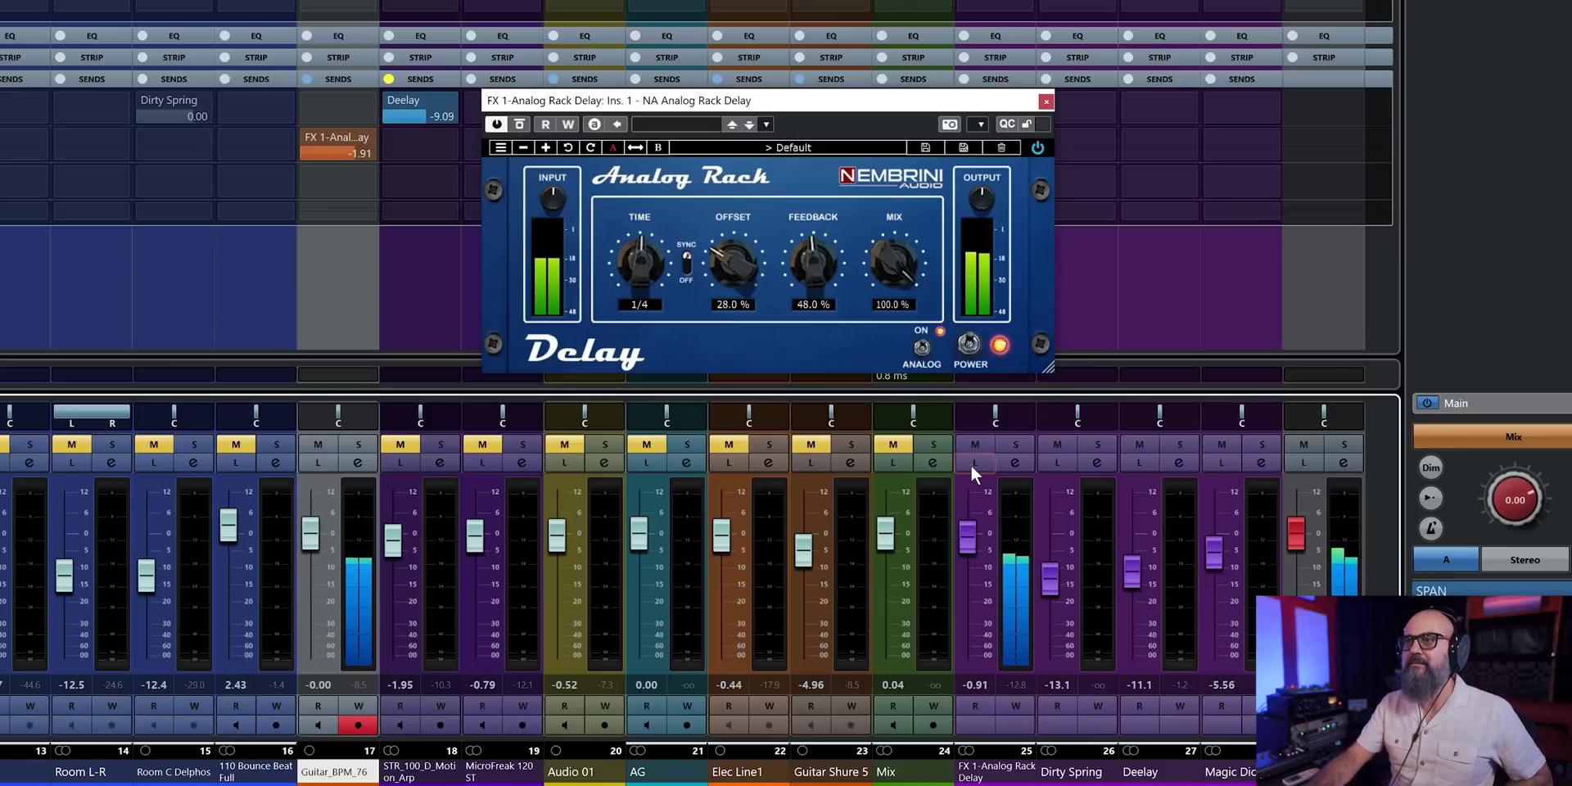
left_click_drag(967, 538, 965, 554)
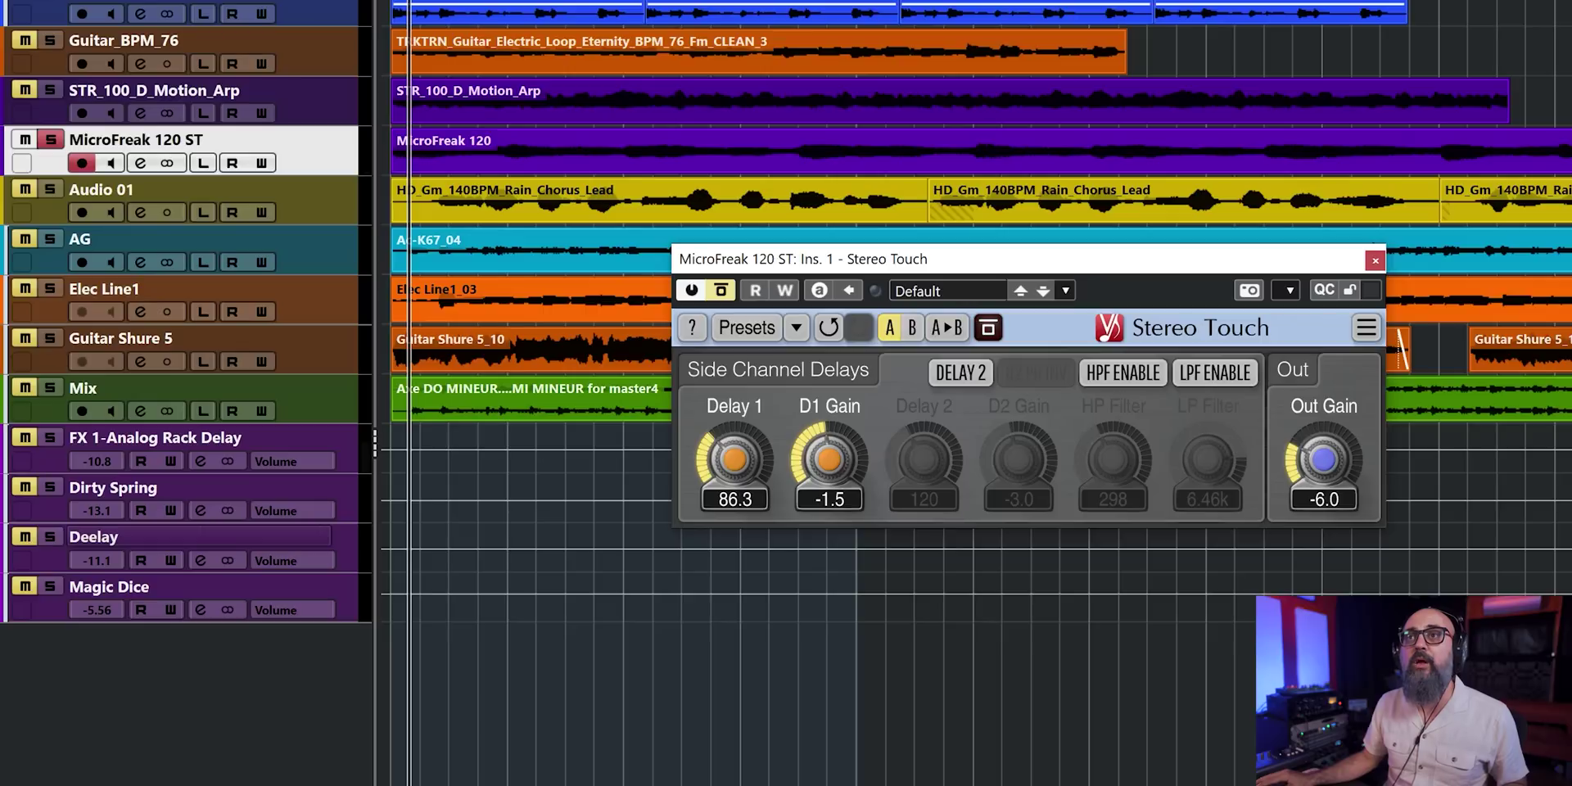
- Play the MicroFreak 120 ST track and compare Stereo Touch bypassed and active, leaving the plug-in active
key("h")
key("space")
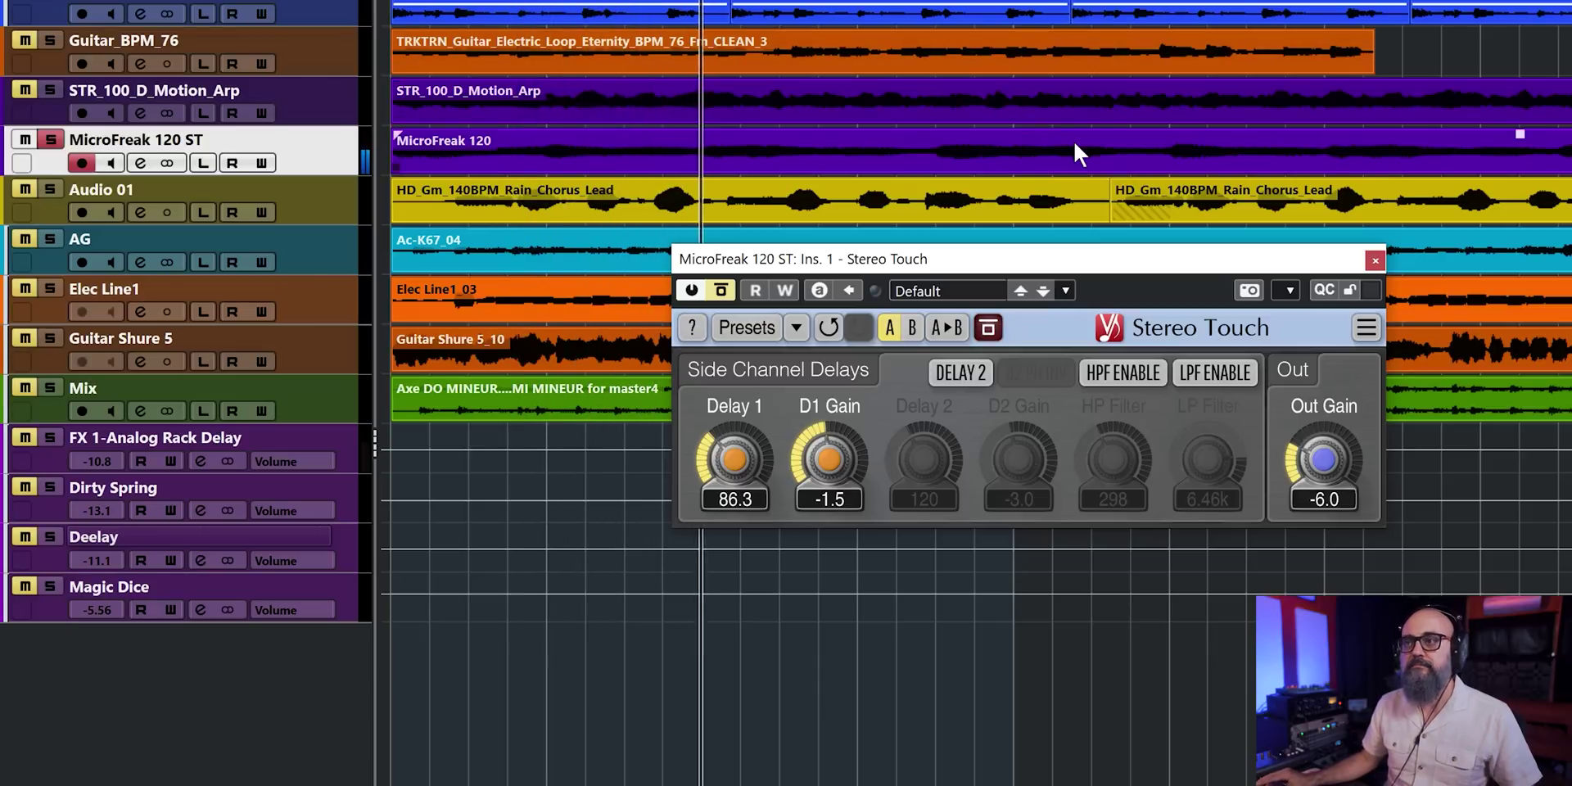
key("space")
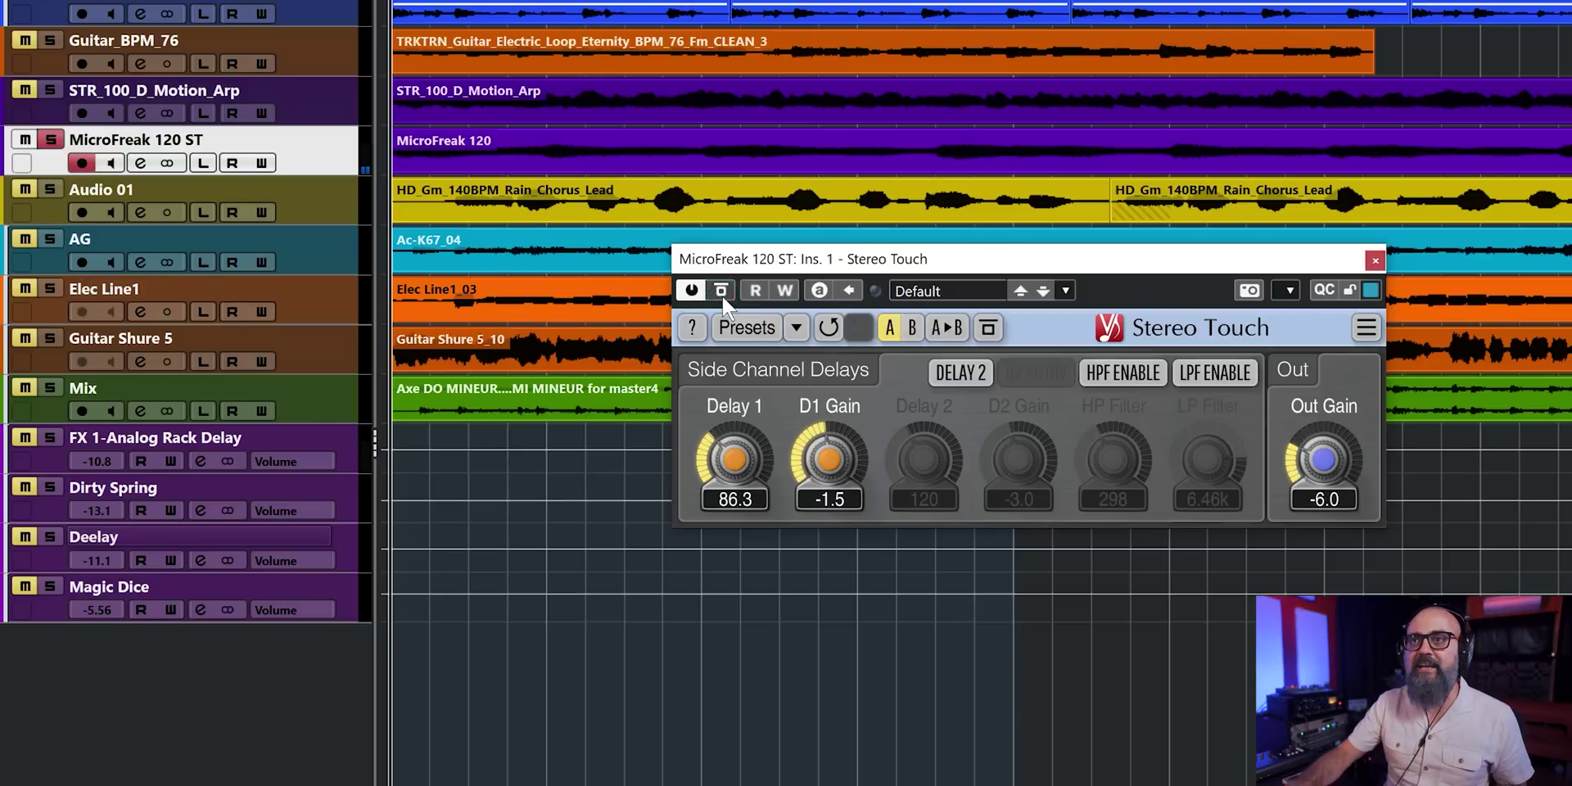
key("space")
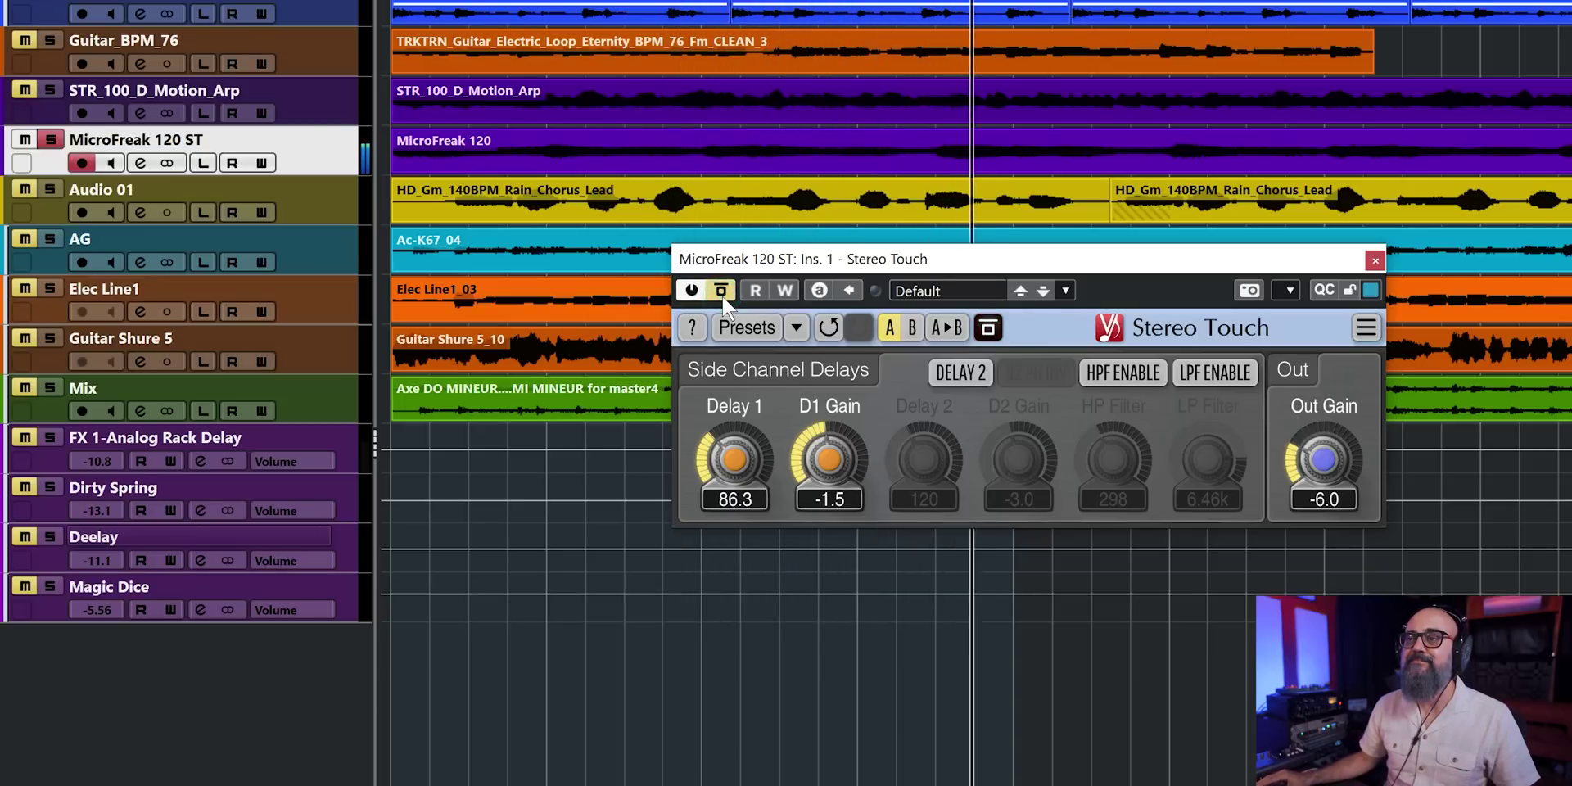
left_click(721, 291)
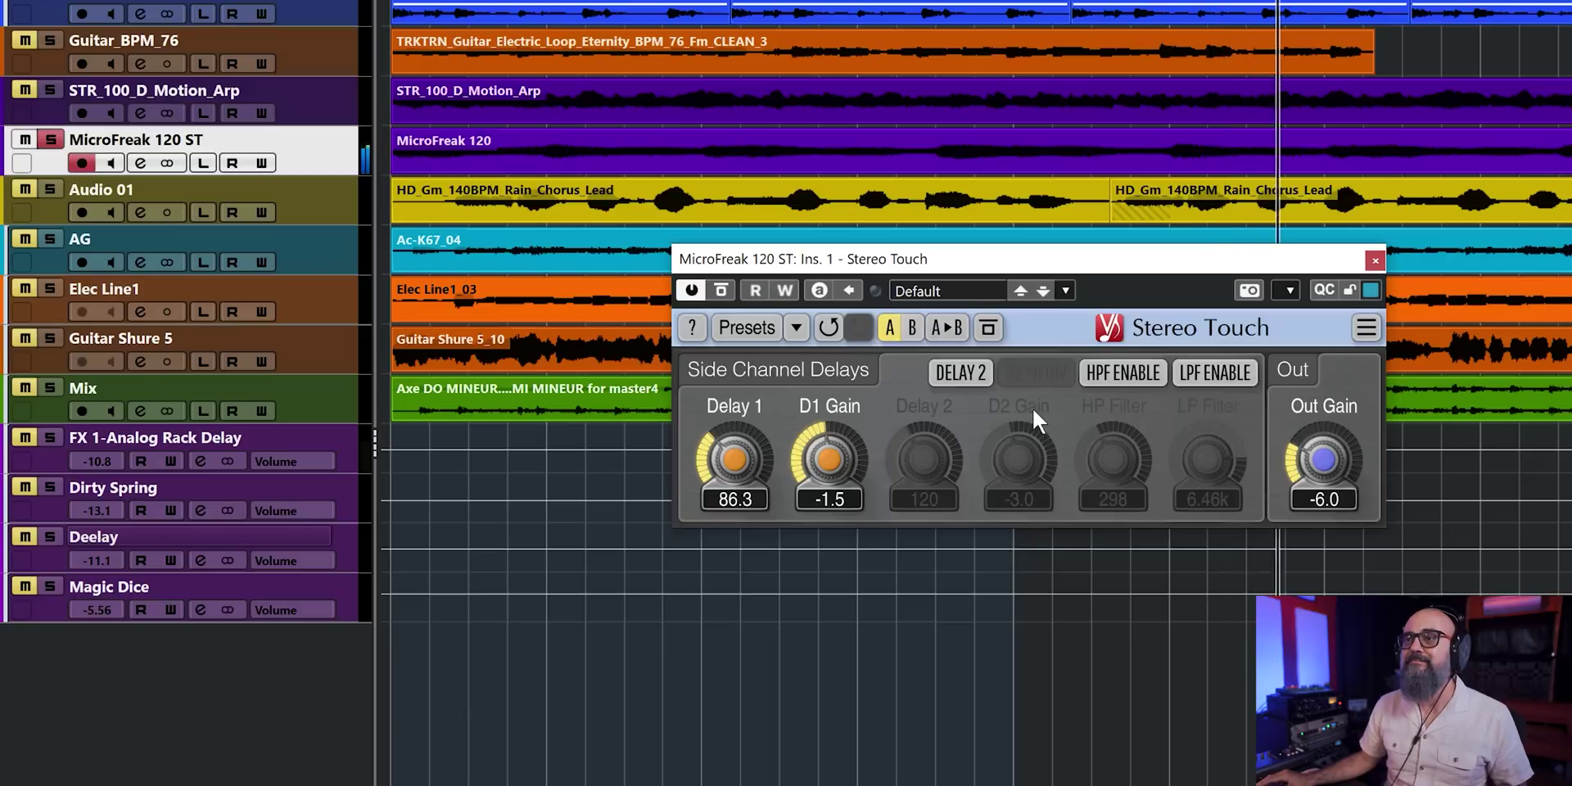
- Set Stereo Touch's Delay 1 to 44.0 and D1 Gain to -6.1, keeping Delay 2 off
mouse_move(741, 454)
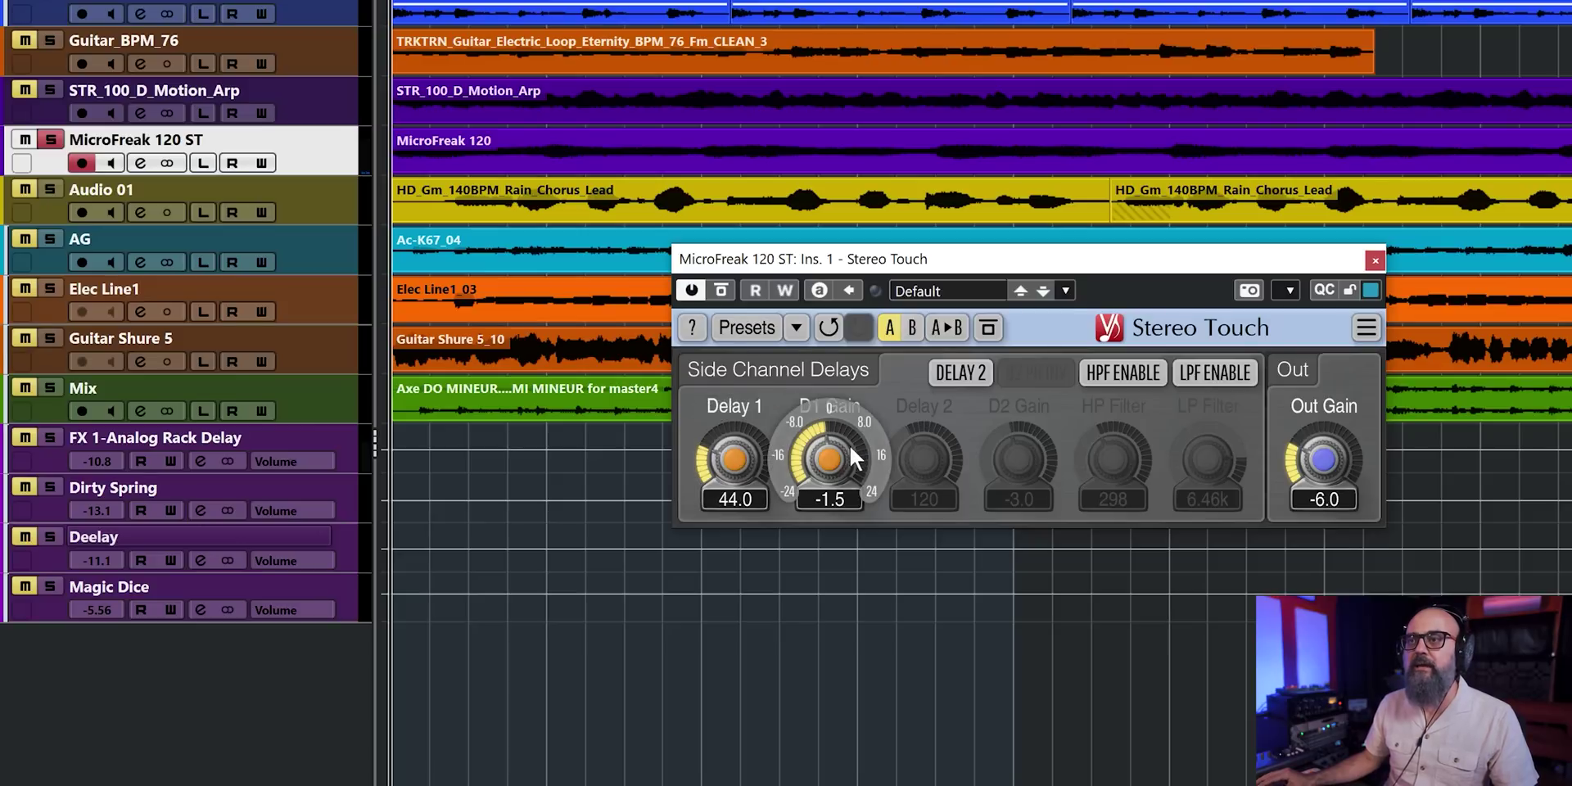
left_click(966, 377)
left_click(963, 375)
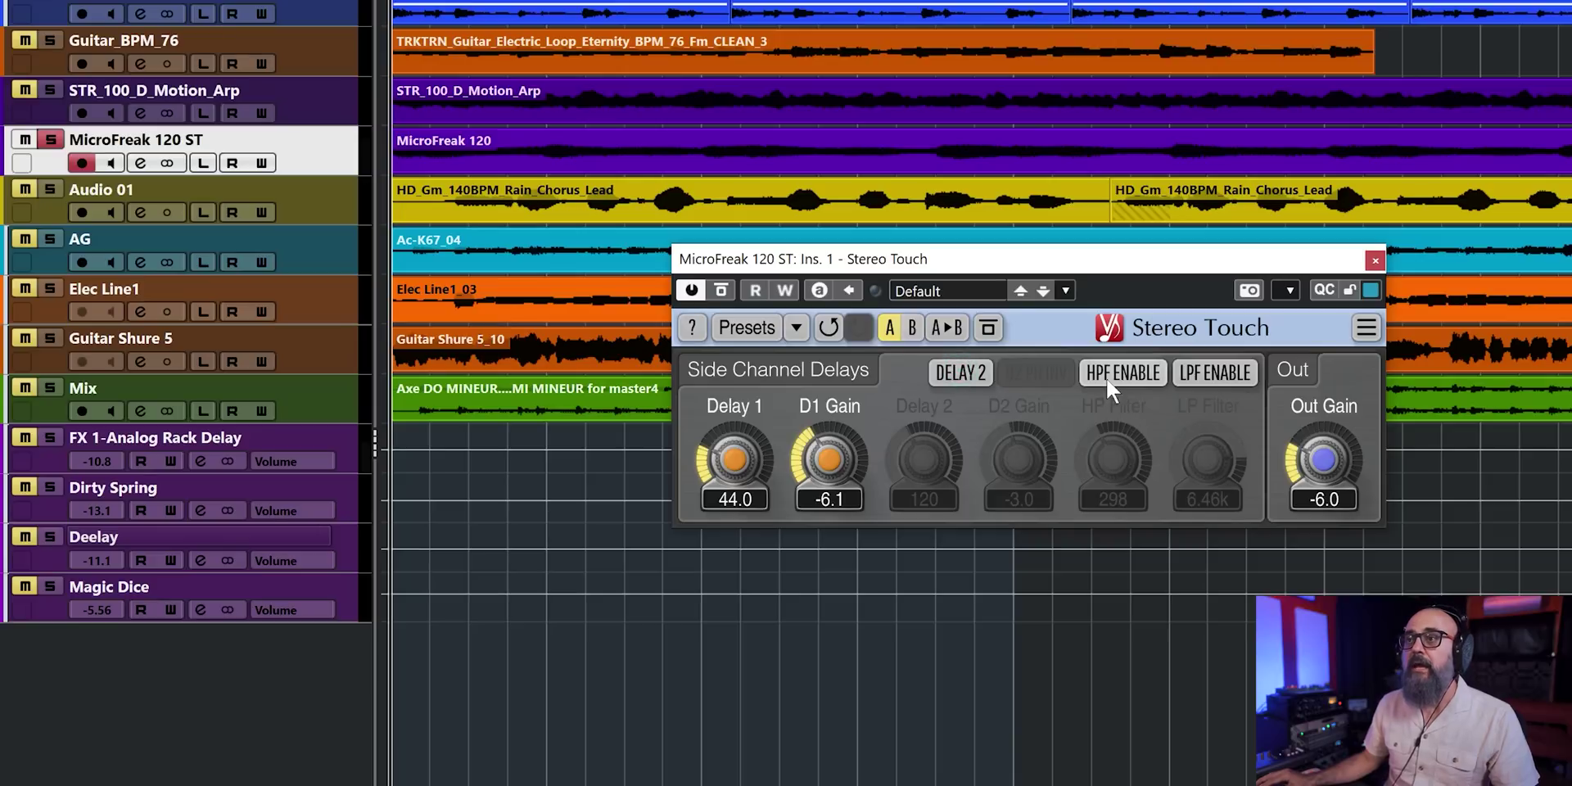
- Enable Stereo Touch's high-pass and low-pass filters, and set HP Filter to 574 and D1 Gain to -7.6
left_click(1108, 377)
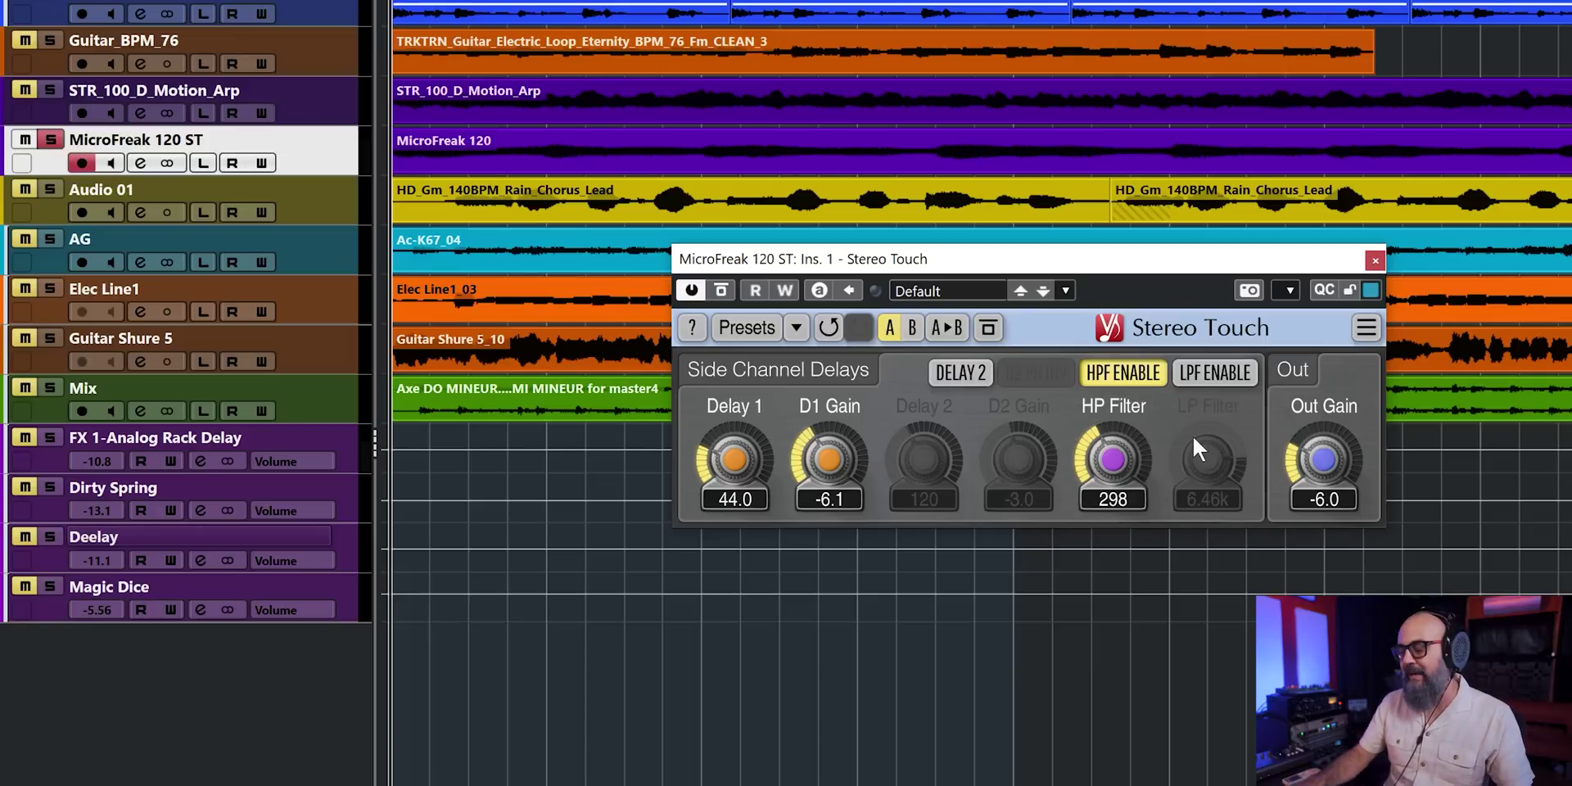
left_click(1215, 373)
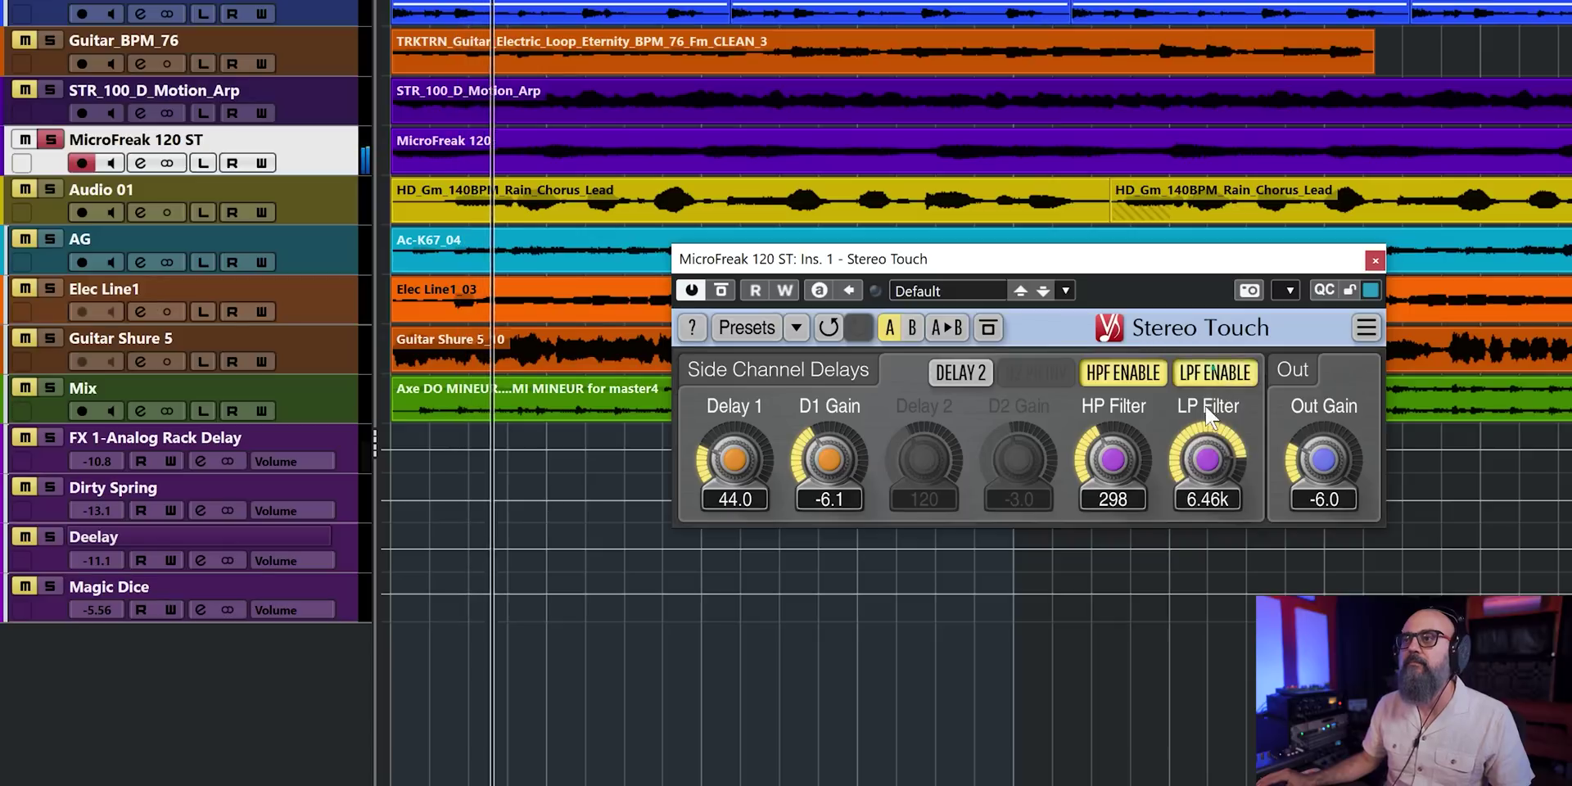
scroll(1143, 465, "up", 3)
scroll(828, 460, "down", 3)
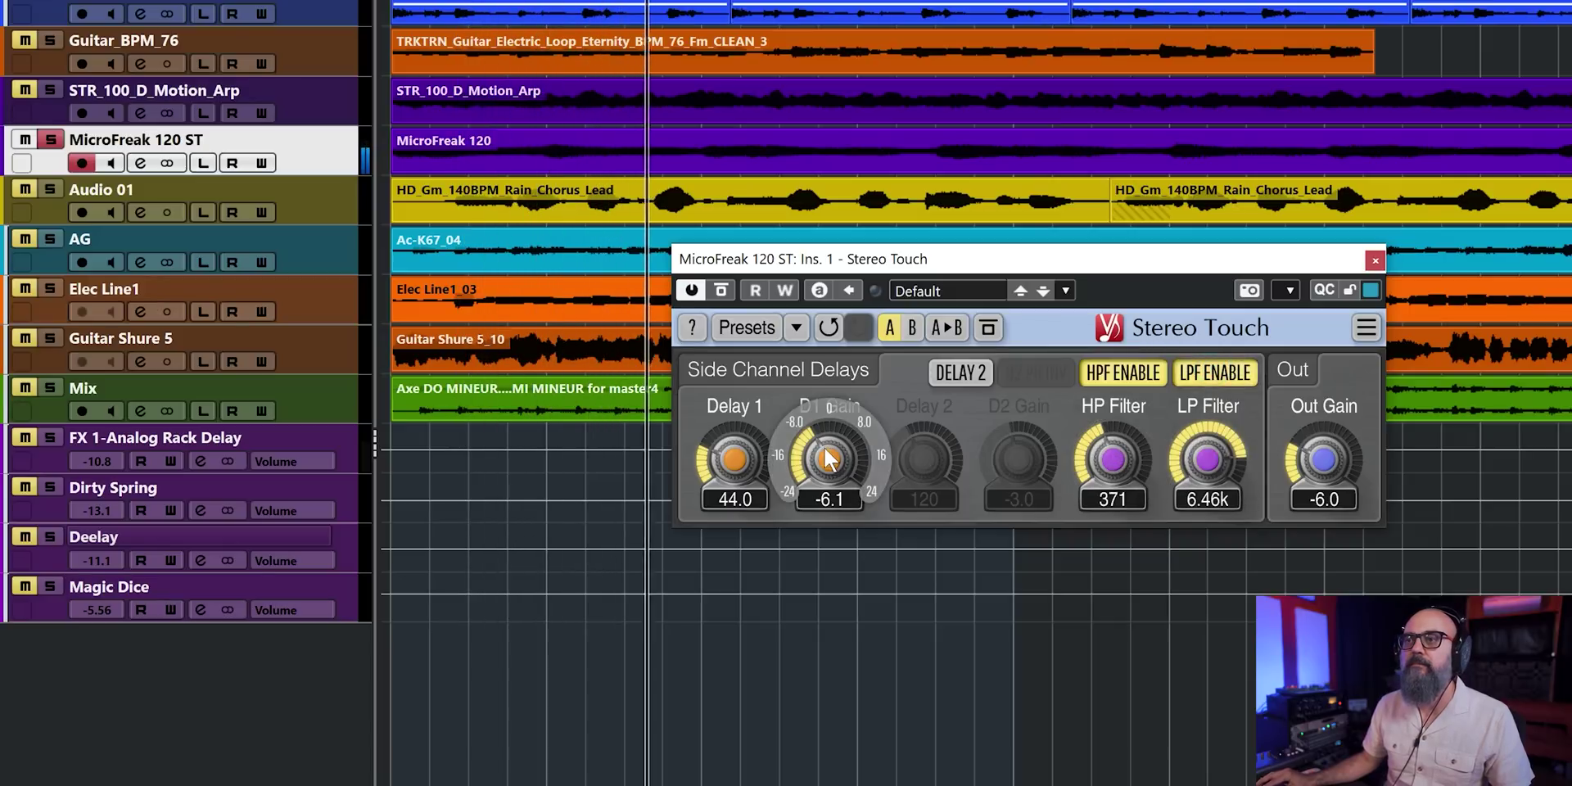
scroll(1105, 460, "up", 5)
- Compare the MicroFreak sound with the high-pass filter off and on, and with Stereo Touch bypassed and active
left_click(1122, 374)
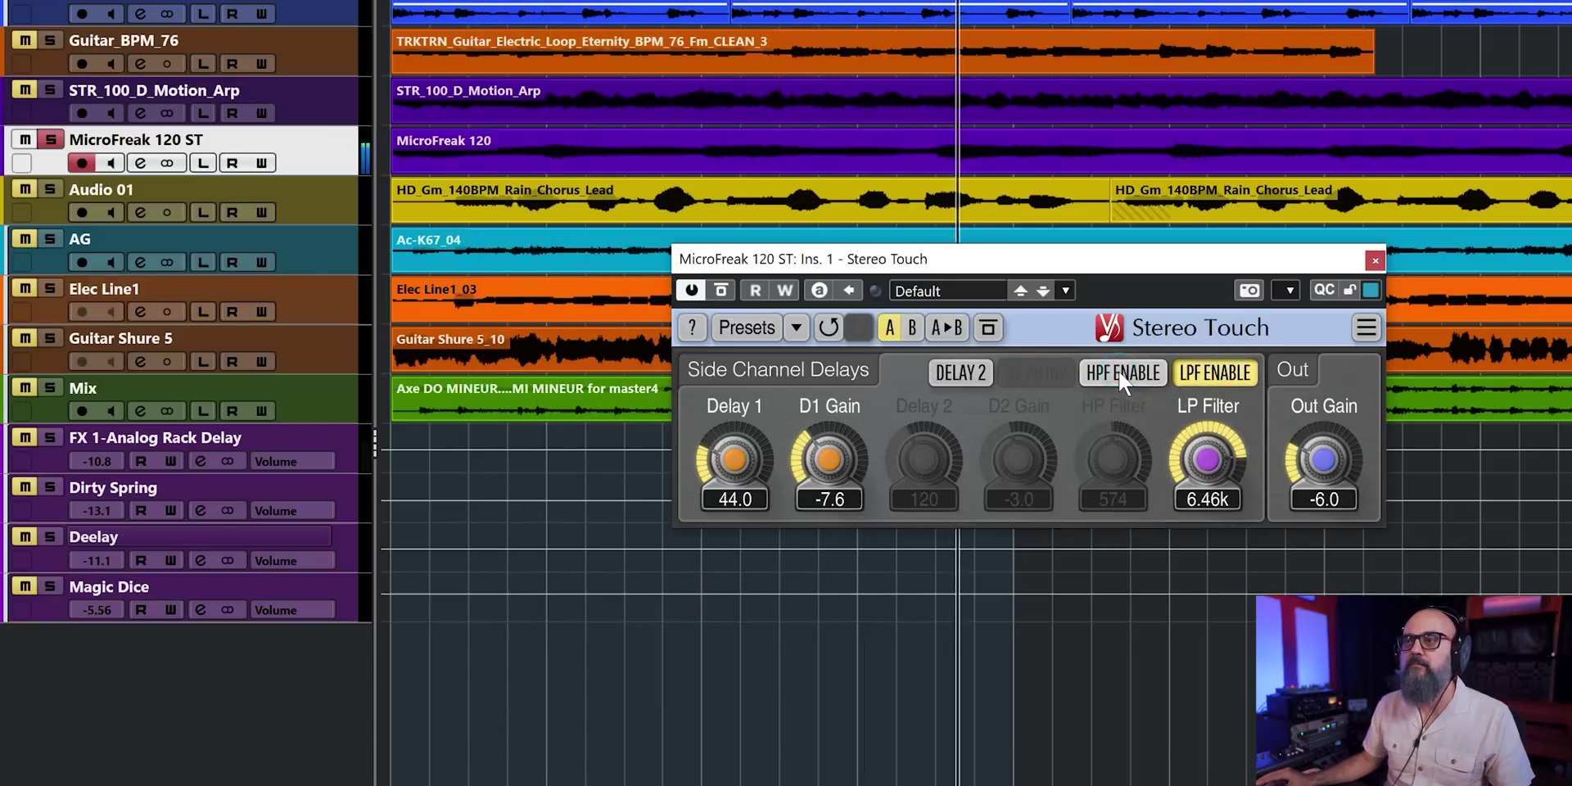
left_click(1122, 374)
left_click(720, 291)
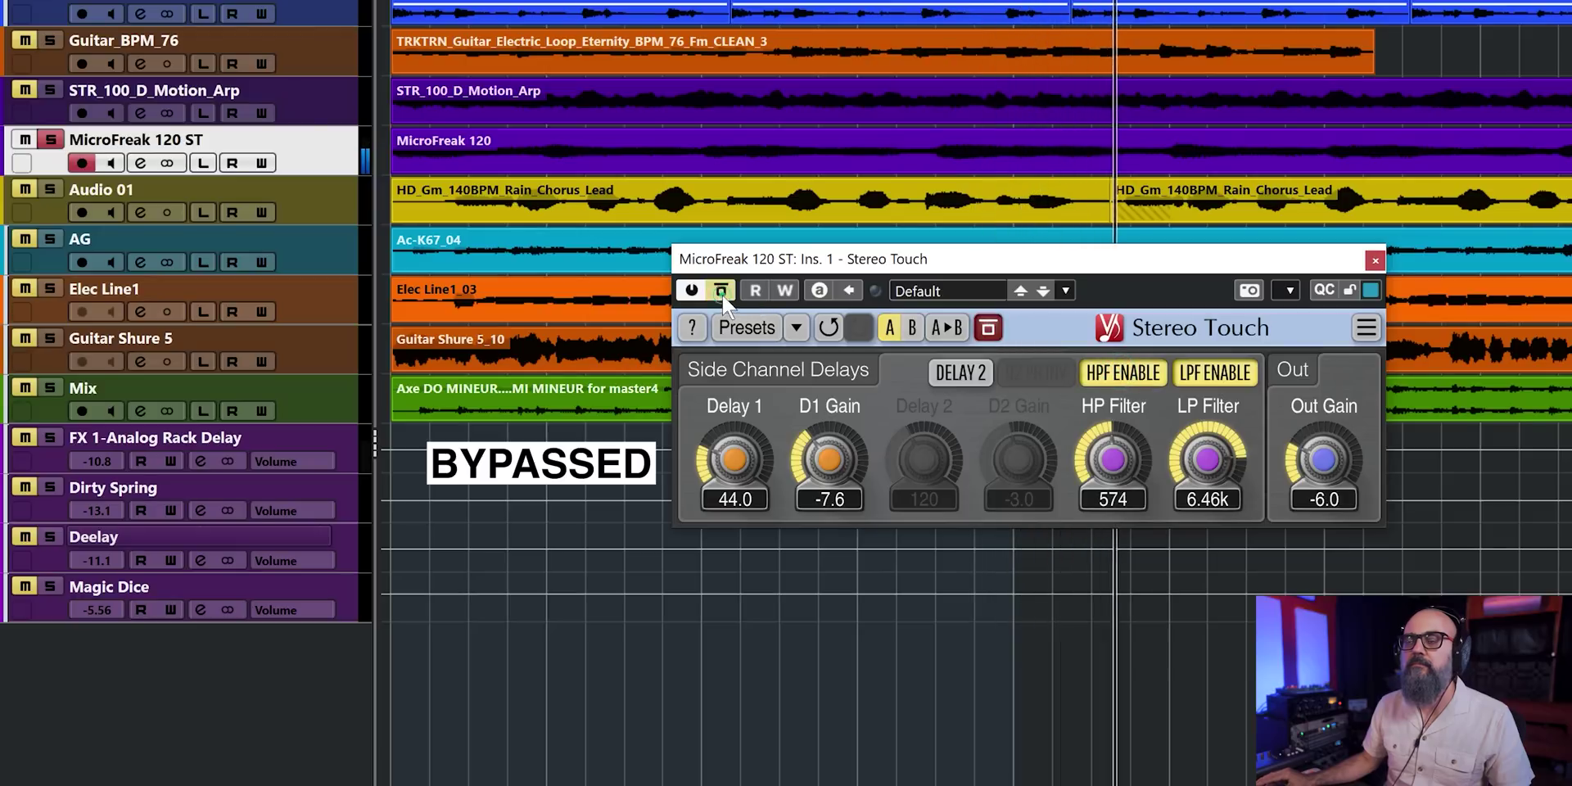
left_click(721, 291)
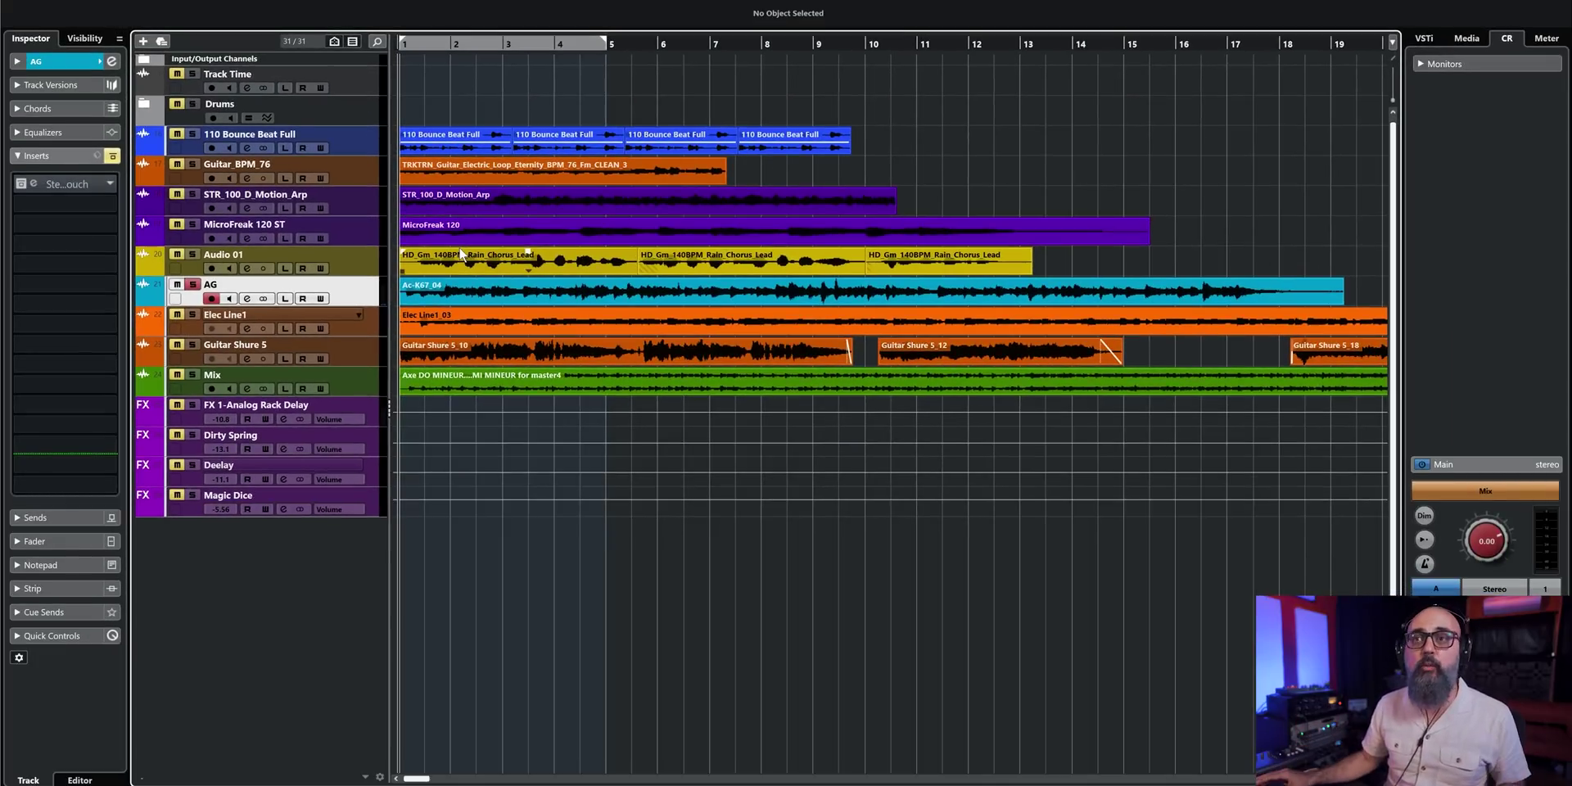
- Play the AG track, open its Stereo Touch insert with bypass off, and set D1 Gain to -10.6
key("space")
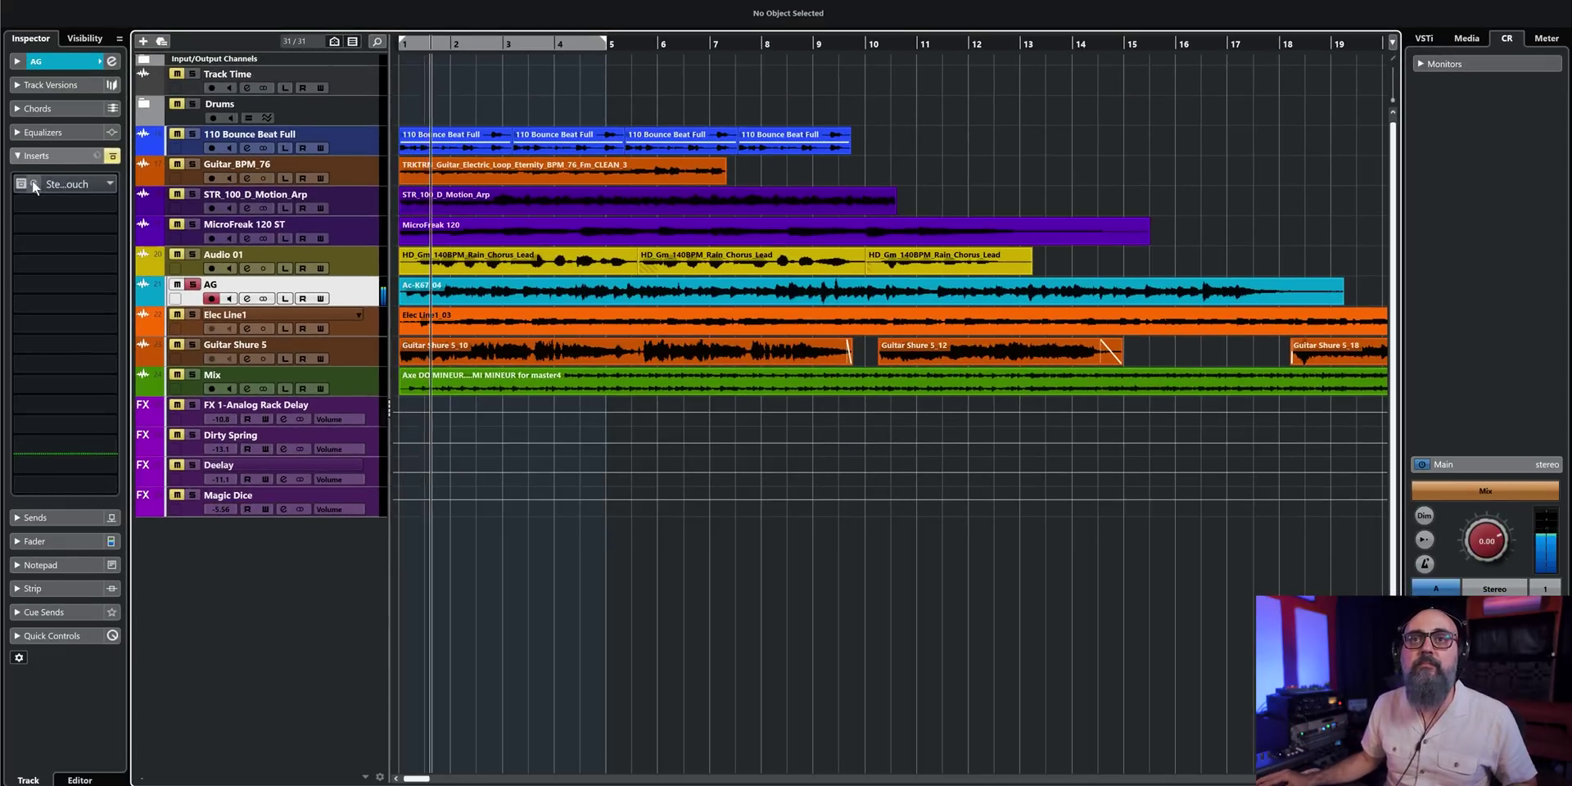
left_click(36, 187)
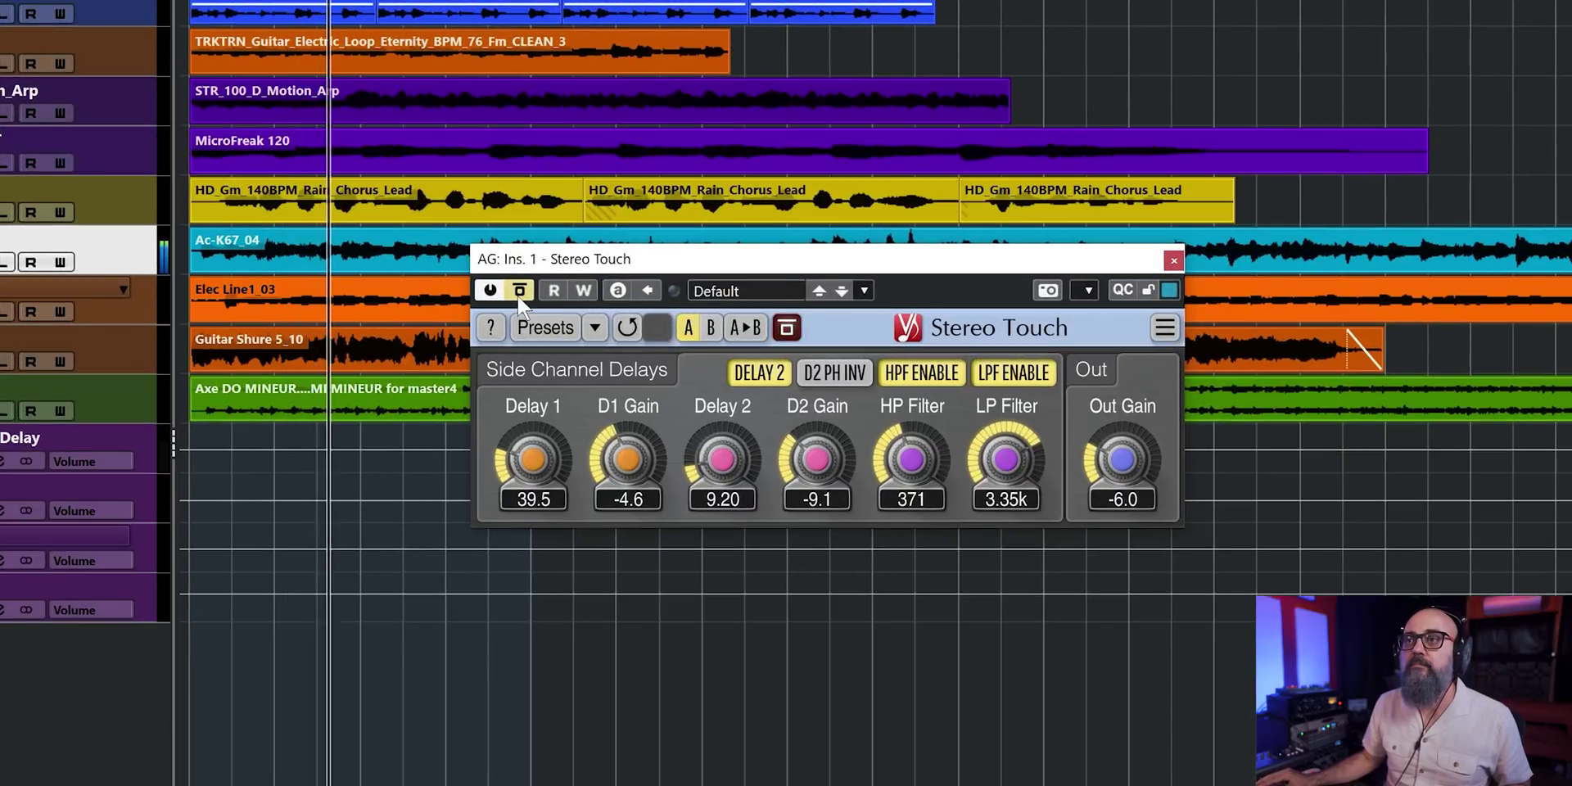
left_click_drag(624, 458, 618, 466)
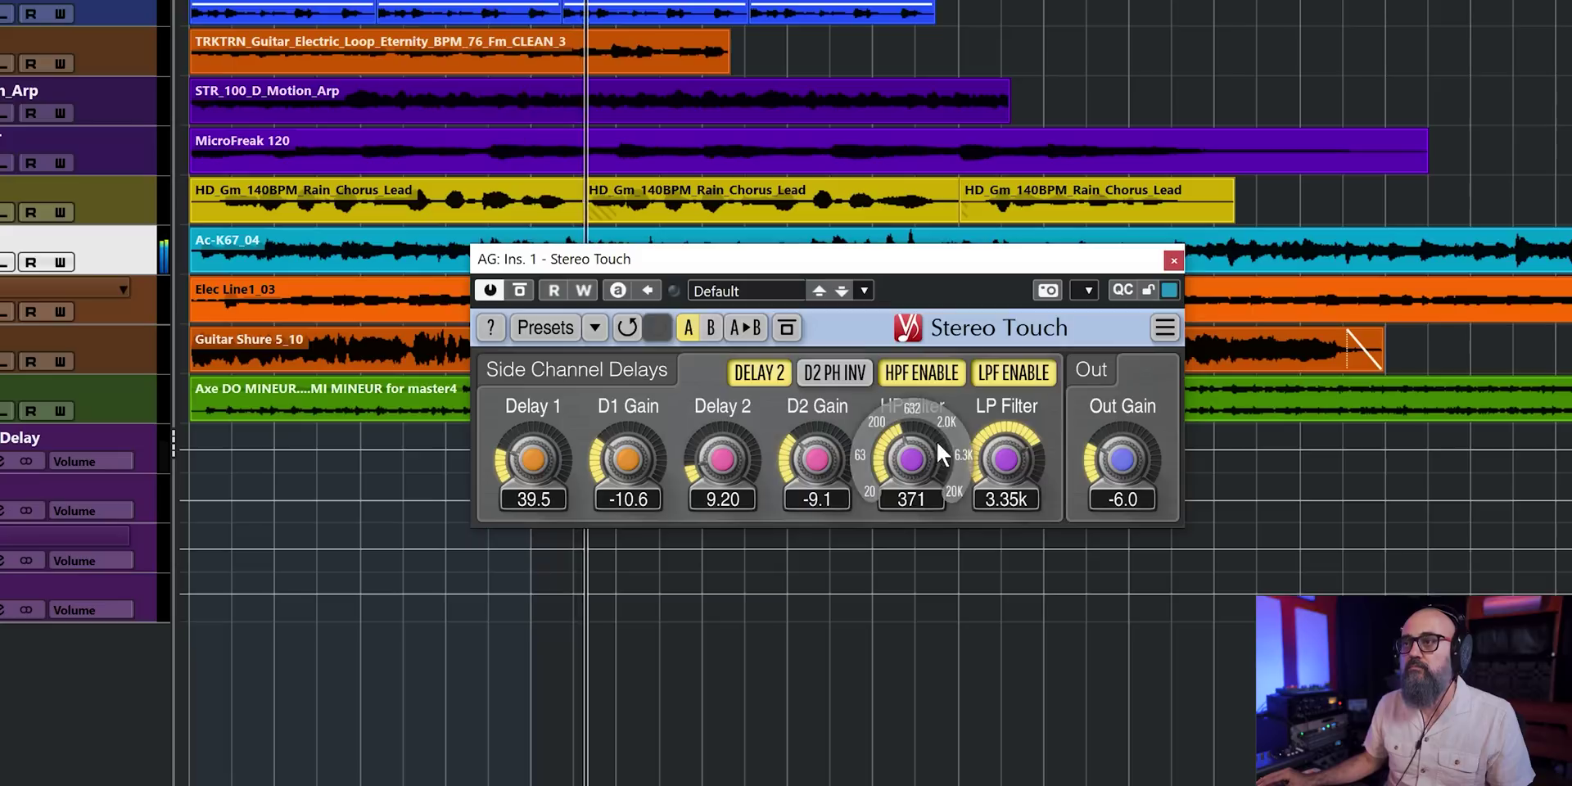
- Turn off Delay 2 on the AG track and compare Stereo Touch bypassed and active
left_click(776, 374)
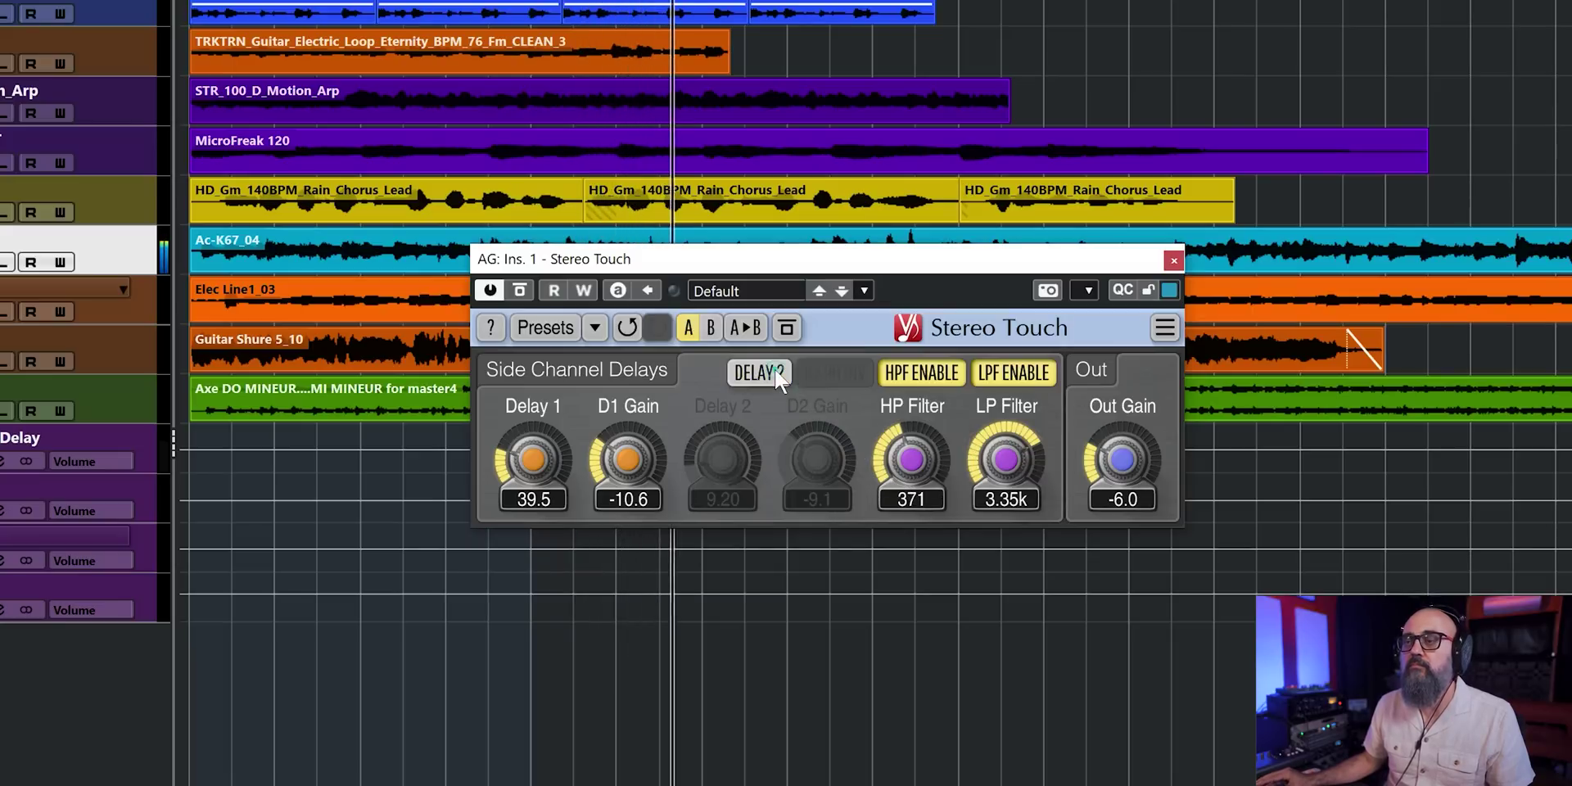
left_click(519, 291)
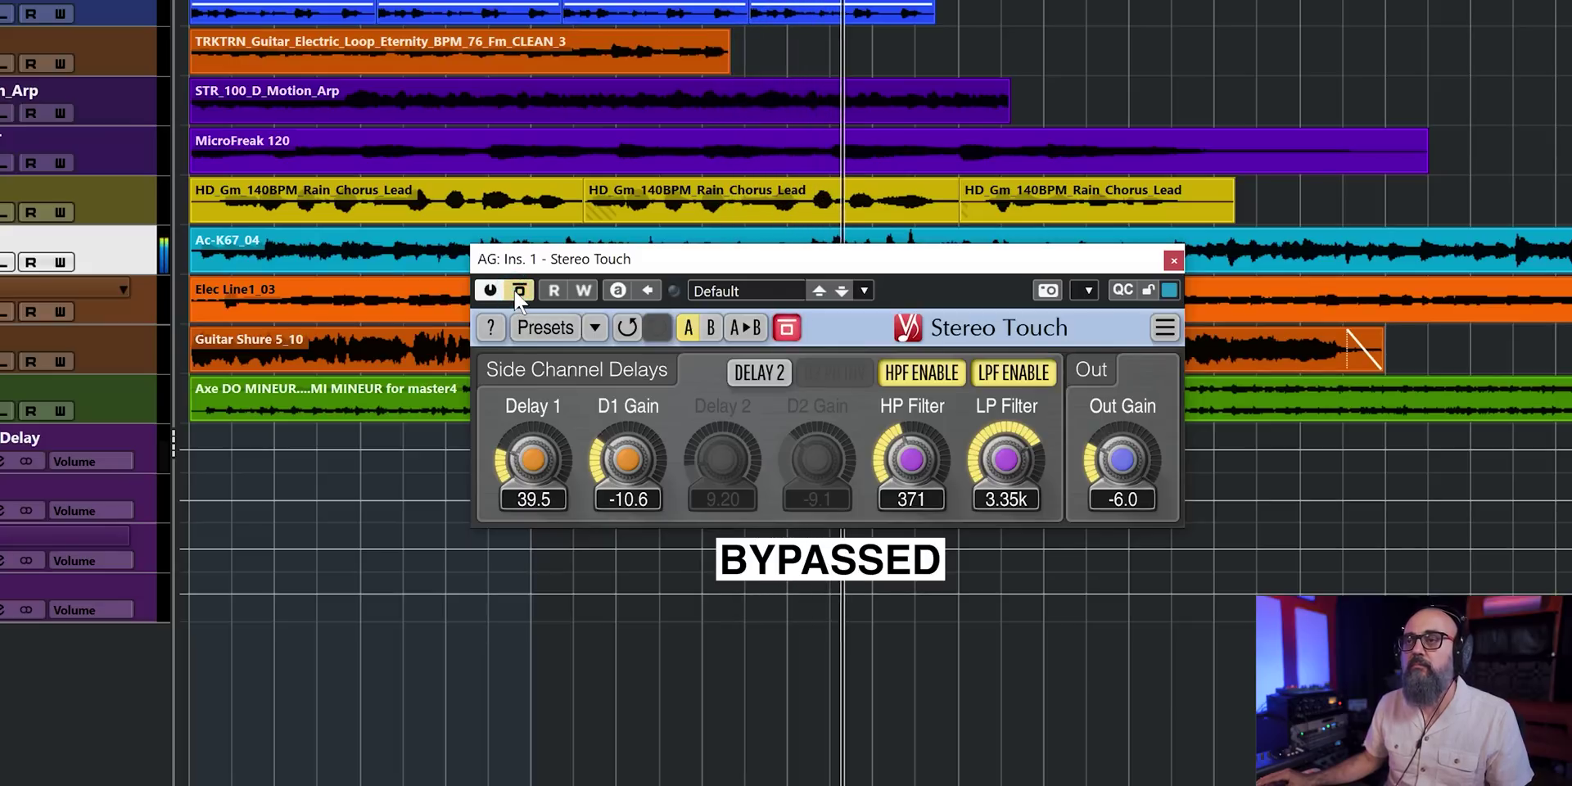
left_click(519, 292)
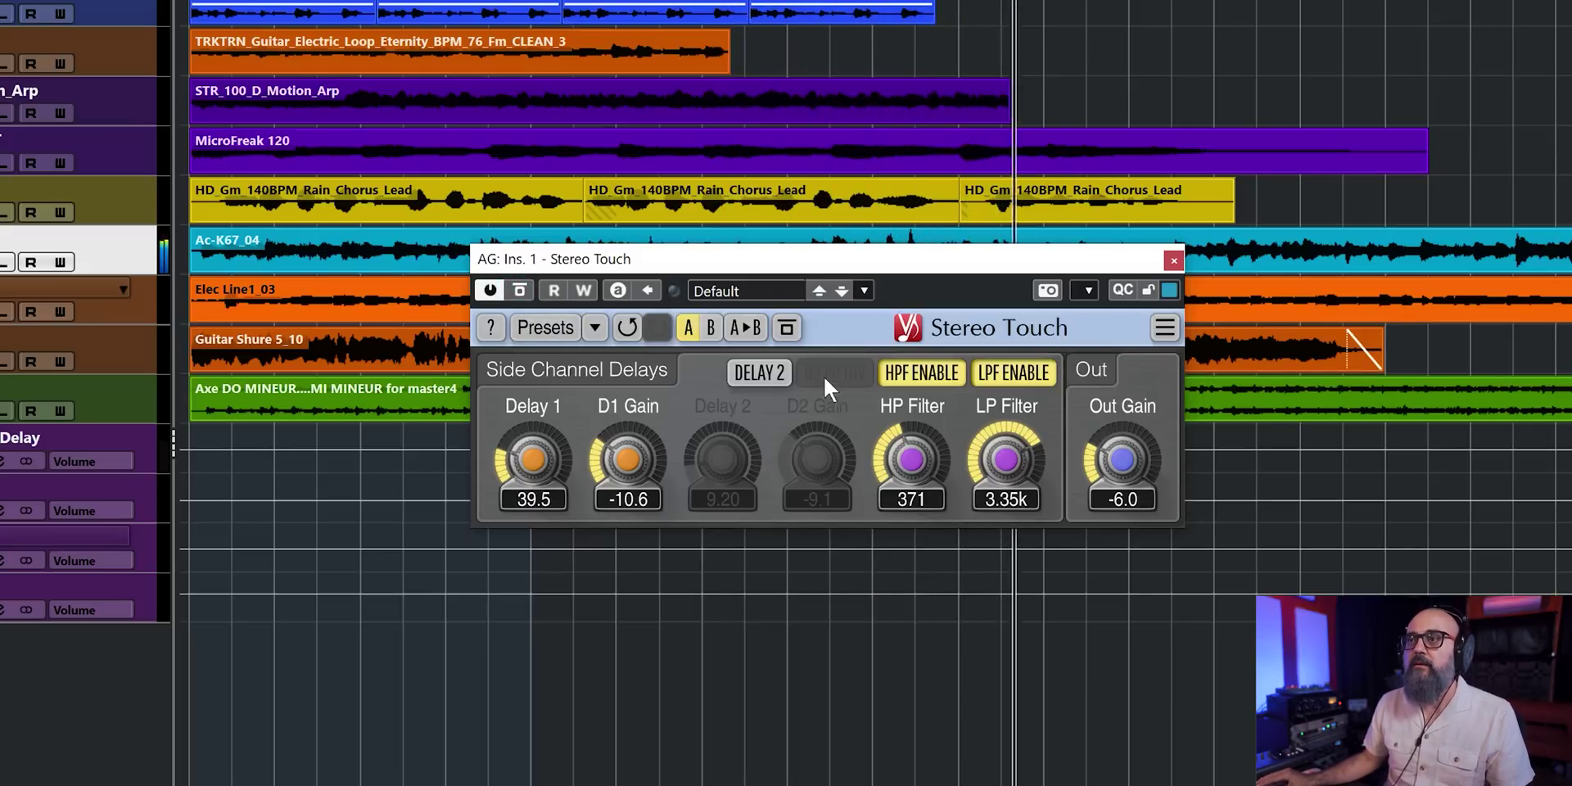
- Set D2 Gain to -12.1 with Delay 2 switched on, switch Delay 2 off again, and fine-tune Delay 1
left_click(759, 373)
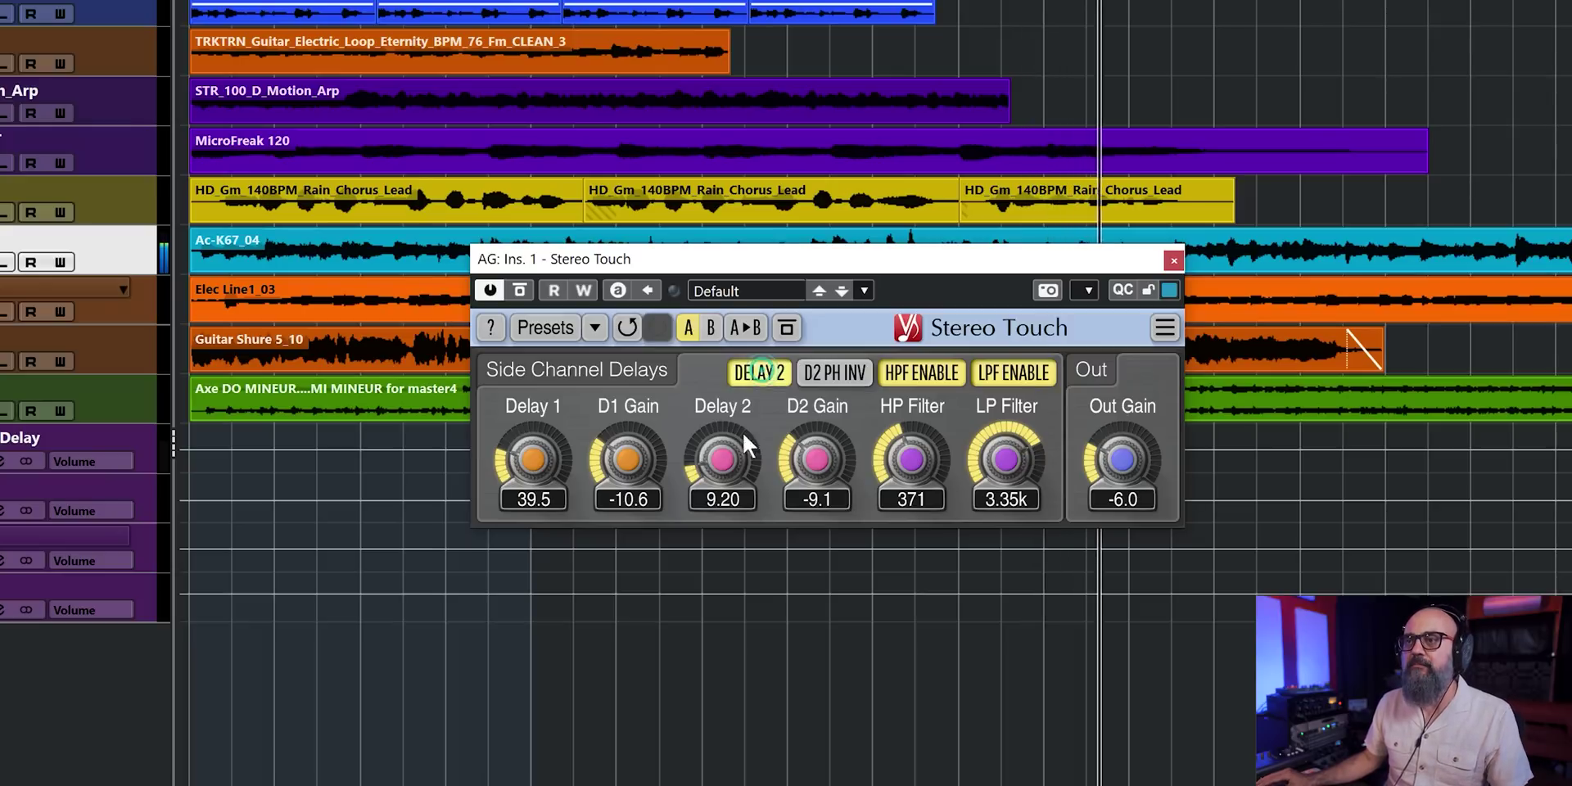
left_click_drag(803, 460, 811, 460)
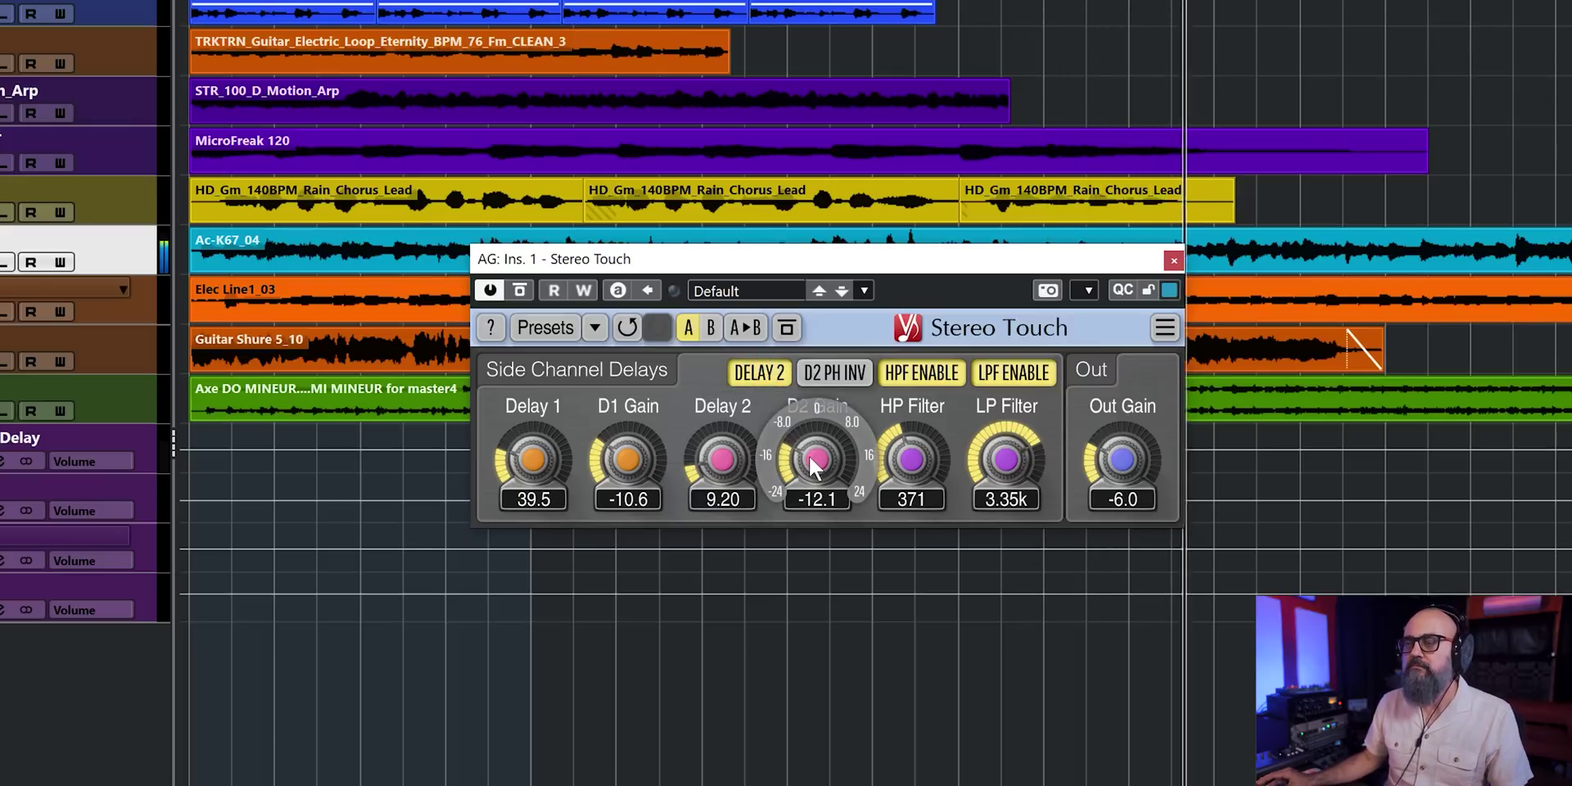
left_click(762, 379)
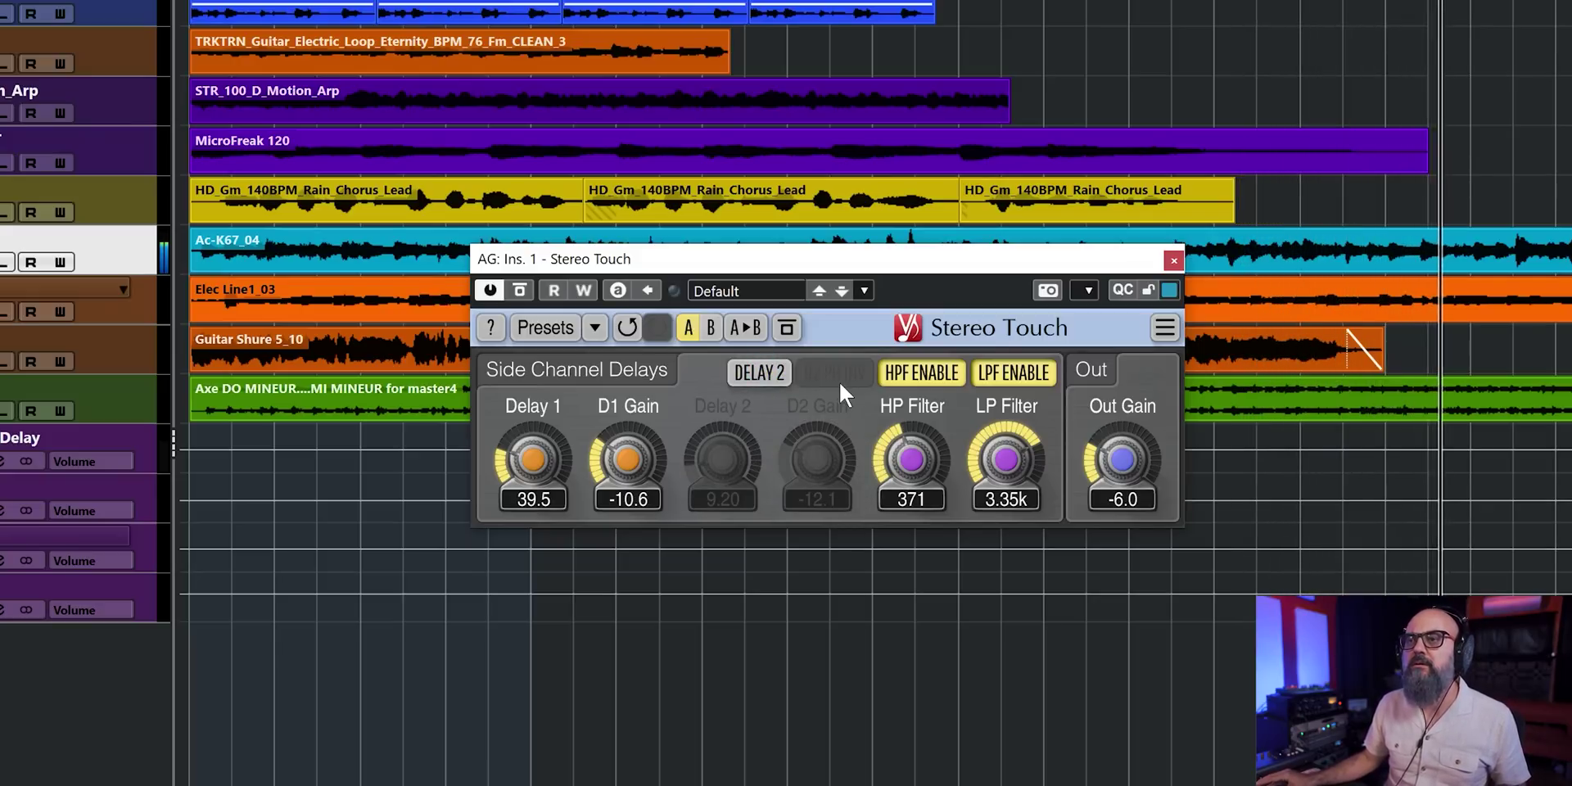
left_click_drag(529, 459, 526, 464)
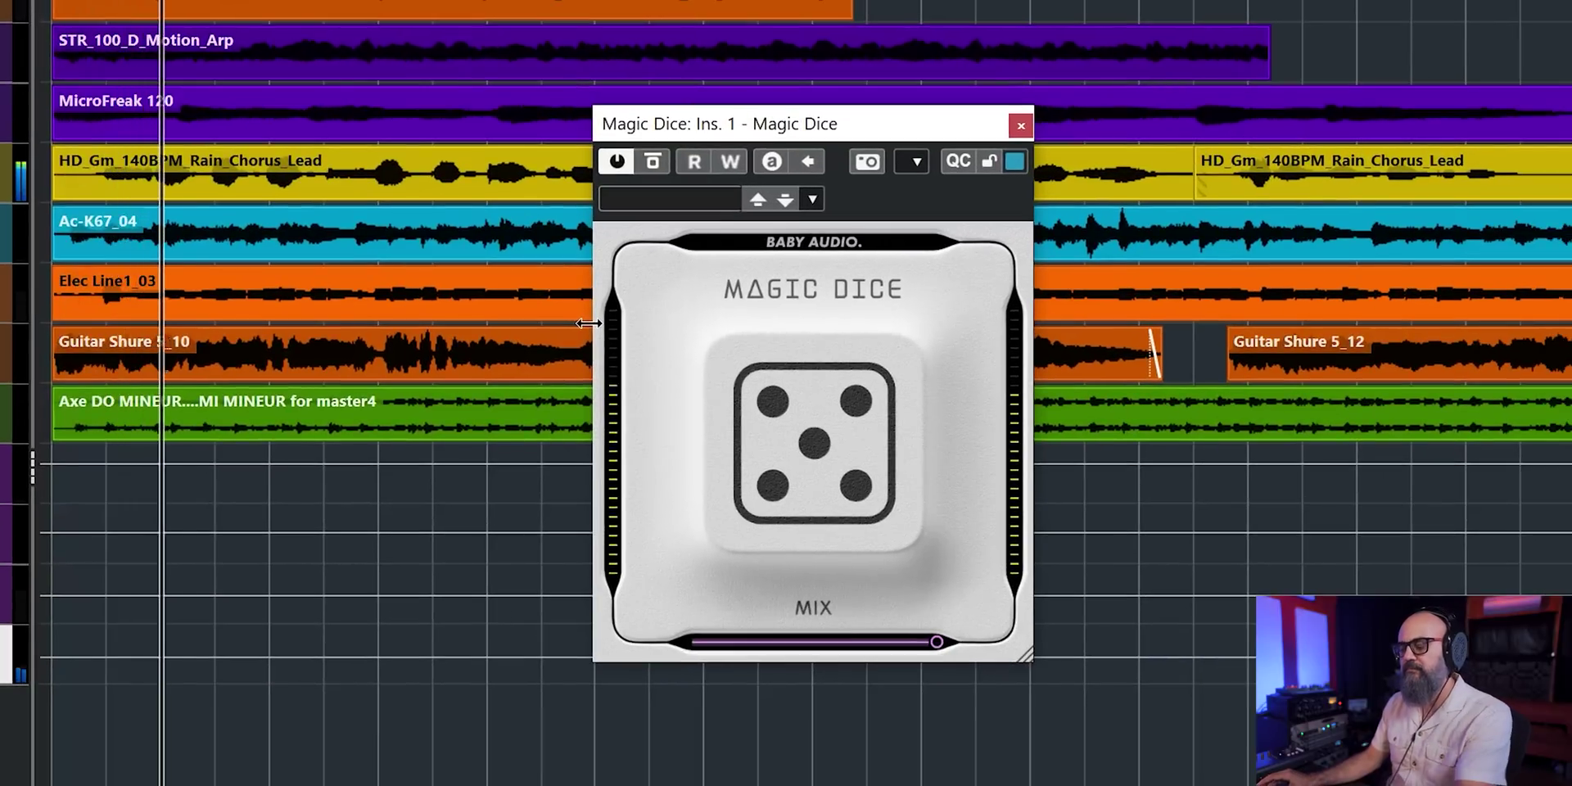
- Roll the Magic Dice plug-in several times to audition random effects on the Rain Chorus Lead vocal
left_click(843, 463)
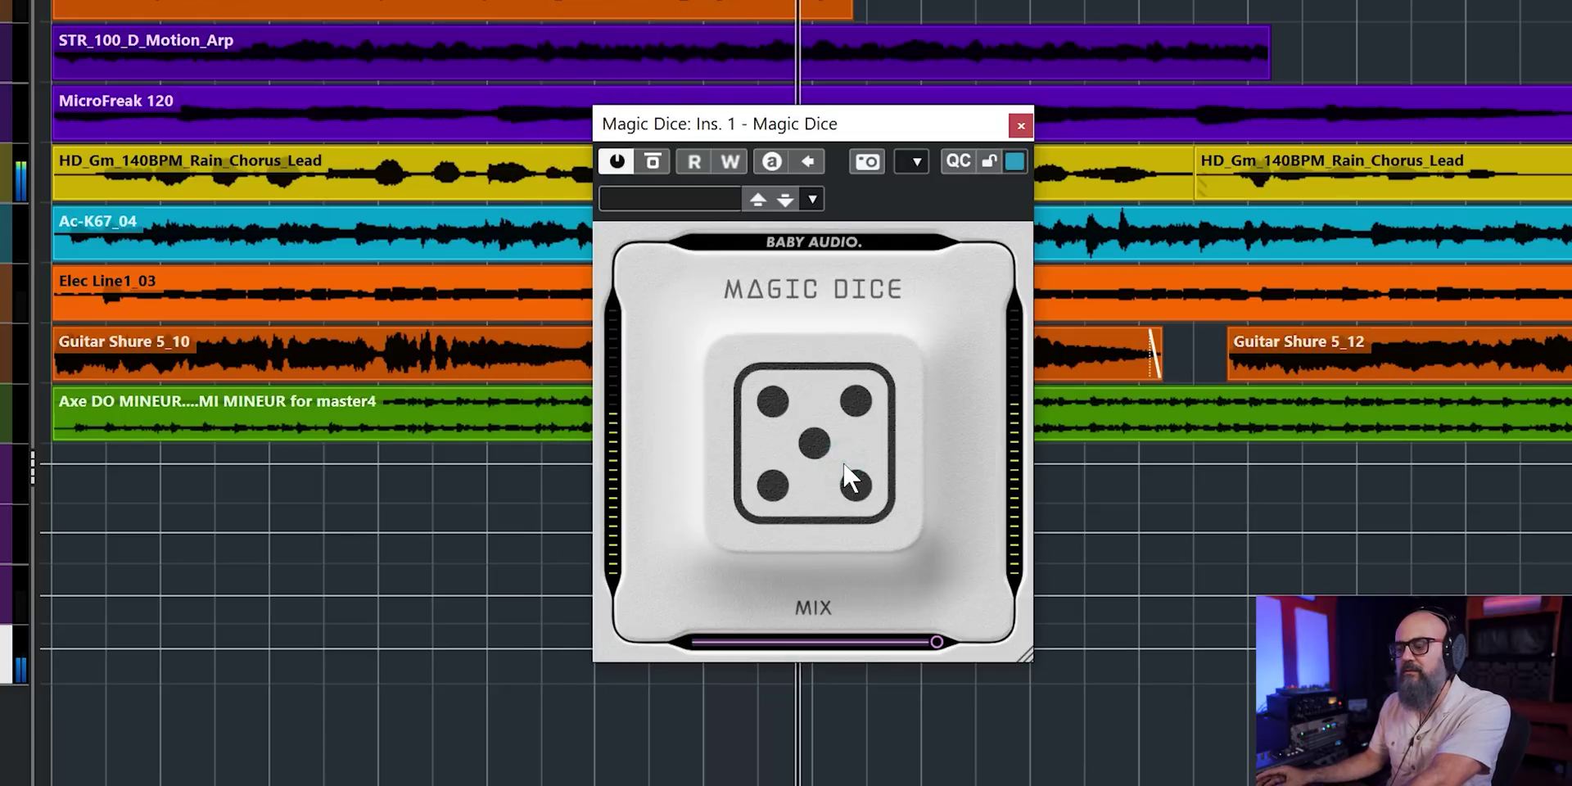
left_click(842, 460)
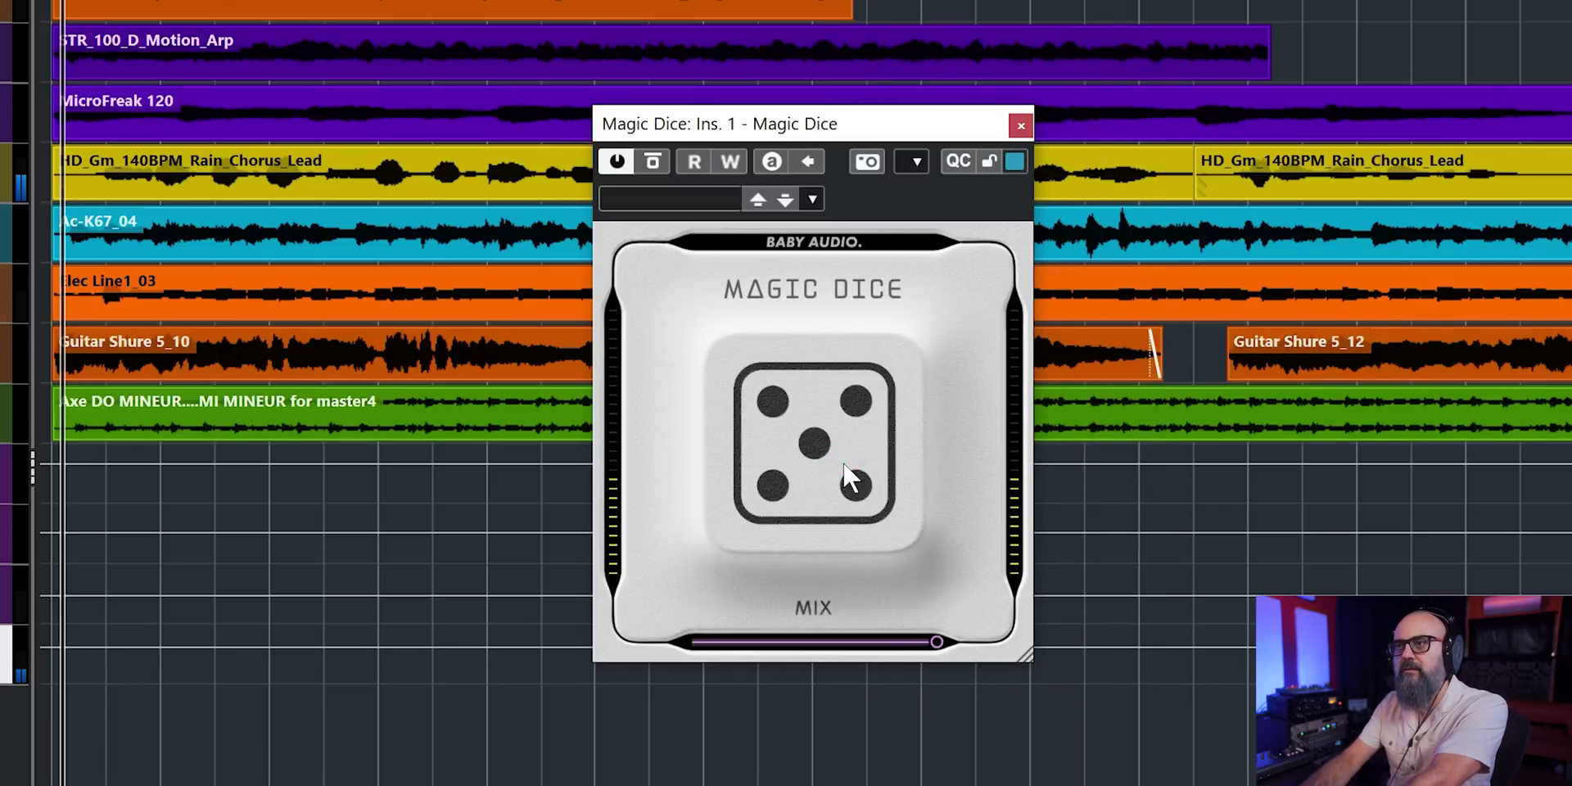
left_click(842, 460)
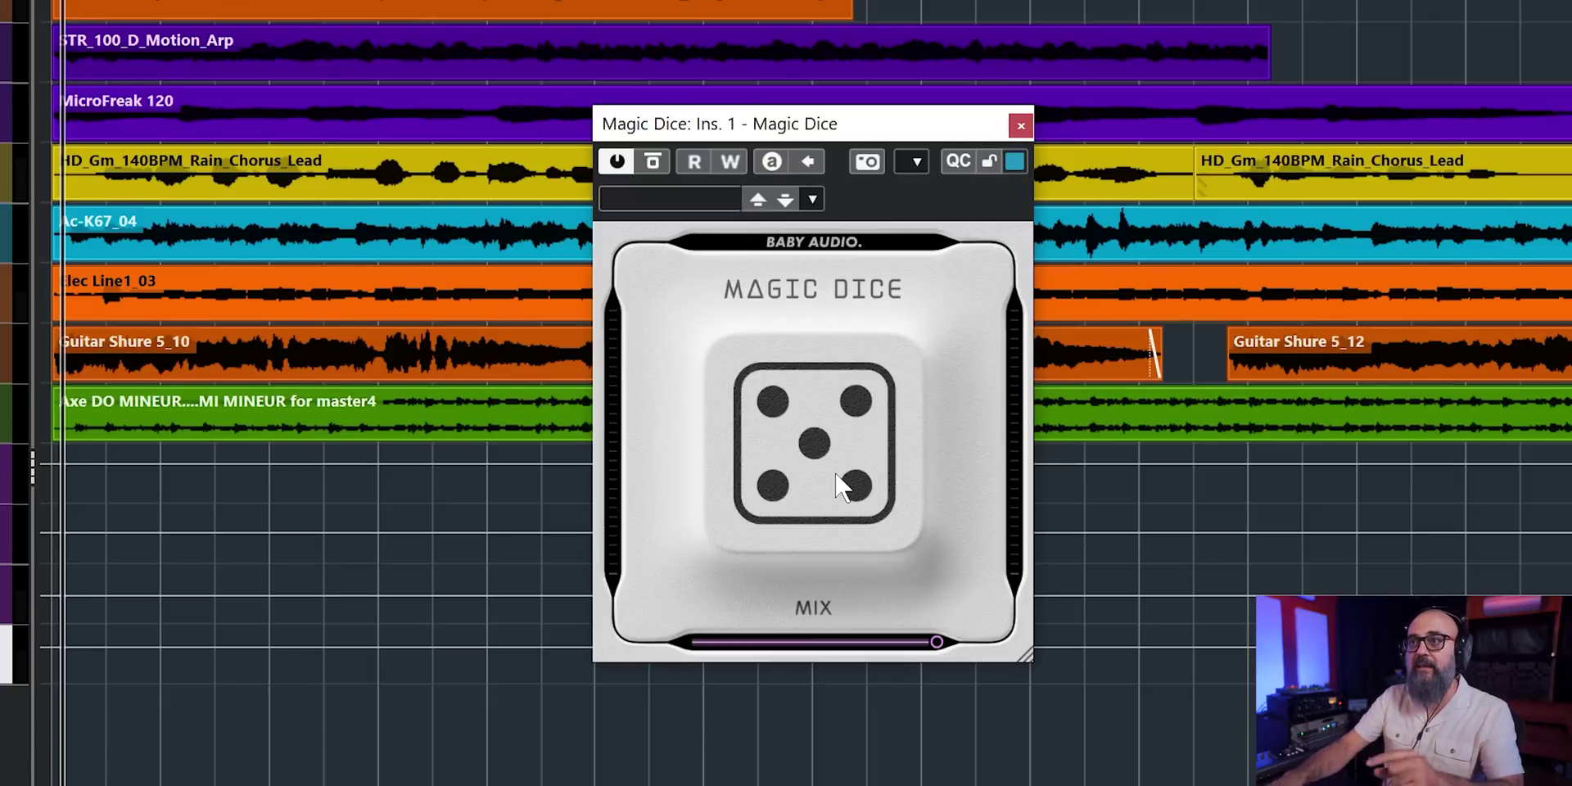
- Save the current Magic Dice settings as a new preset named Magic Dice 2
key("space")
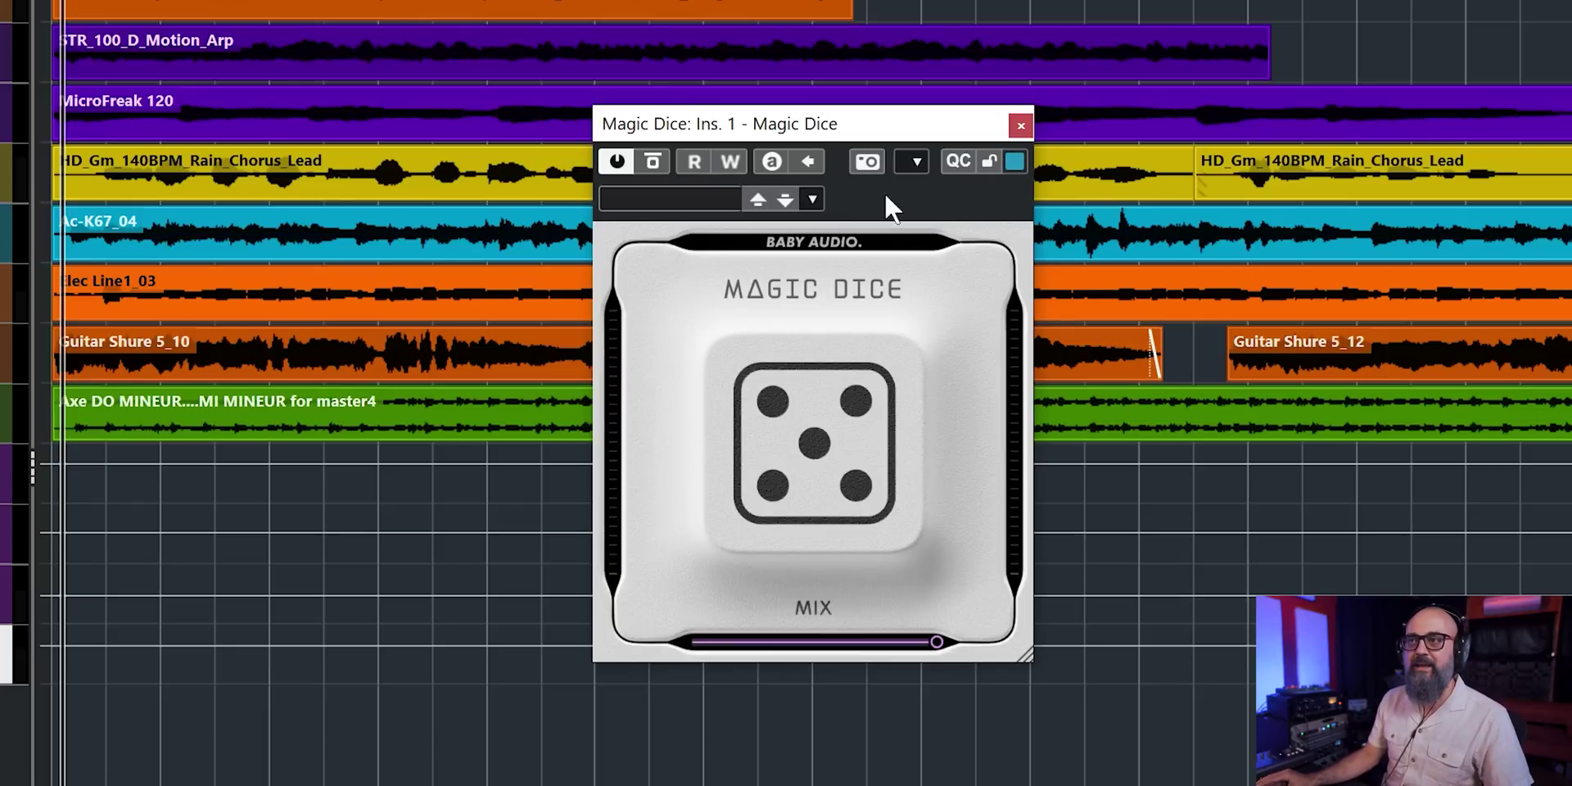
left_click(814, 201)
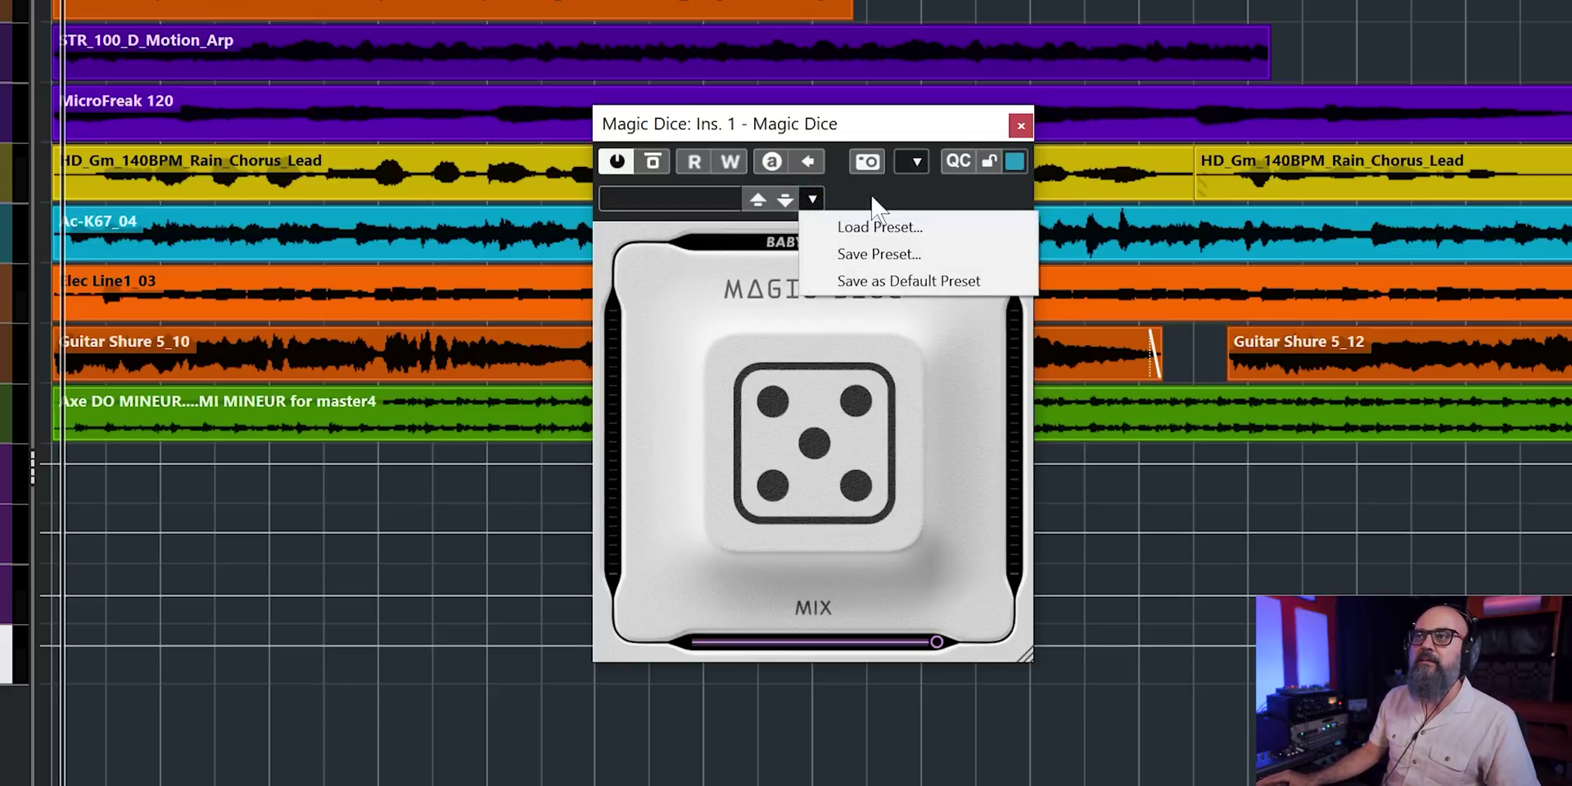
left_click(878, 205)
left_click(818, 202)
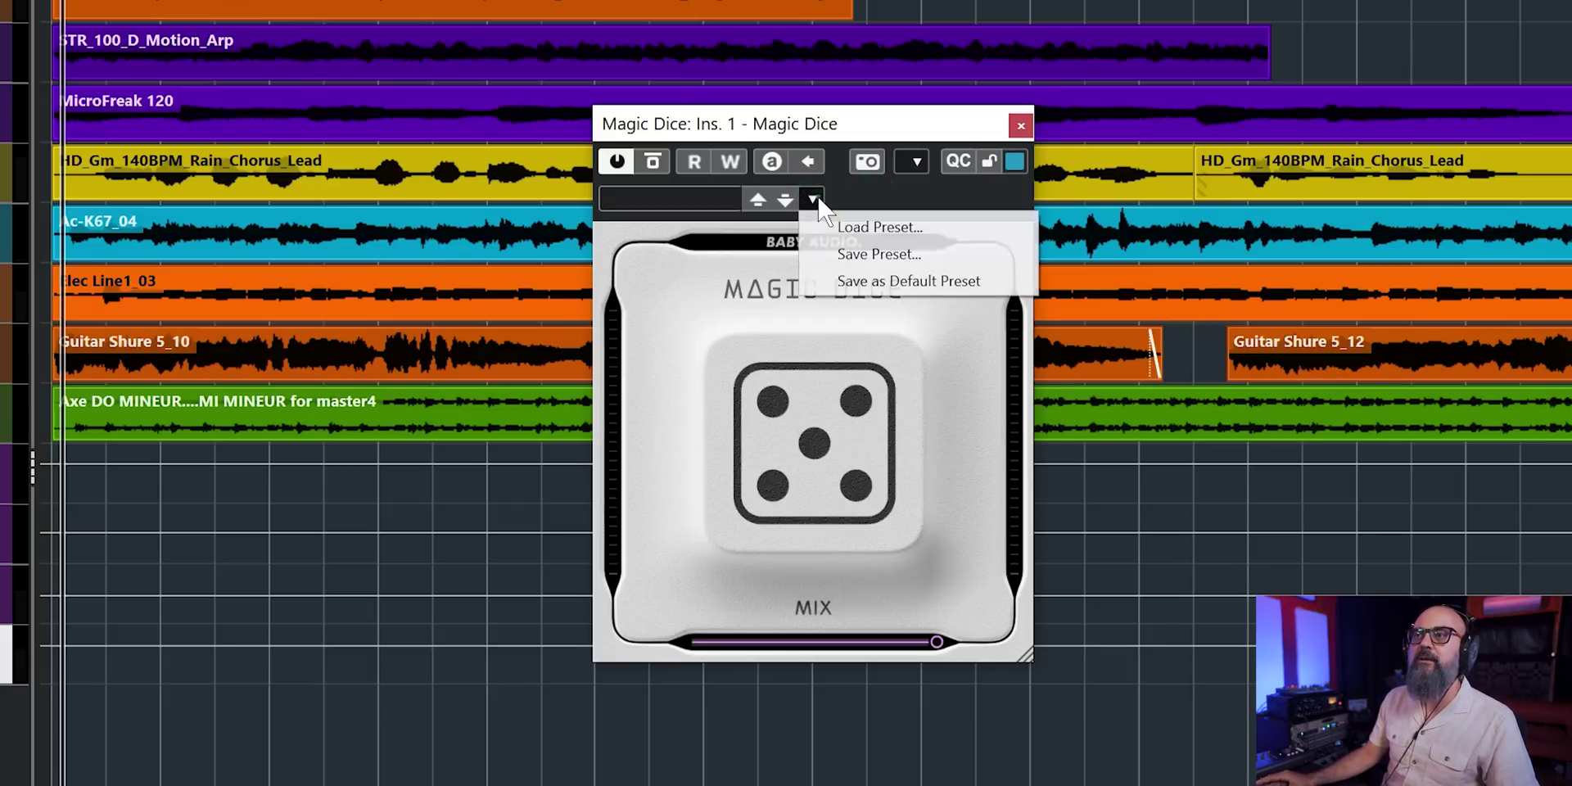
left_click(871, 255)
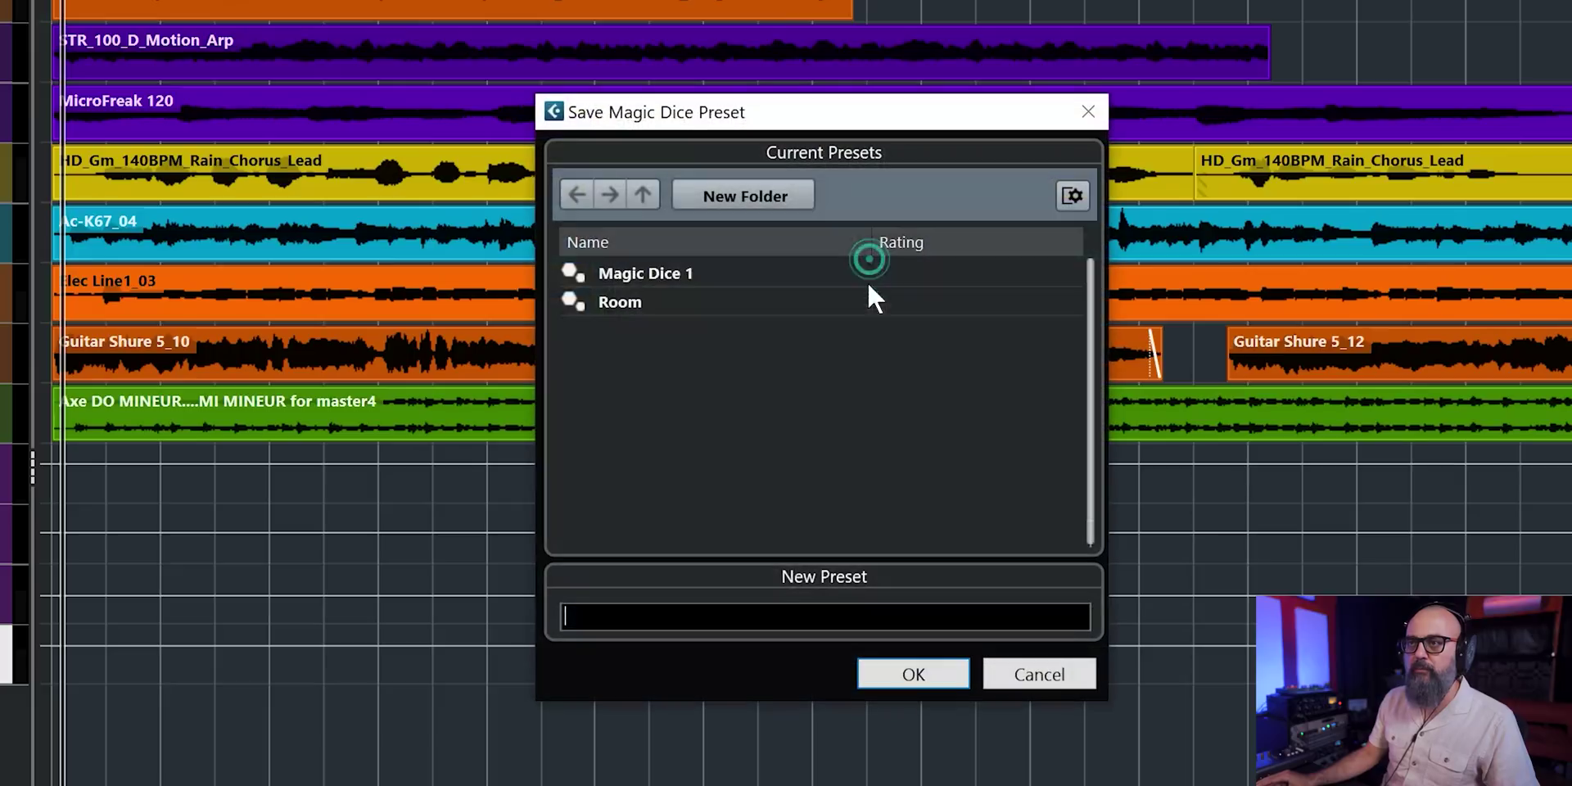
left_click(656, 264)
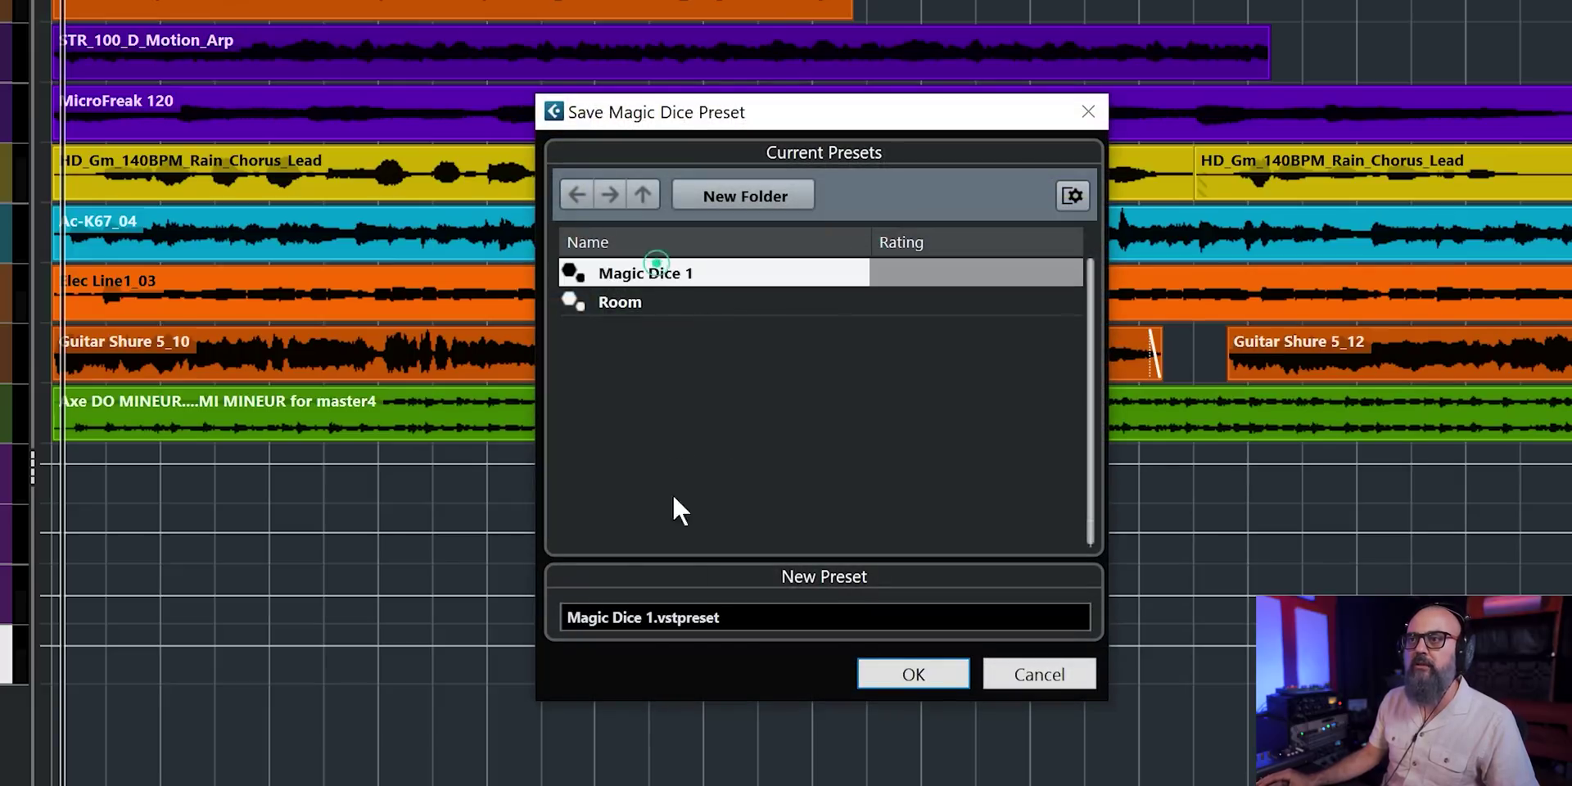
left_click(740, 616)
left_click(650, 622)
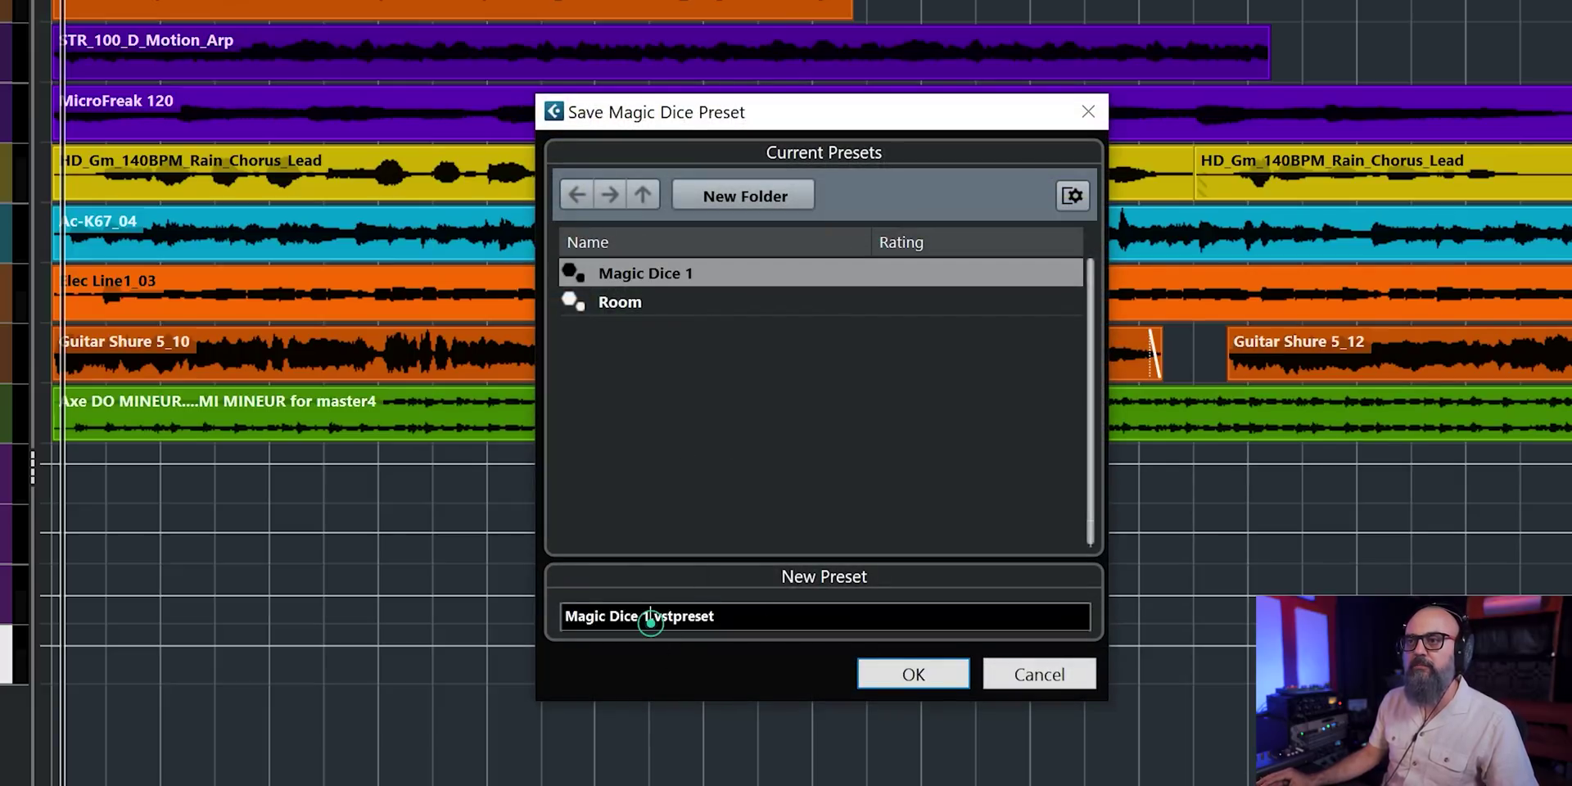
type("2")
left_click(928, 678)
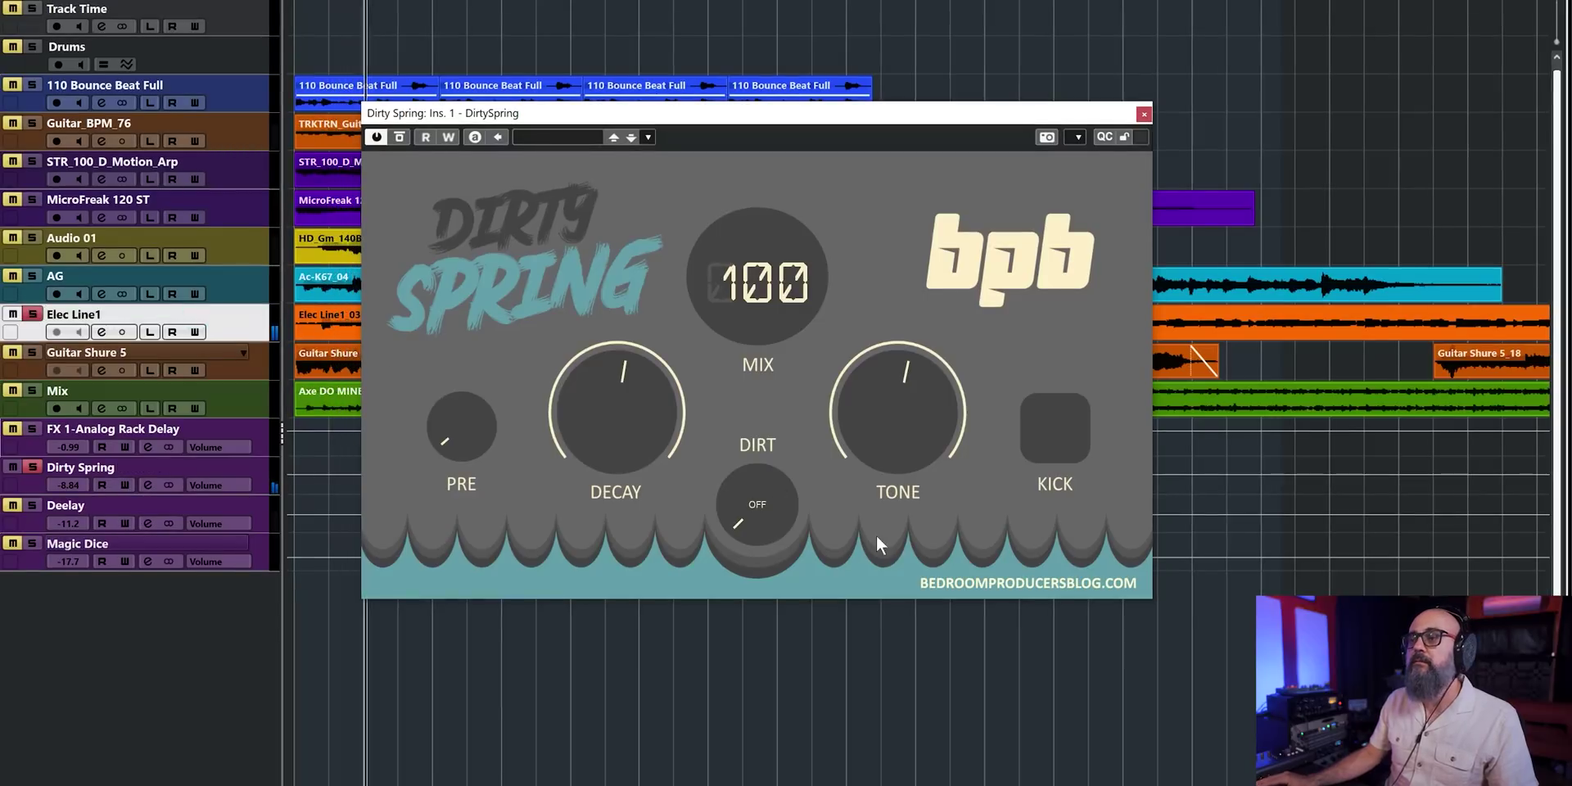
- Raise the Dirty Spring channel volume to about -2.58, turn up its Tone and Decay, and try the Pre control
left_click(249, 468)
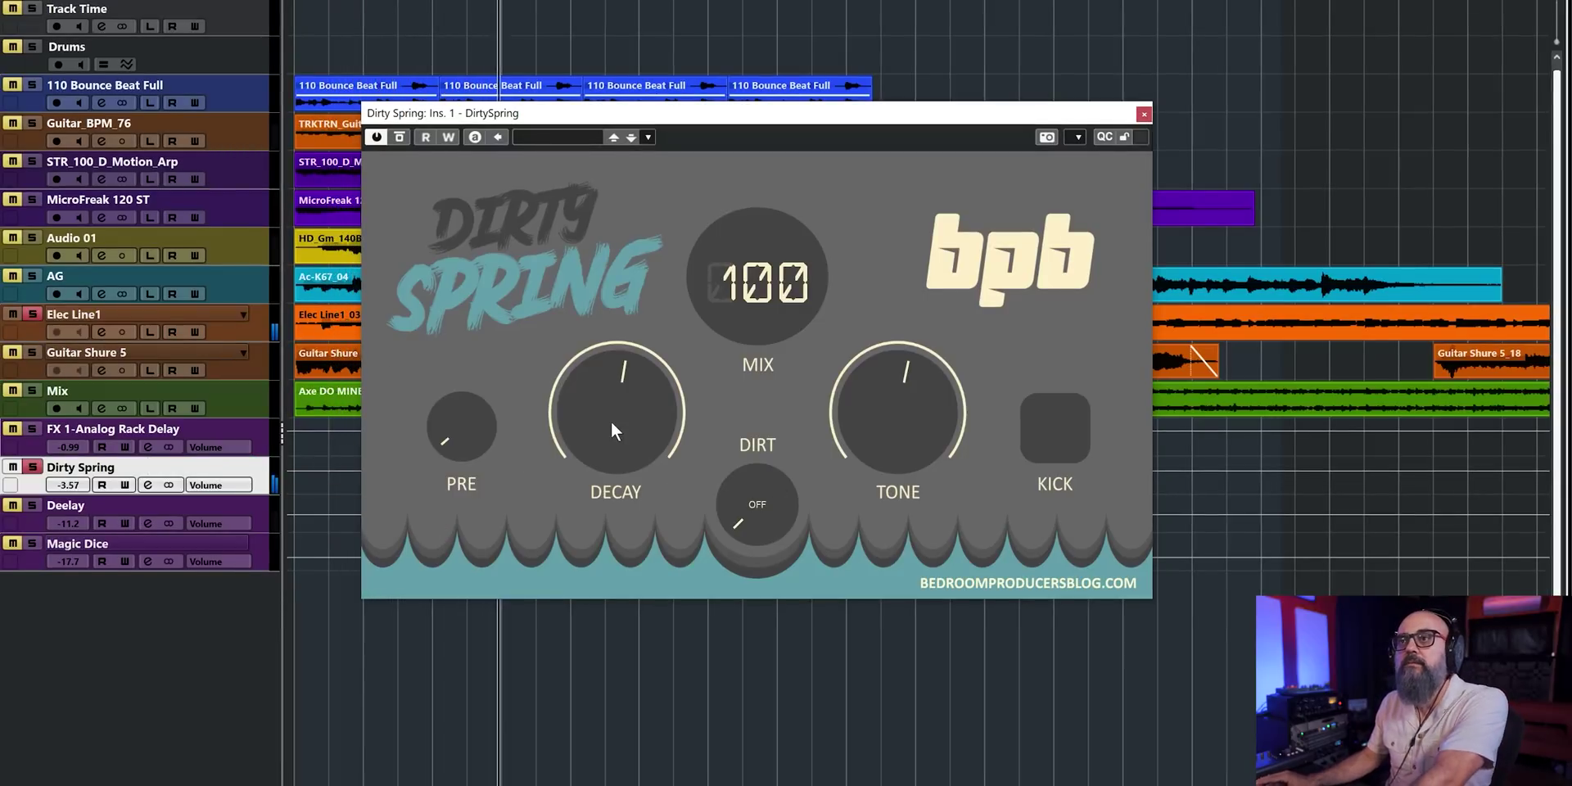
left_click_drag(897, 422, 886, 391)
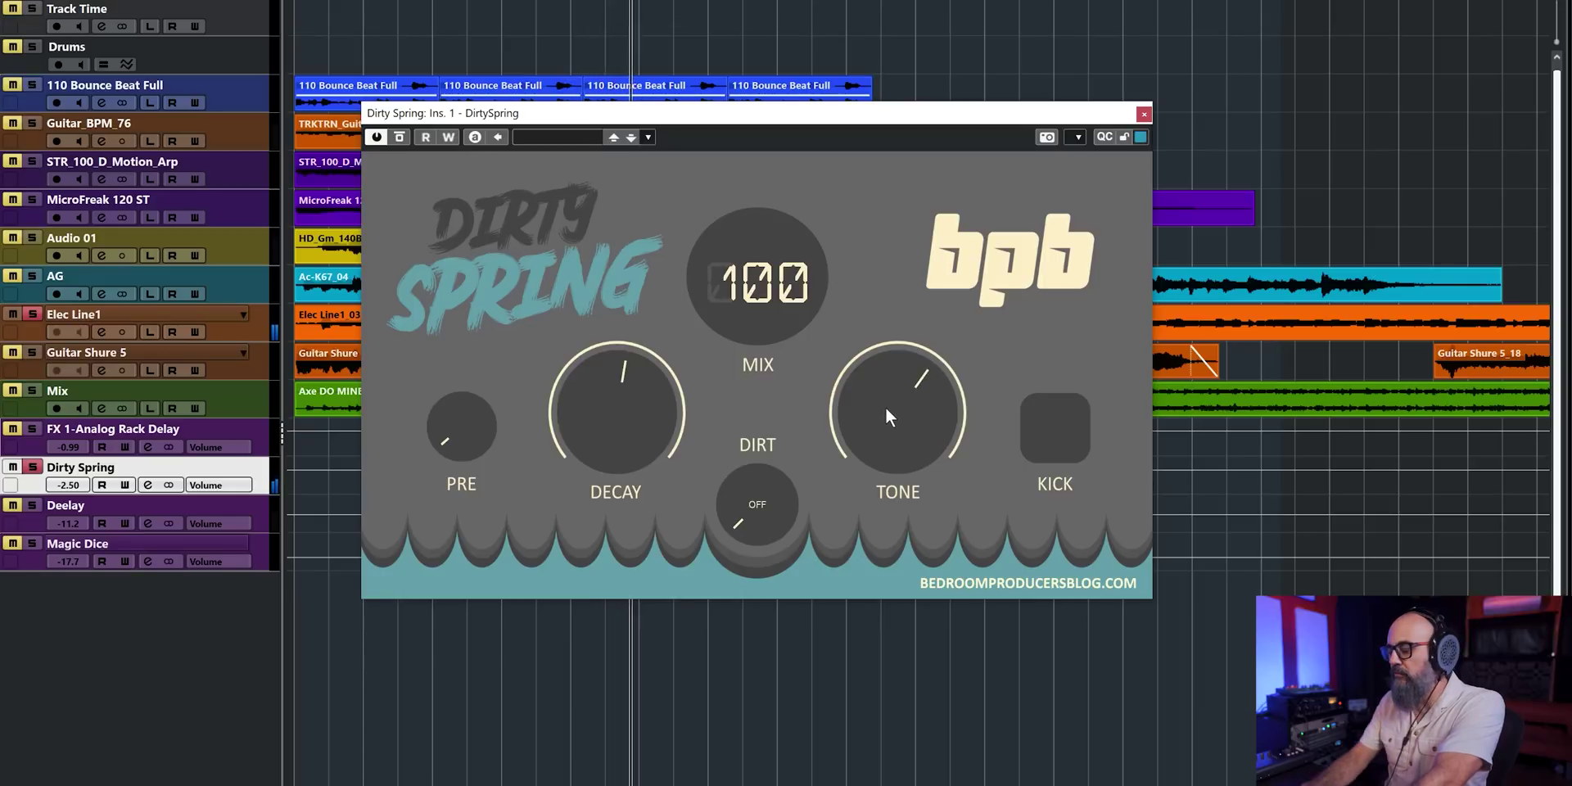
mouse_move(886, 406)
left_mouse_down()
mouse_move(882, 439)
mouse_move(896, 411)
left_mouse_up()
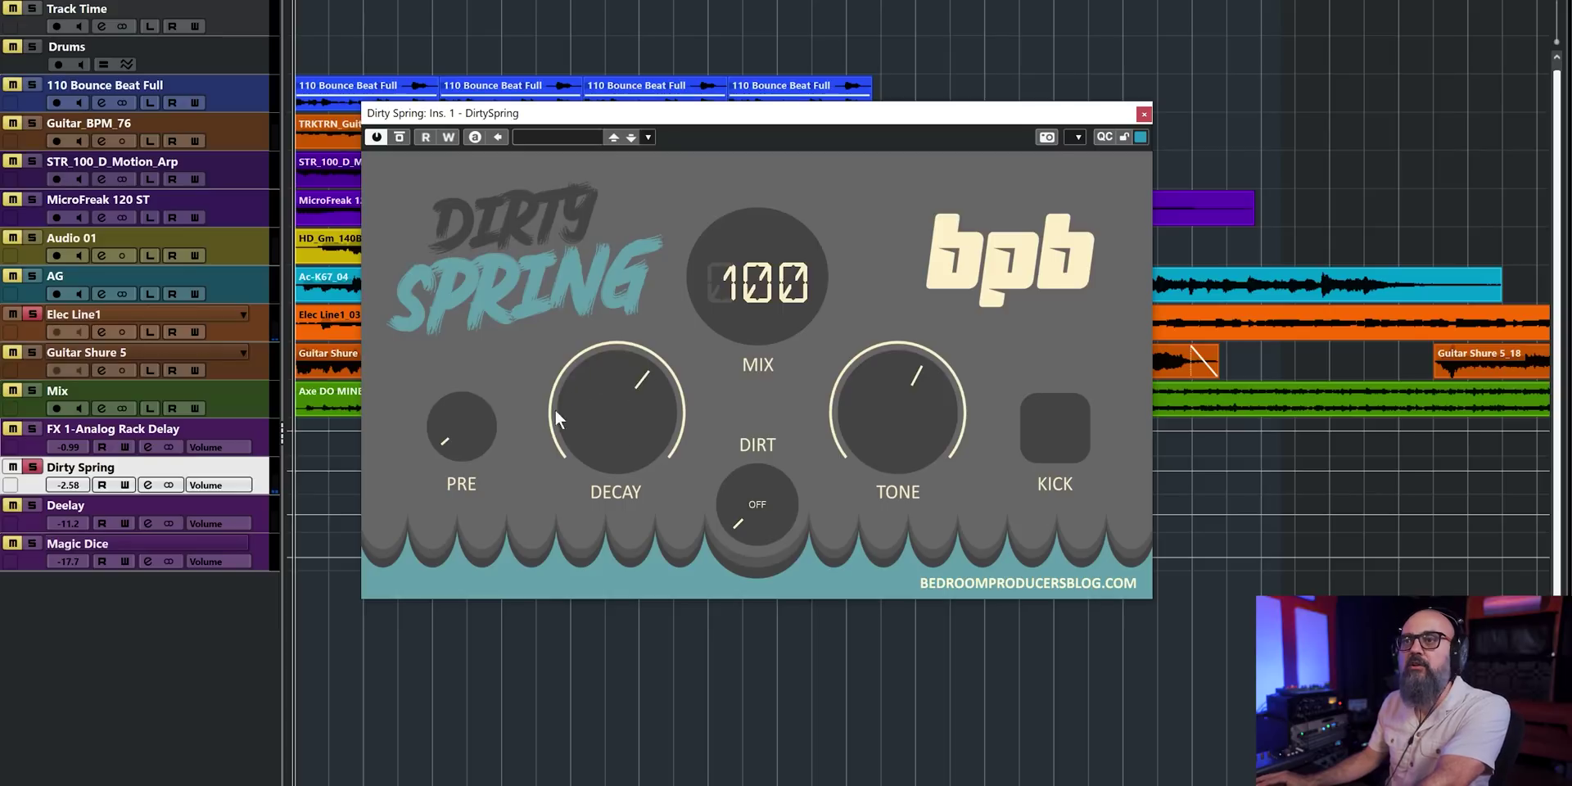
left_click_drag(470, 429, 433, 385)
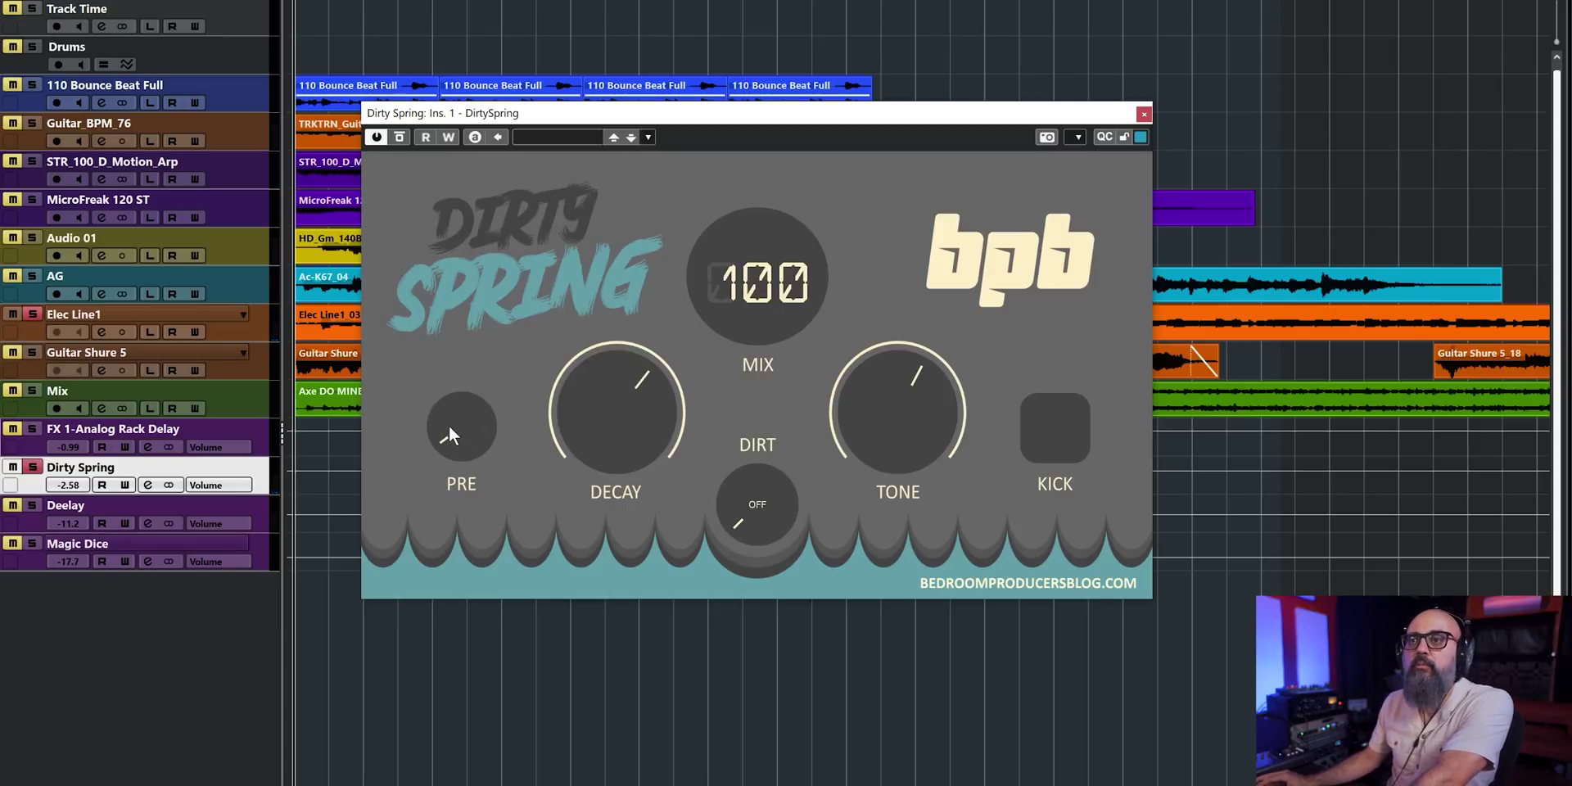
- Audition Dirty Spring's Dirt modes, including MPC, during playback and set Dirt back to OFF
key("space")
left_click(765, 507)
mouse_move(765, 495)
left_mouse_down()
mouse_move(771, 454)
mouse_move(754, 505)
left_mouse_up()
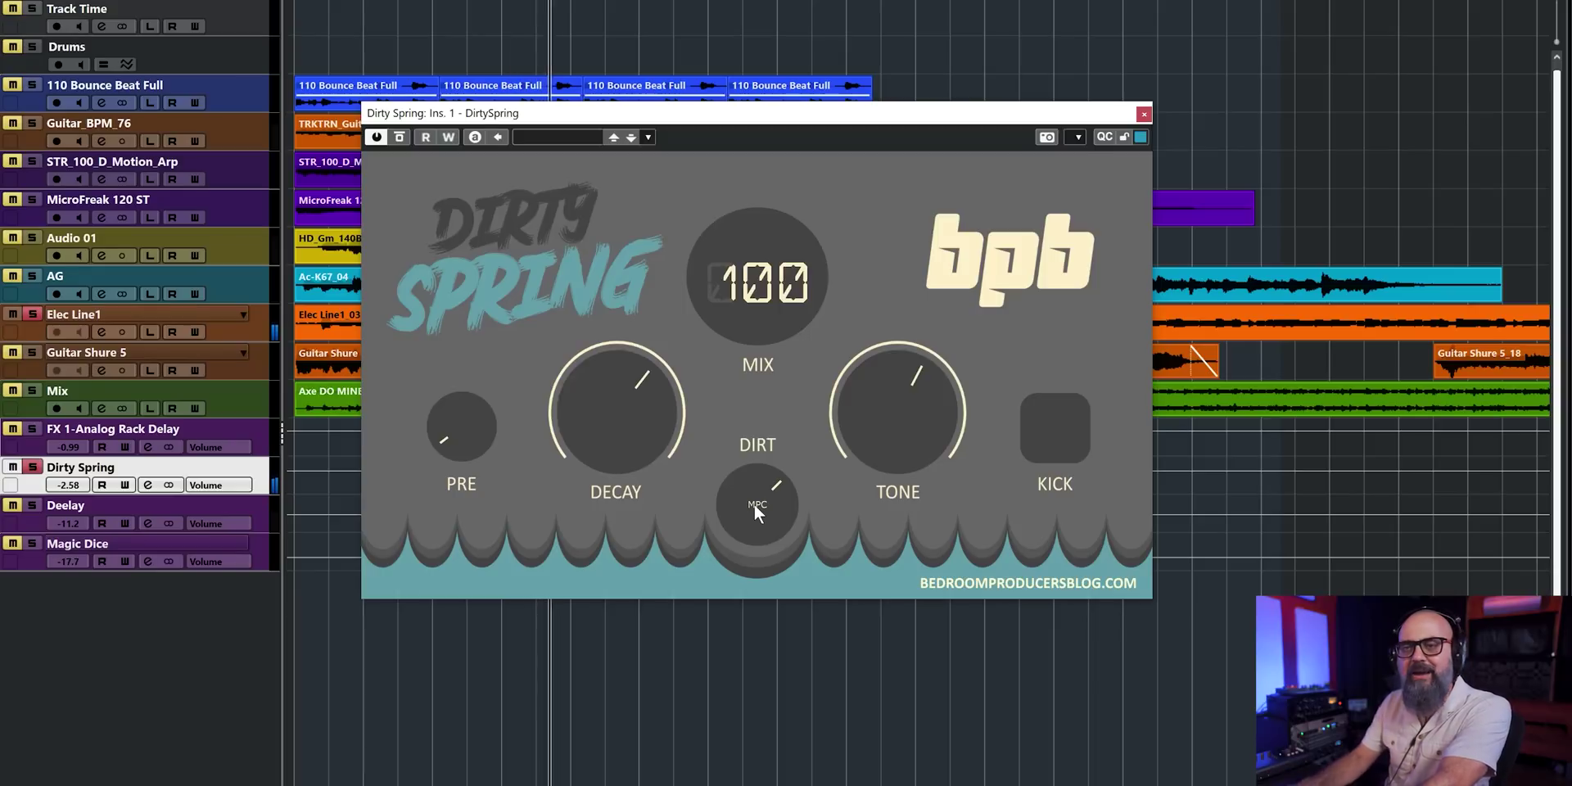
mouse_move(754, 504)
left_mouse_down()
mouse_move(755, 480)
mouse_move(747, 619)
left_mouse_up()
left_click_drag(761, 536, 763, 564)
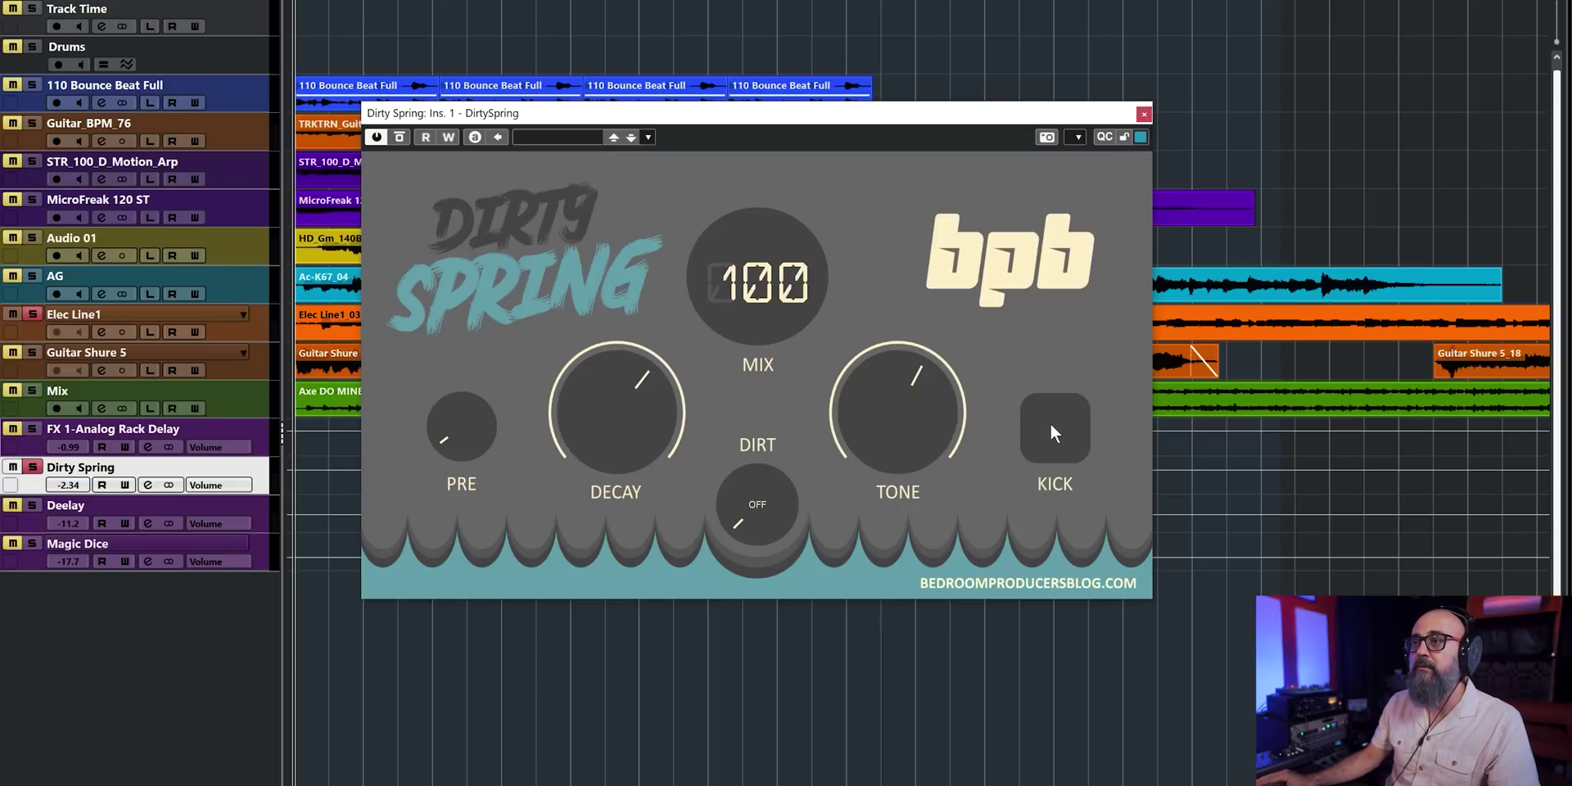
- Play Elec Line1 through Dirty Spring with Tone turned low, and turn Tone up again
key("space")
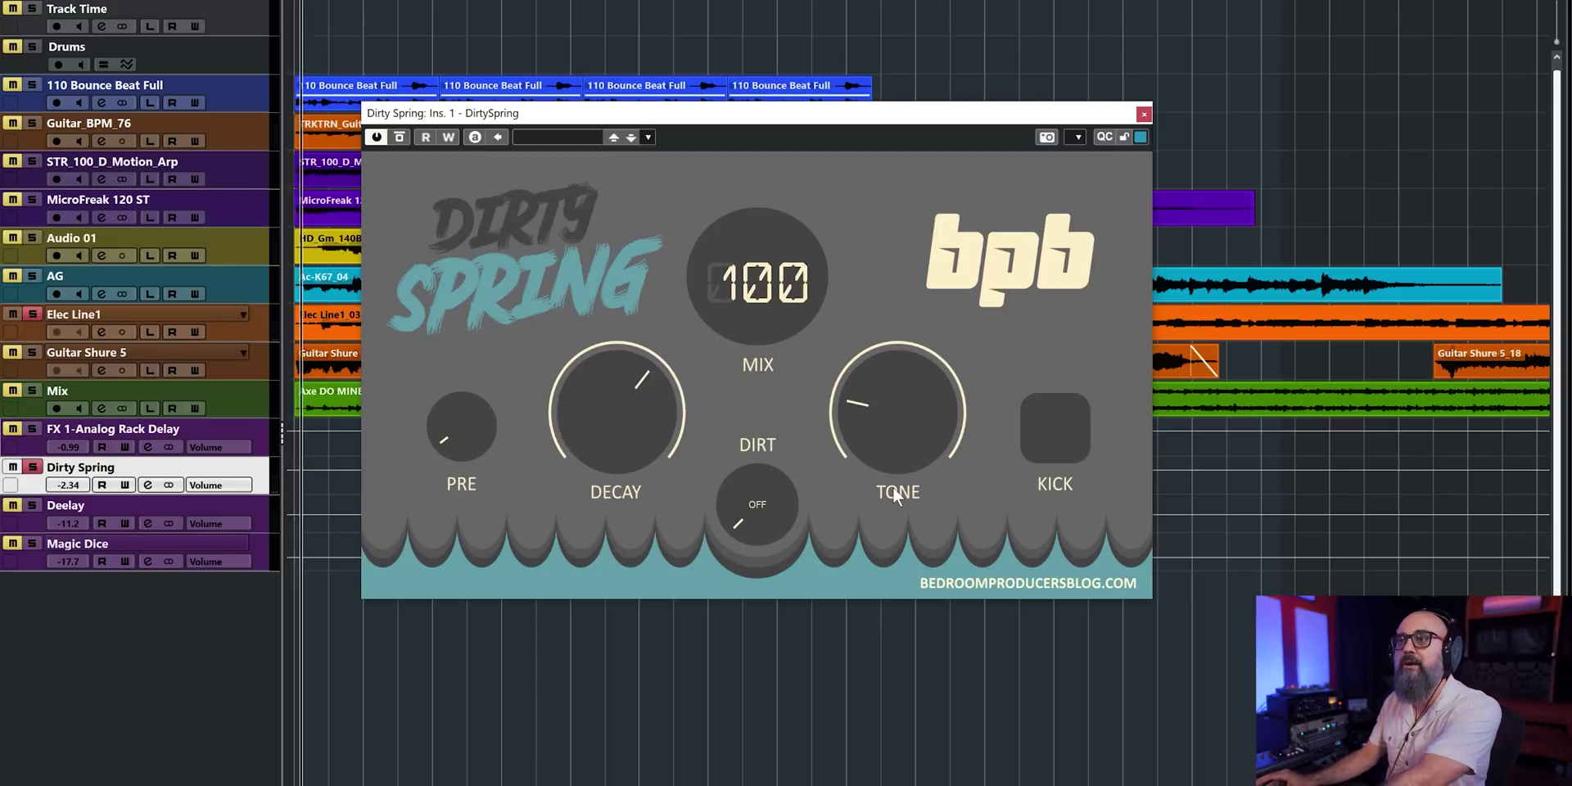
left_click_drag(884, 430, 874, 425)
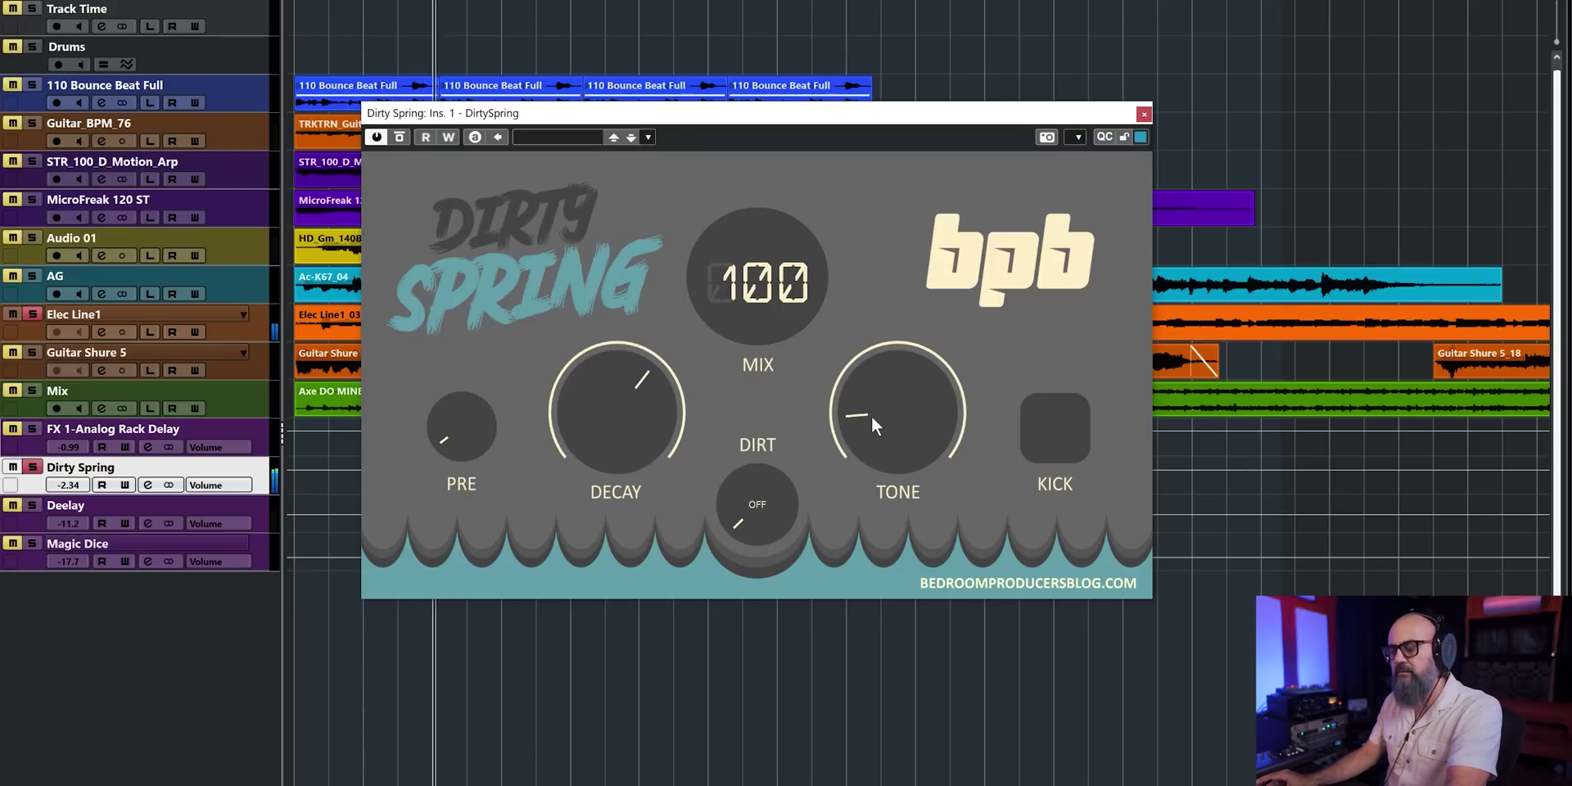
left_click_drag(874, 424, 868, 376)
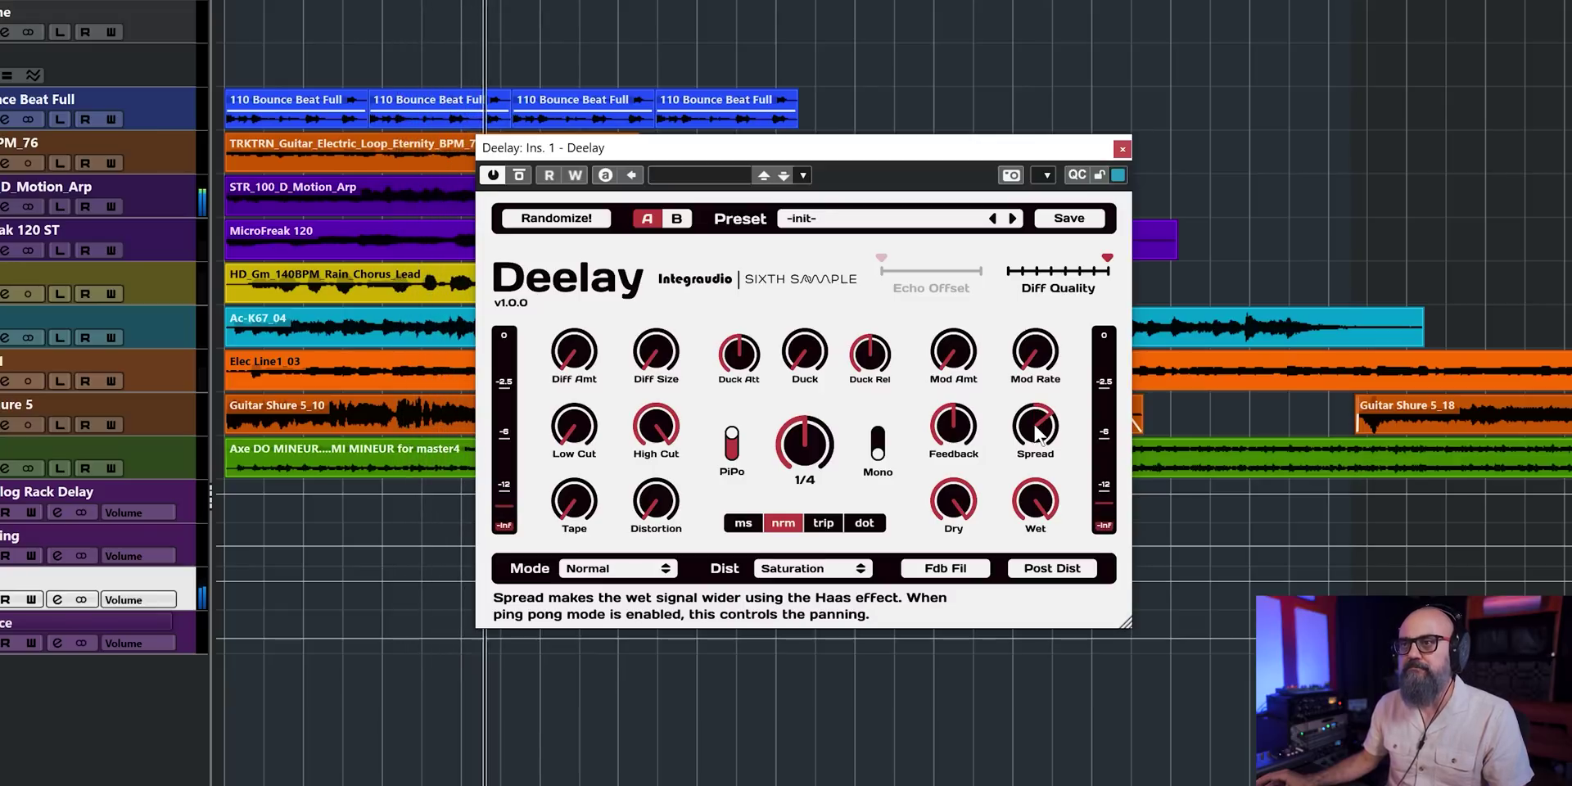
- Compare Deelay with PiPo off and on, leave it on, and turn up Tape during playback
left_click(734, 449)
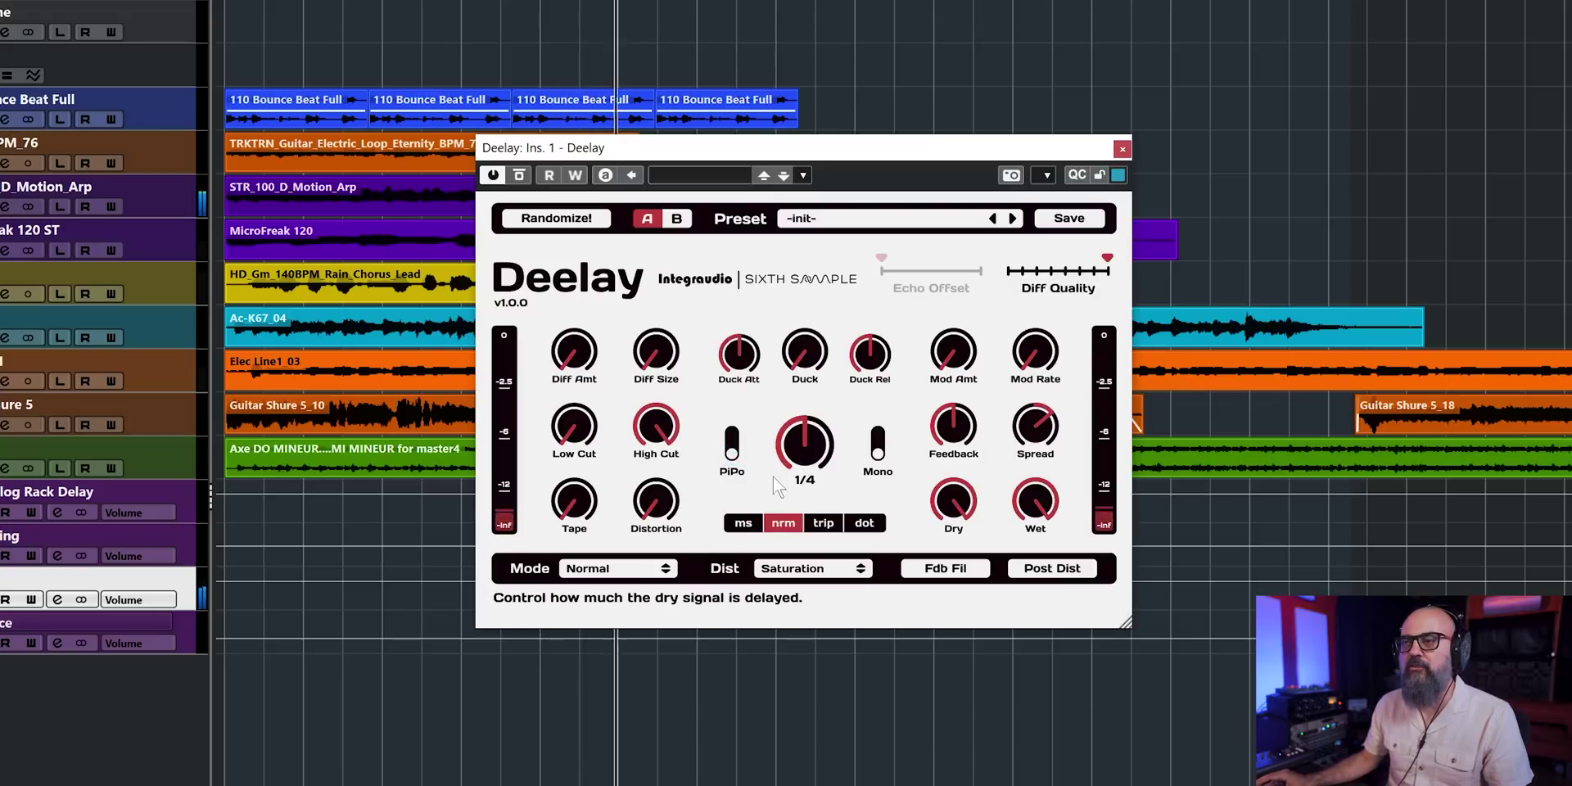
left_click(747, 456)
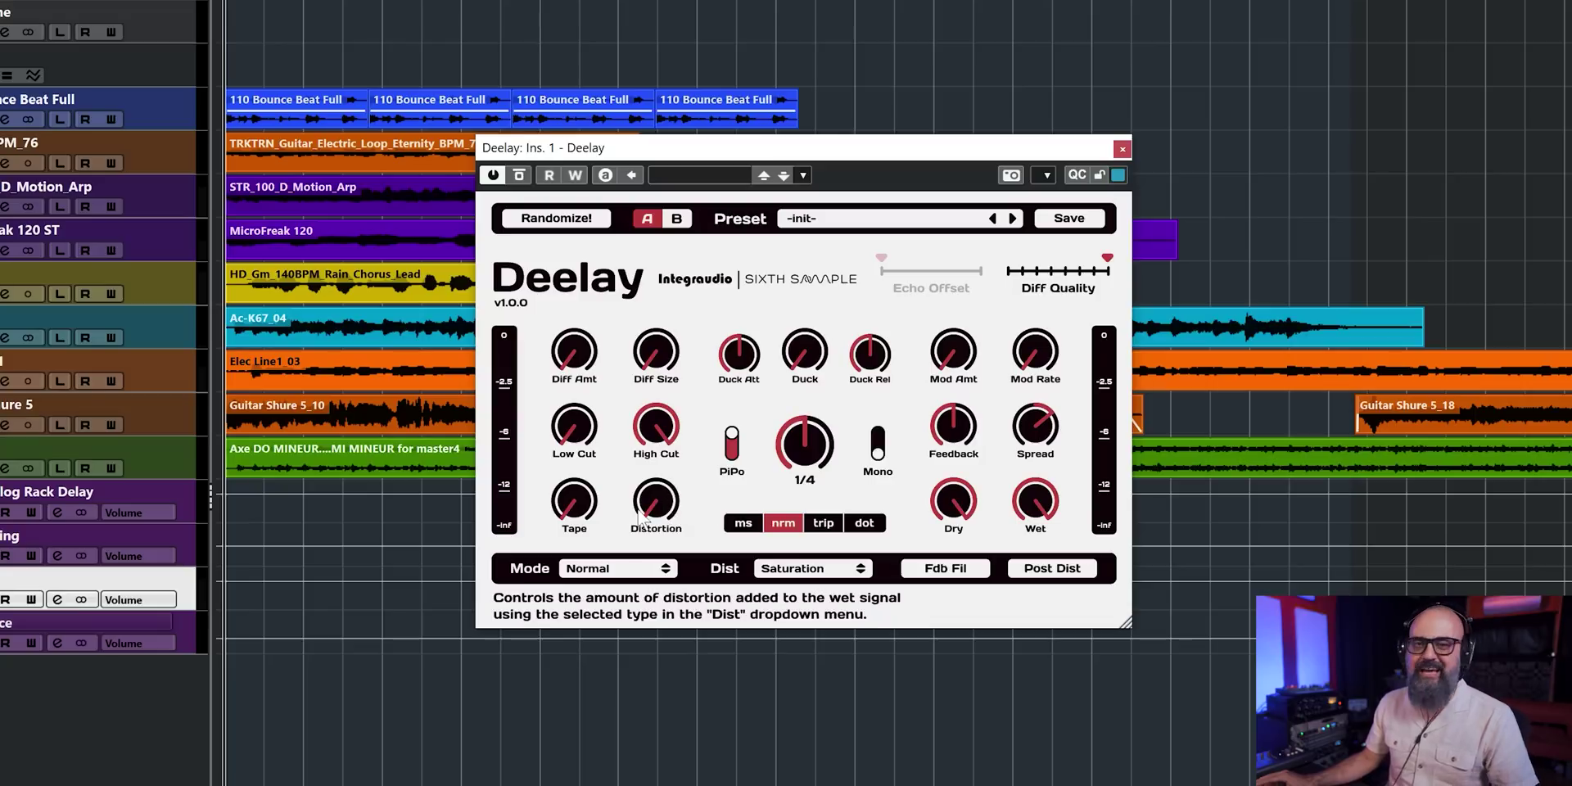
key("space")
left_click_drag(575, 514, 578, 508)
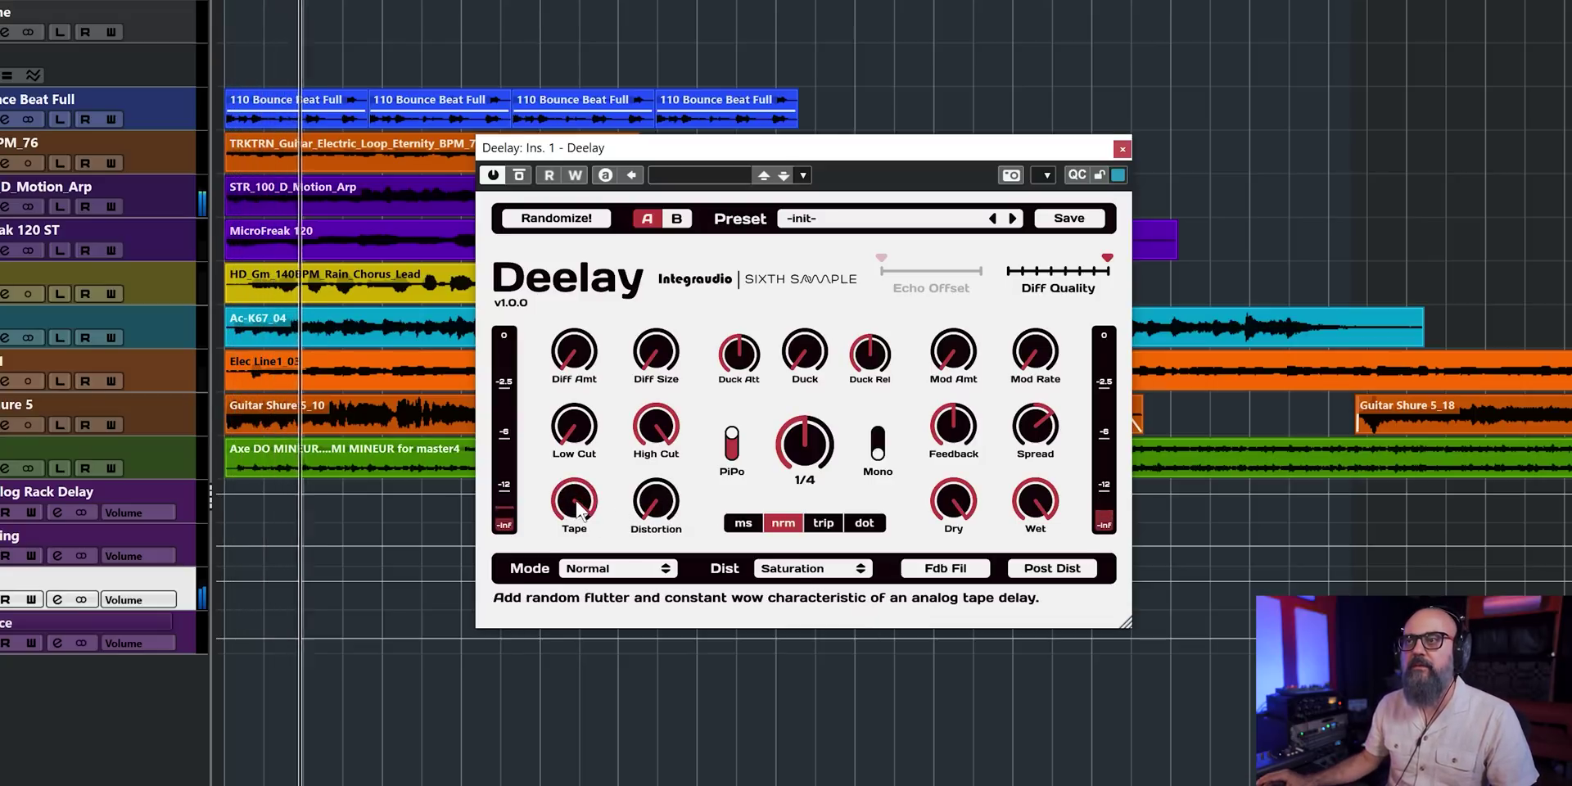
- Turn up Deelay's Distortion and set the distortion type to Tube
left_click_drag(657, 512, 659, 509)
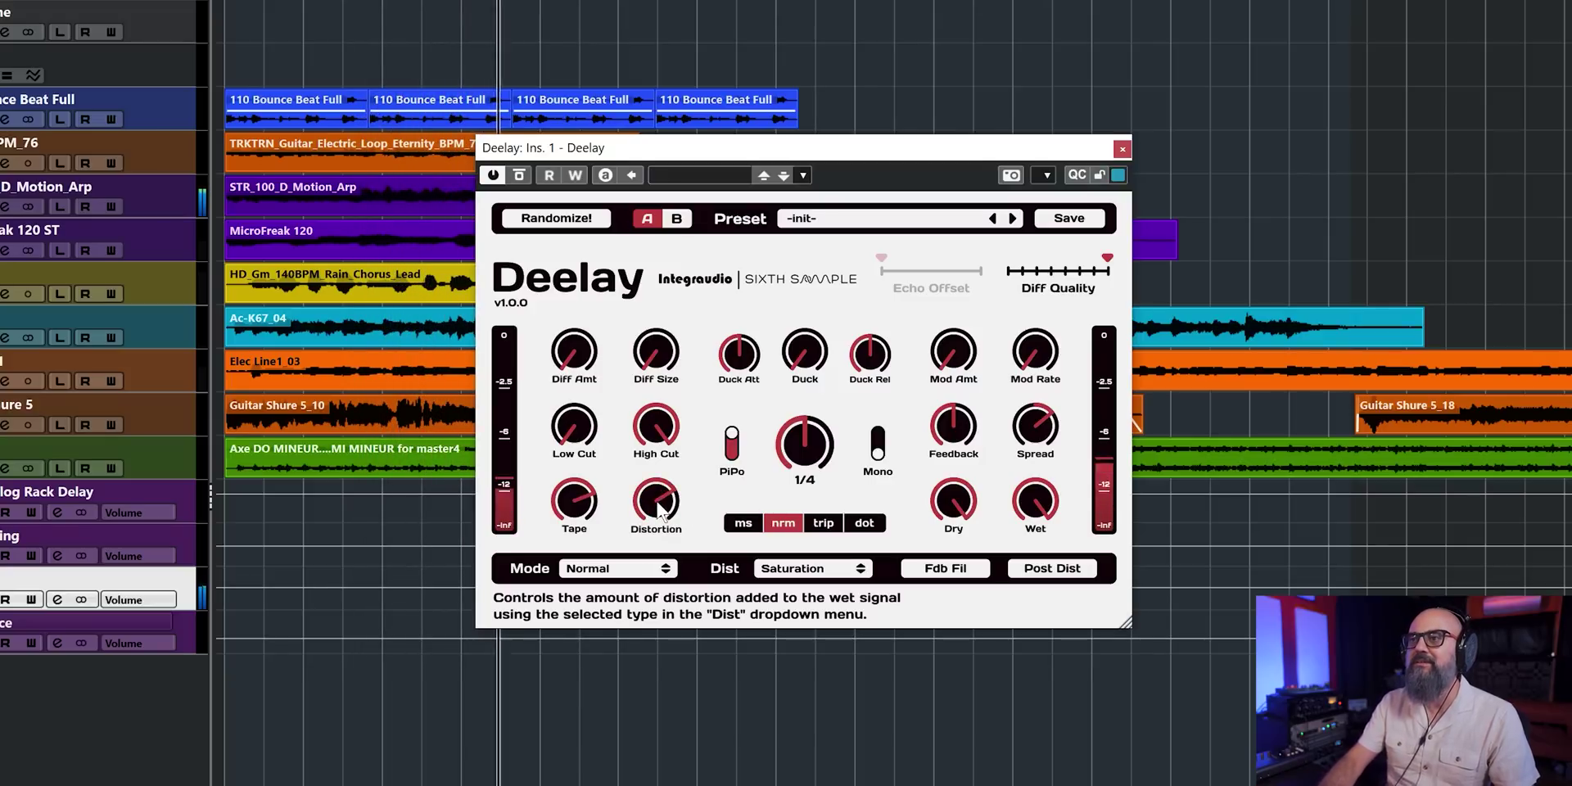
left_click(802, 566)
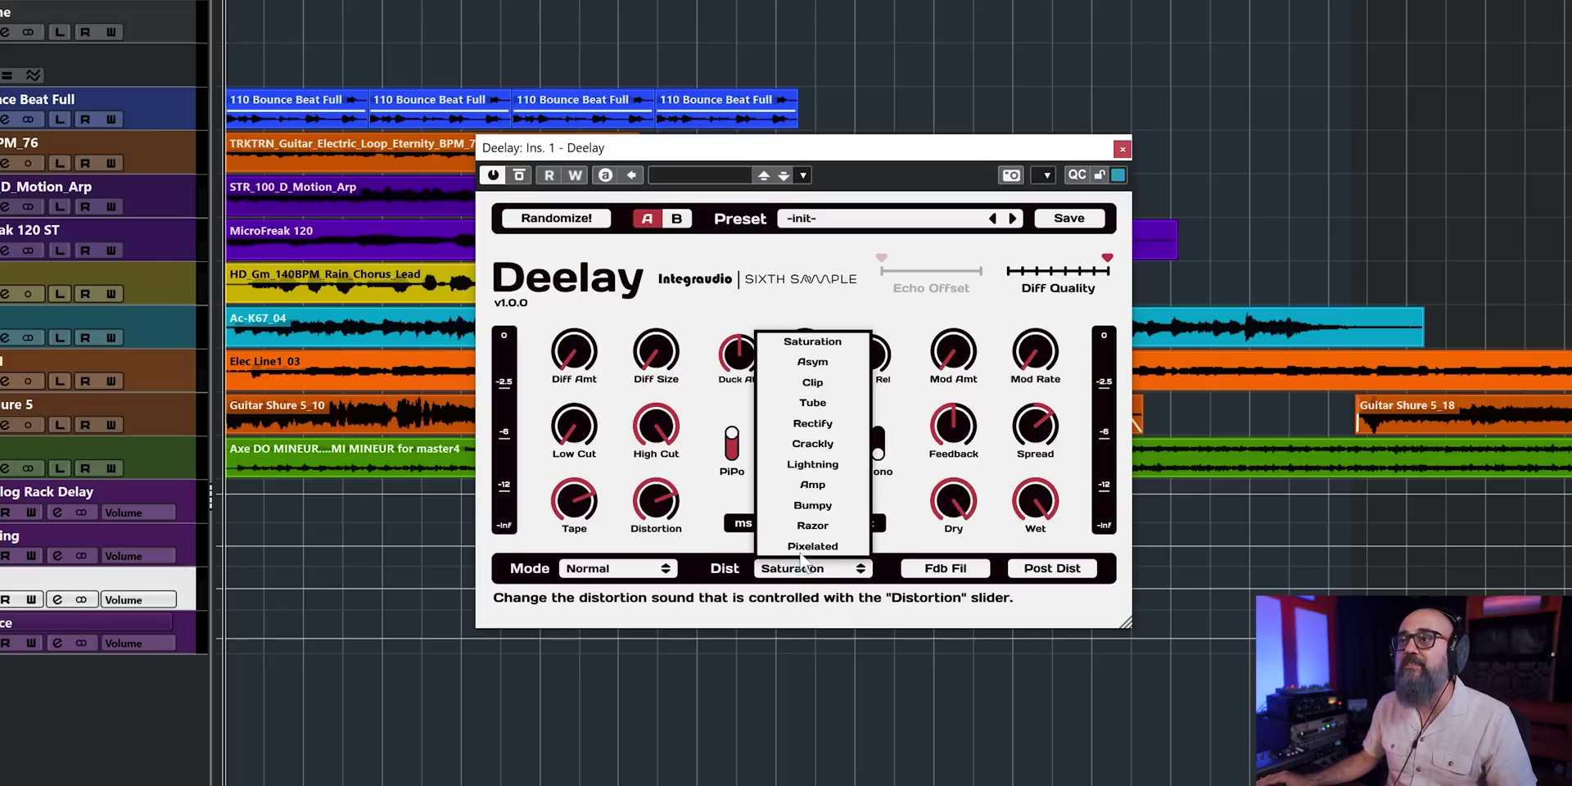
left_click(813, 403)
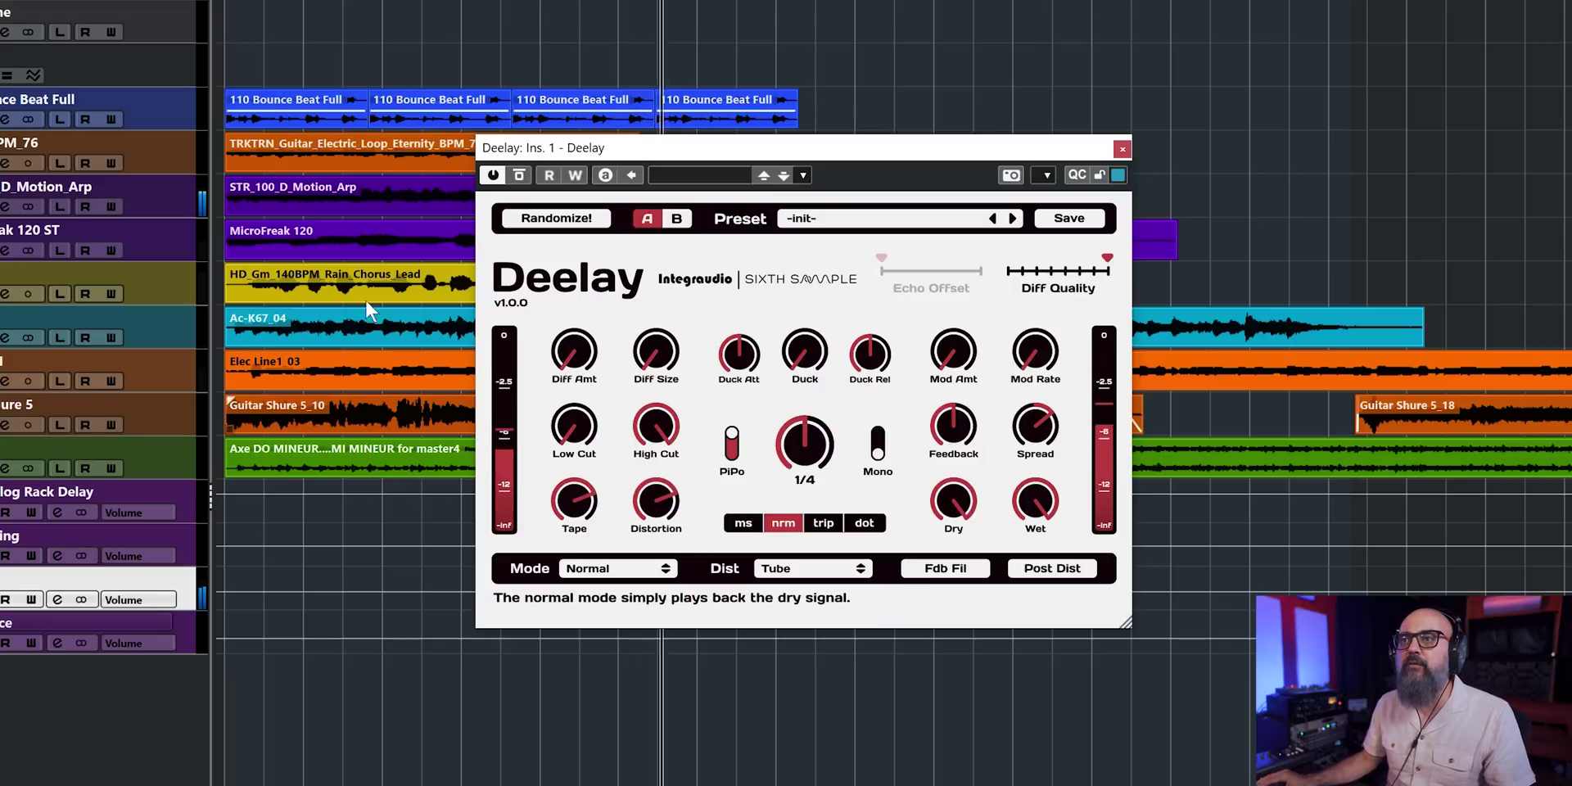
- Filter the Deelay echoes by raising Low Cut and lowering High Cut, turn up Mod Amt and Mod Rate, and try Diff Amt
left_click_drag(573, 446, 568, 430)
left_click_drag(656, 449, 655, 440)
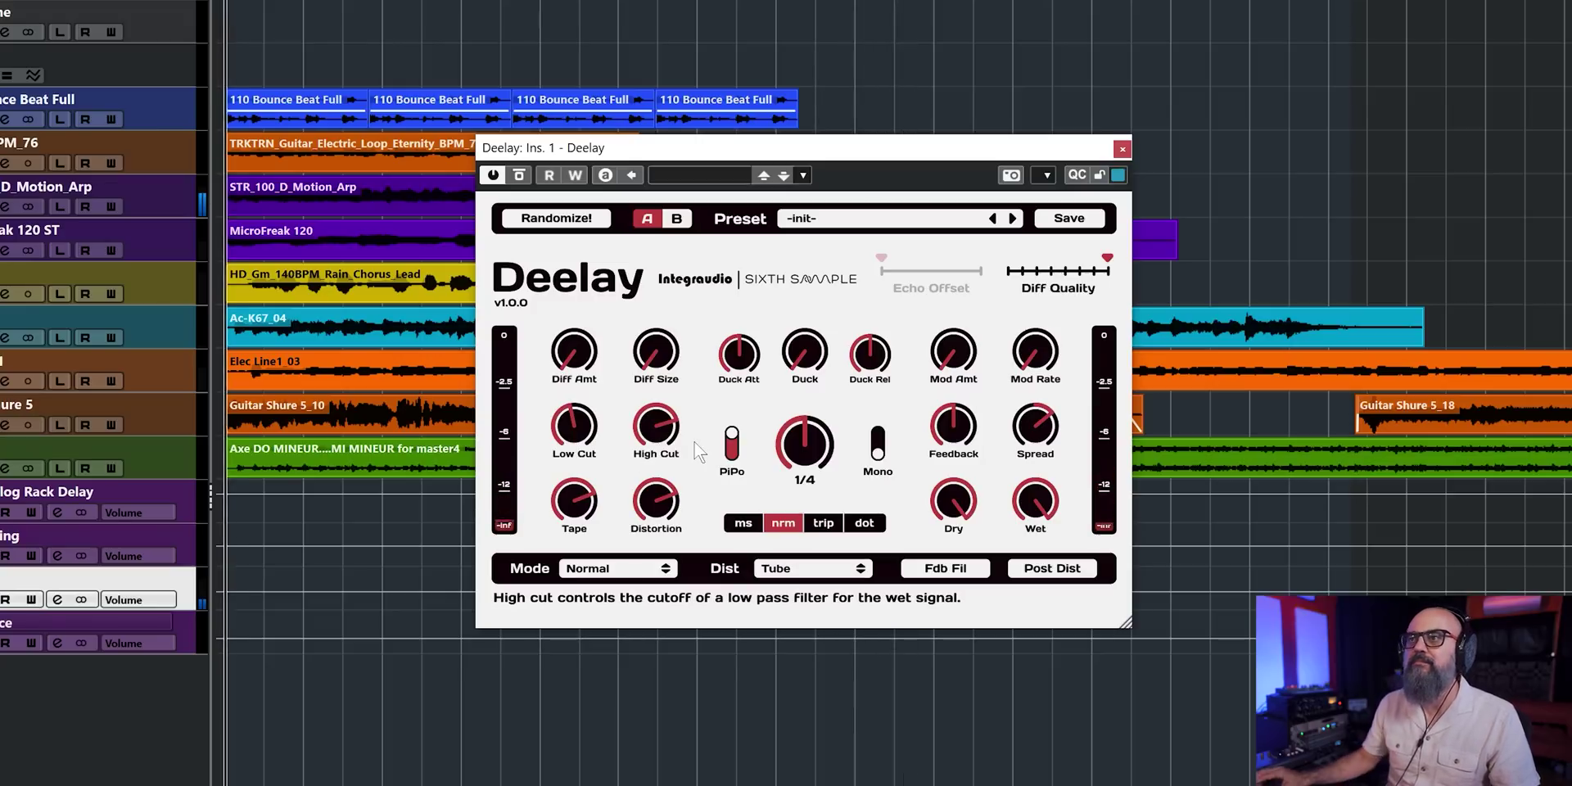
left_click_drag(953, 361, 953, 349)
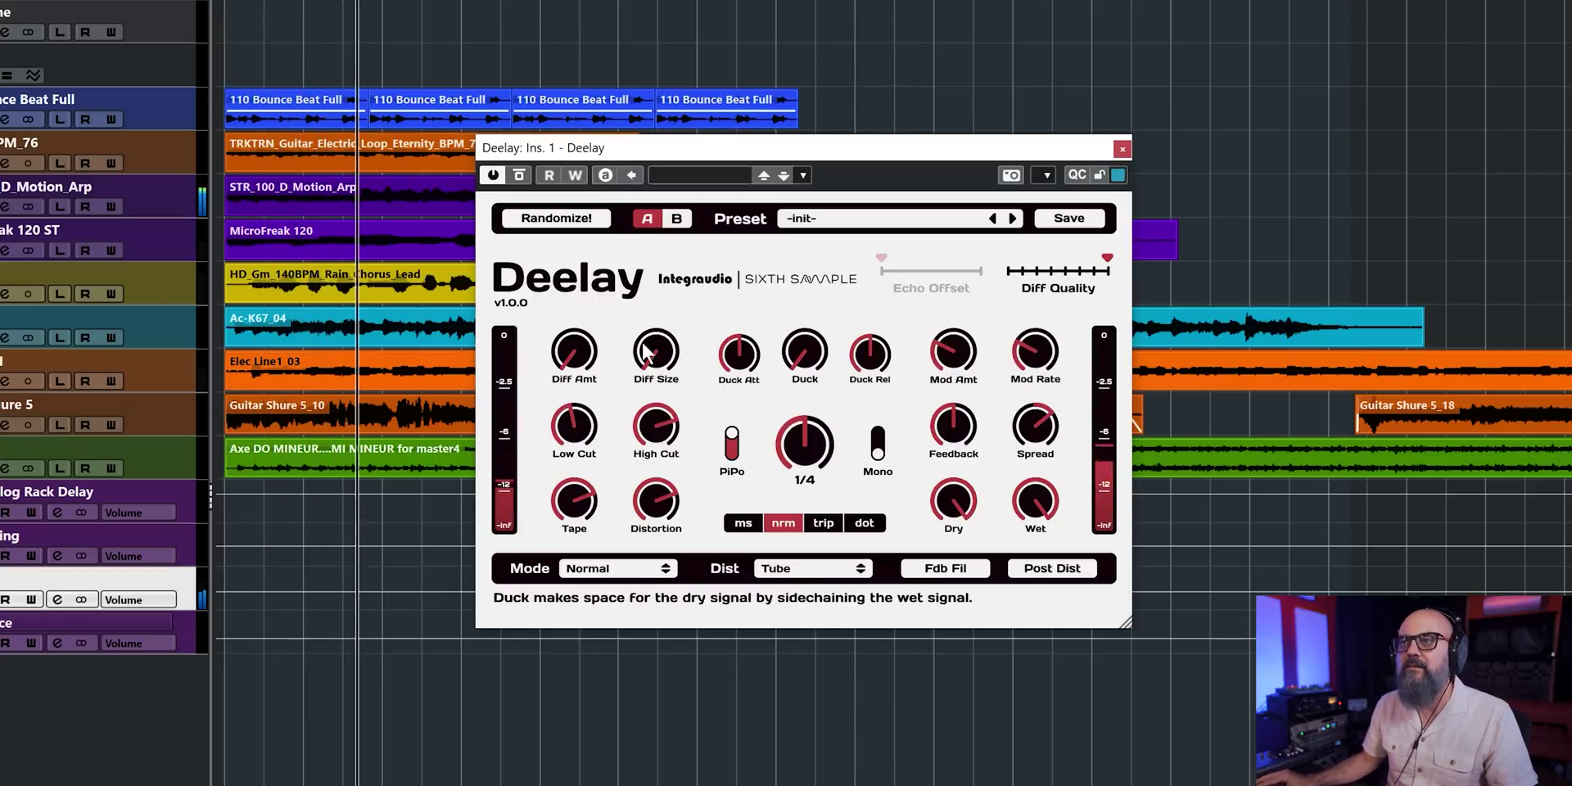
mouse_move(583, 368)
left_mouse_down()
mouse_move(654, 370)
mouse_move(575, 368)
left_mouse_up()
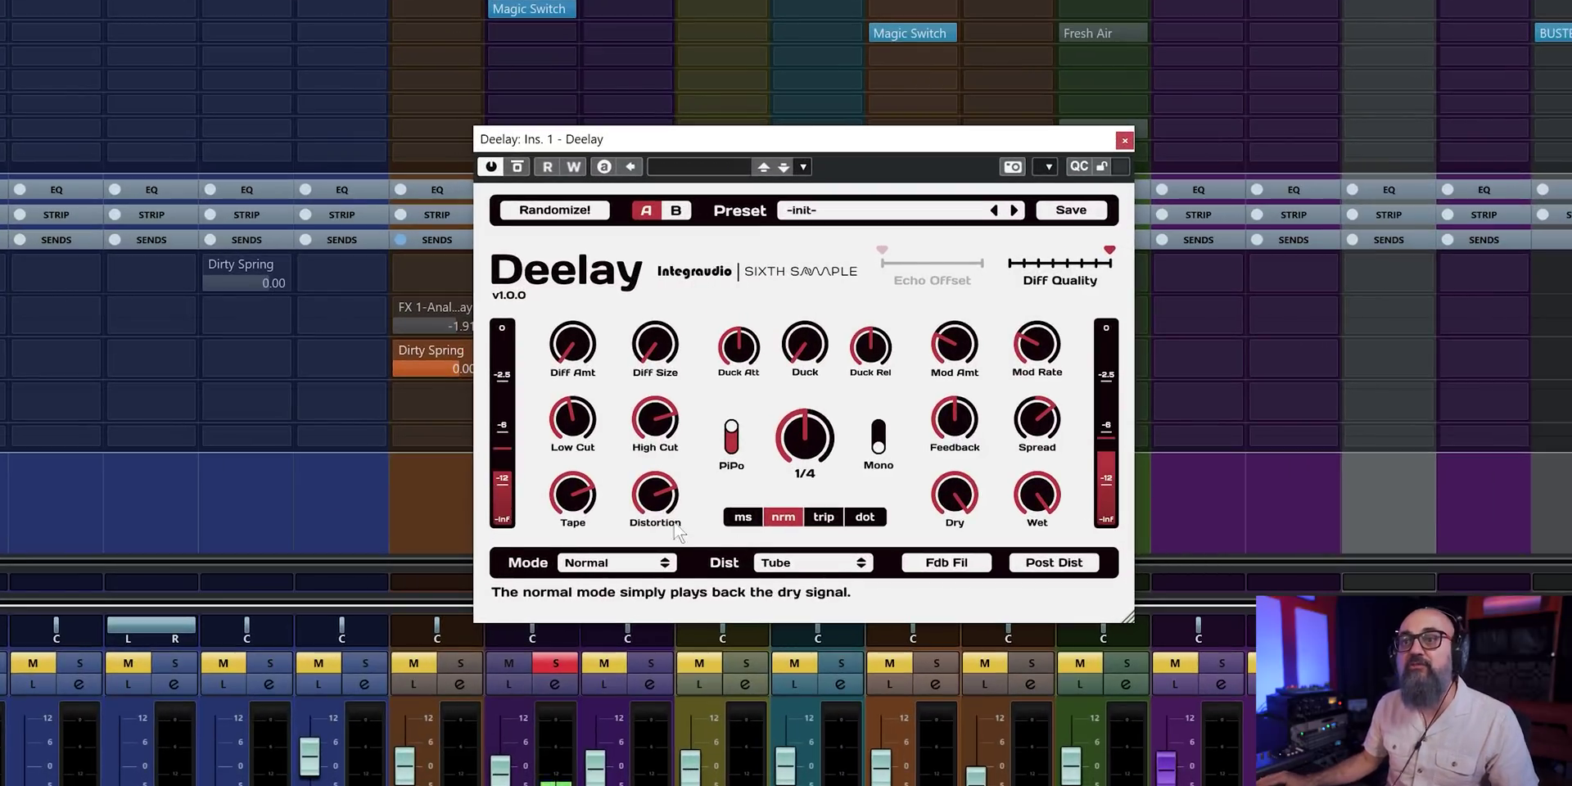
- Audition Deelay's Pure Rev, Rev Forw, Chaos and Rev Chaos modes, and return the mode to Normal
left_click(589, 564)
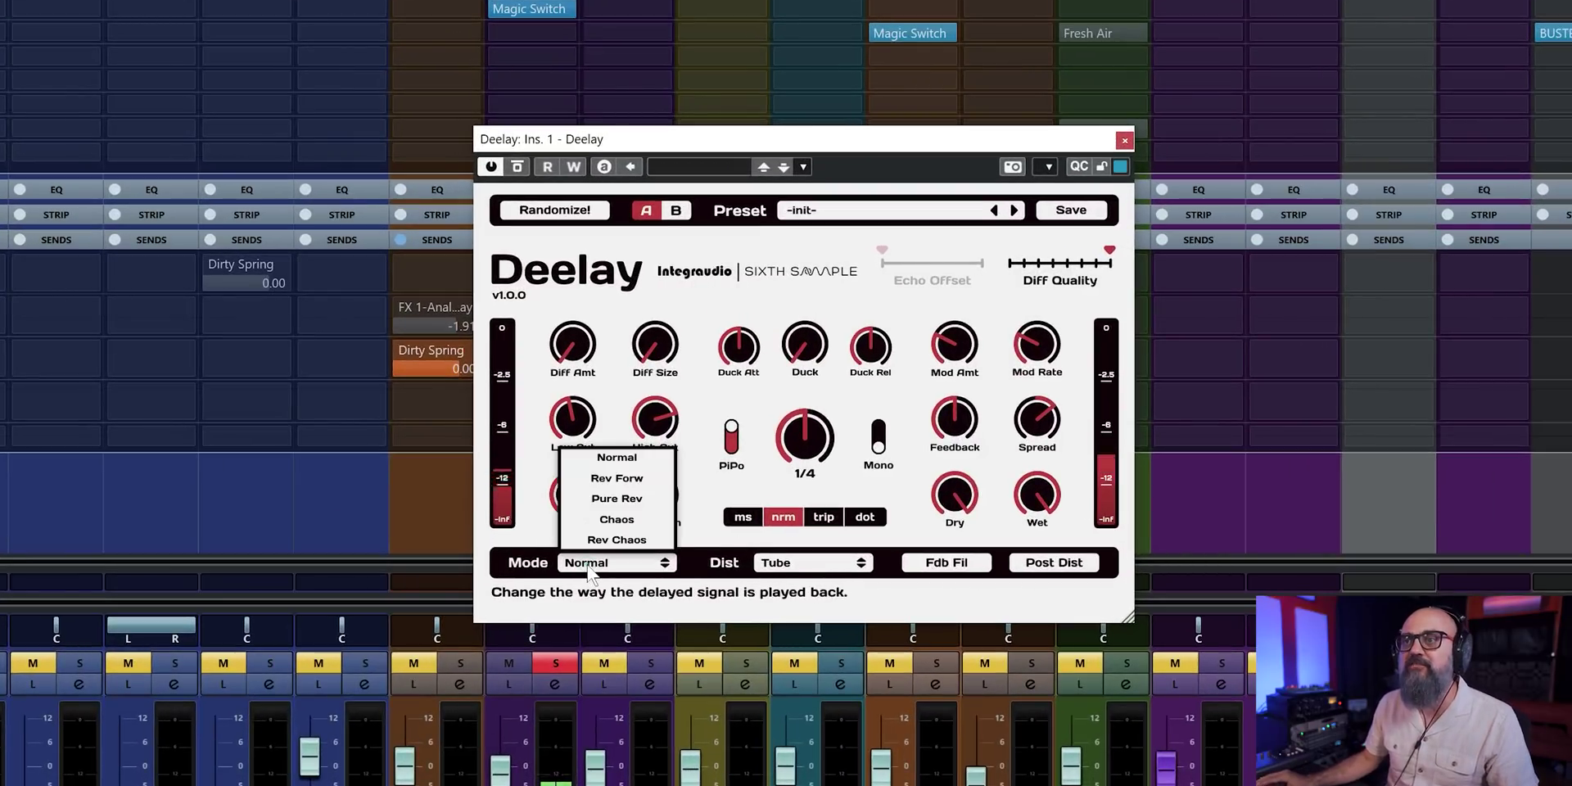
left_click(616, 499)
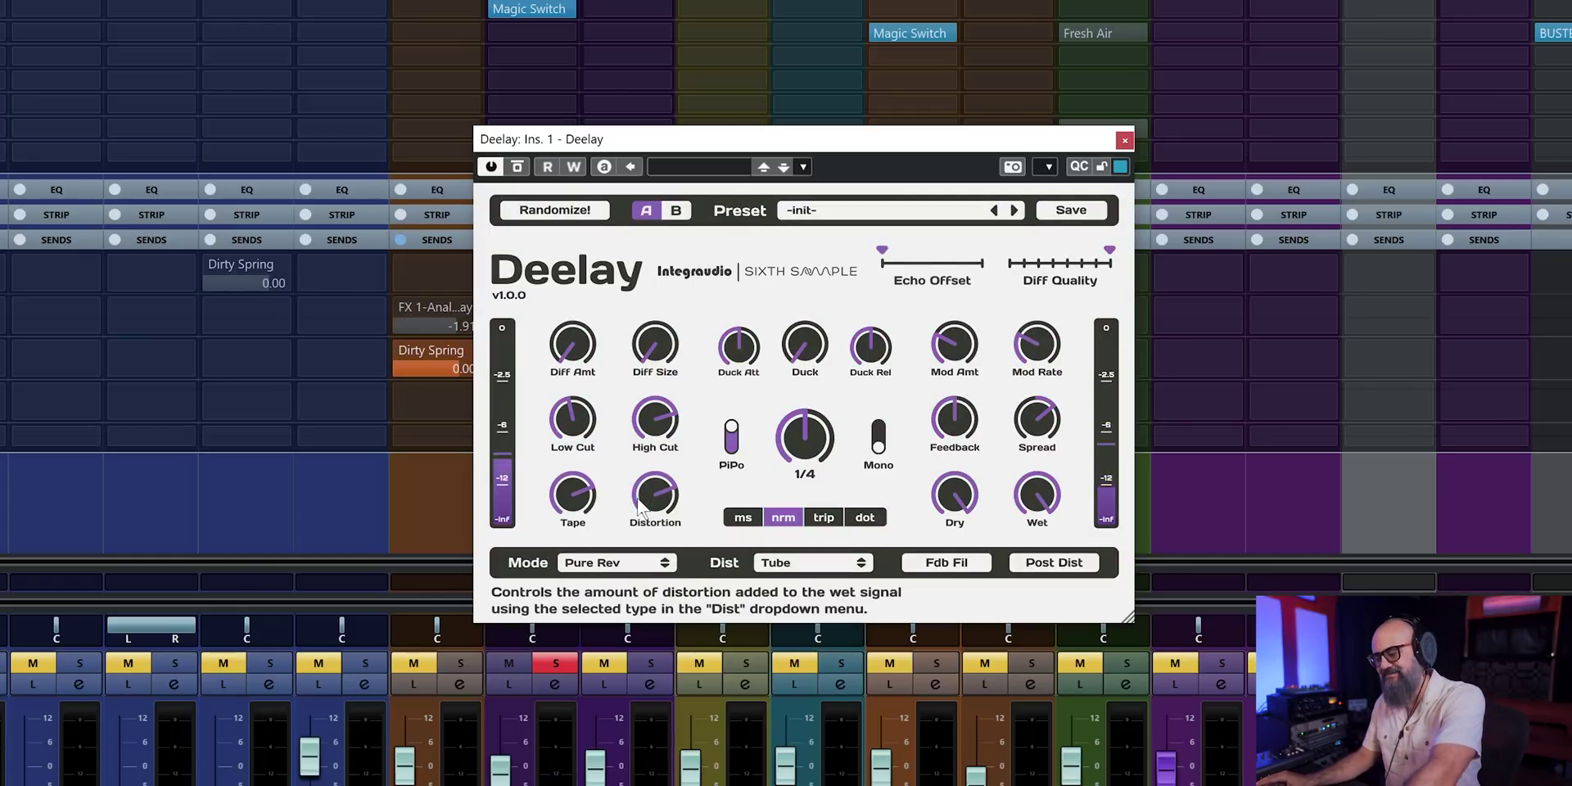
left_click(622, 564)
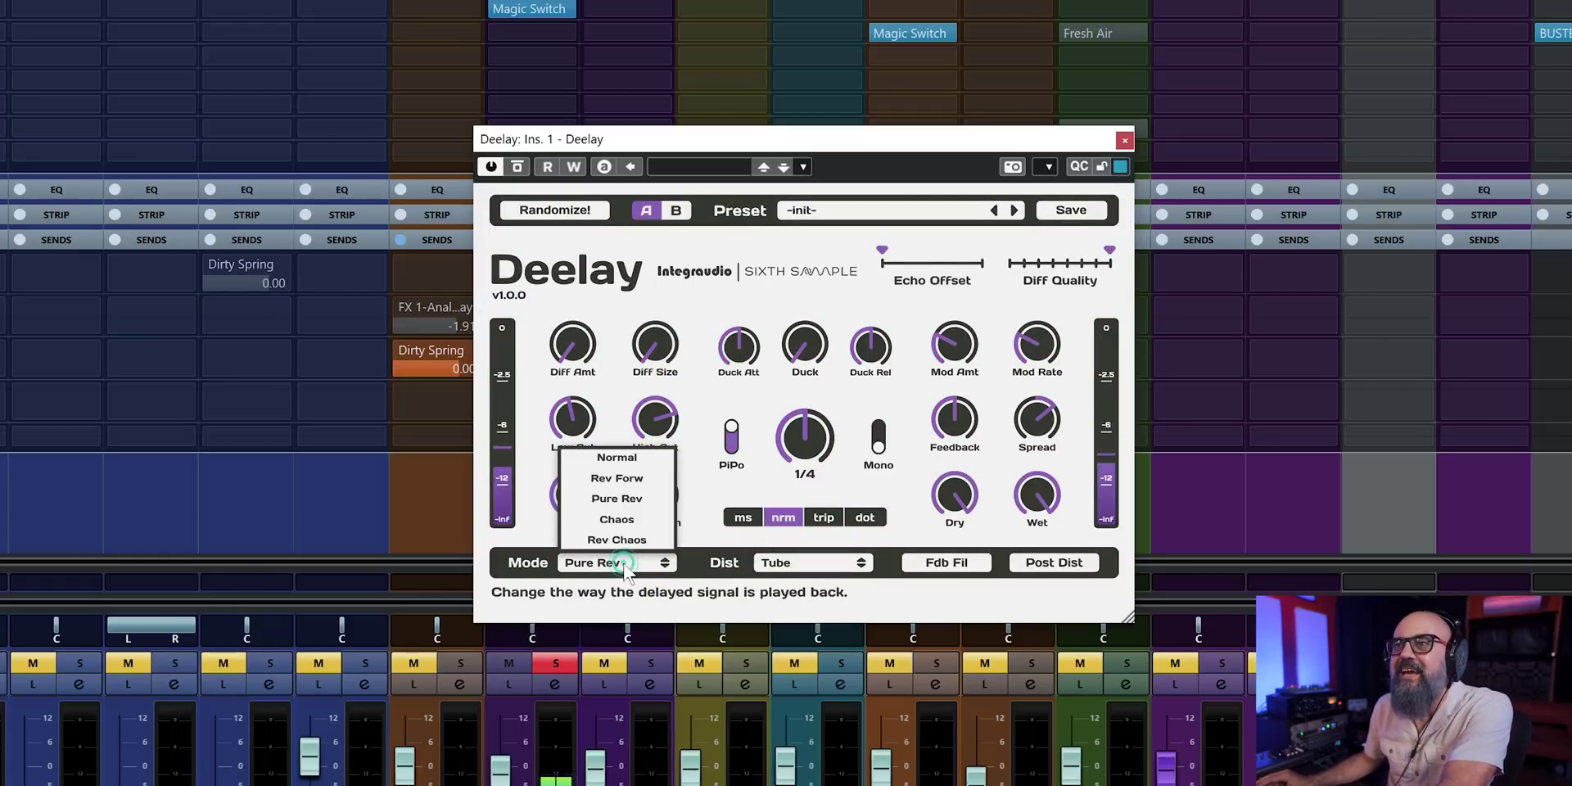
left_click(645, 479)
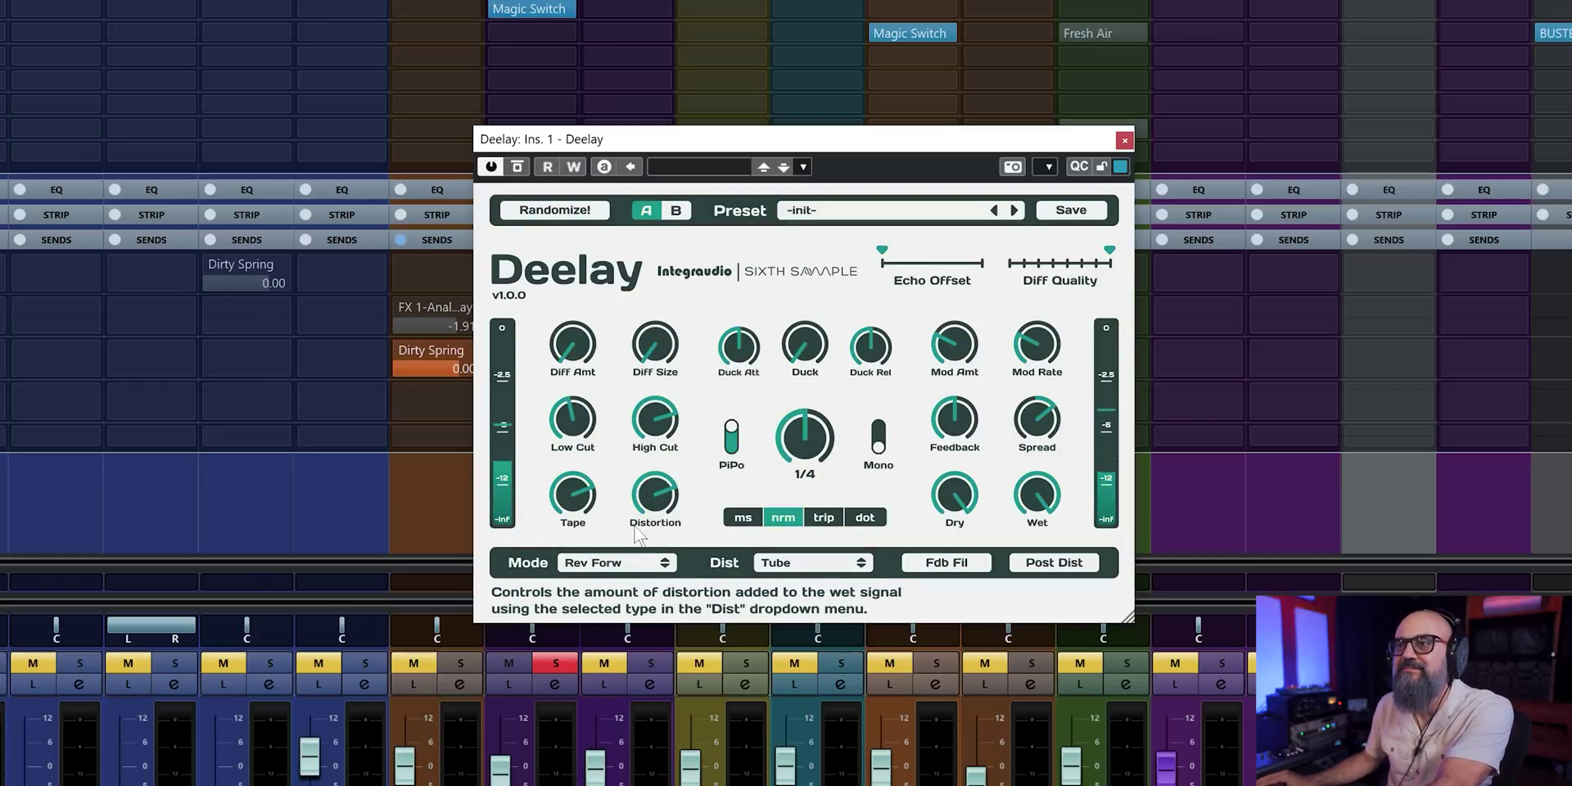
left_click(629, 564)
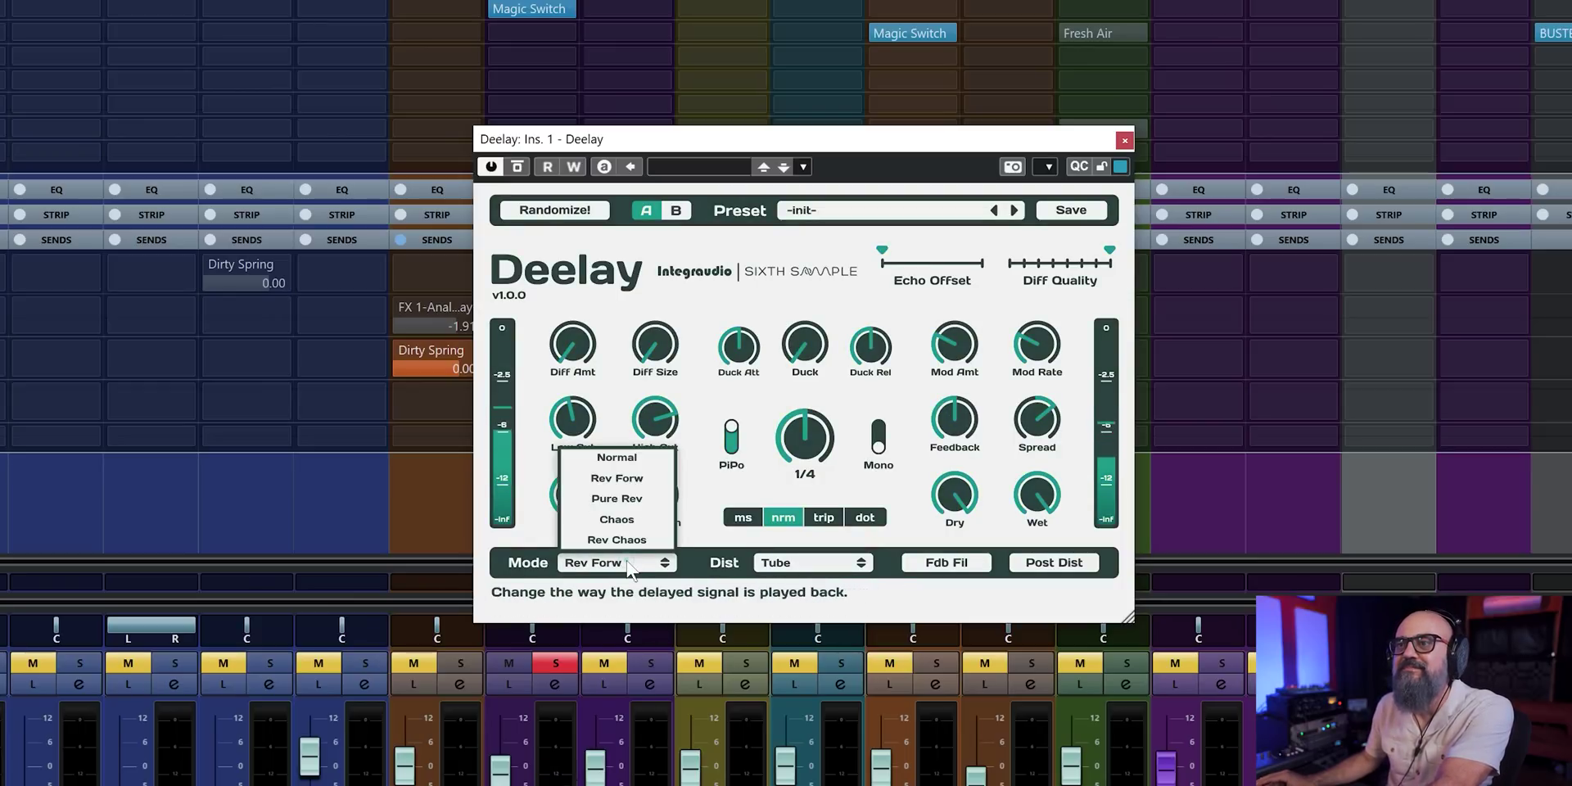
left_click(622, 519)
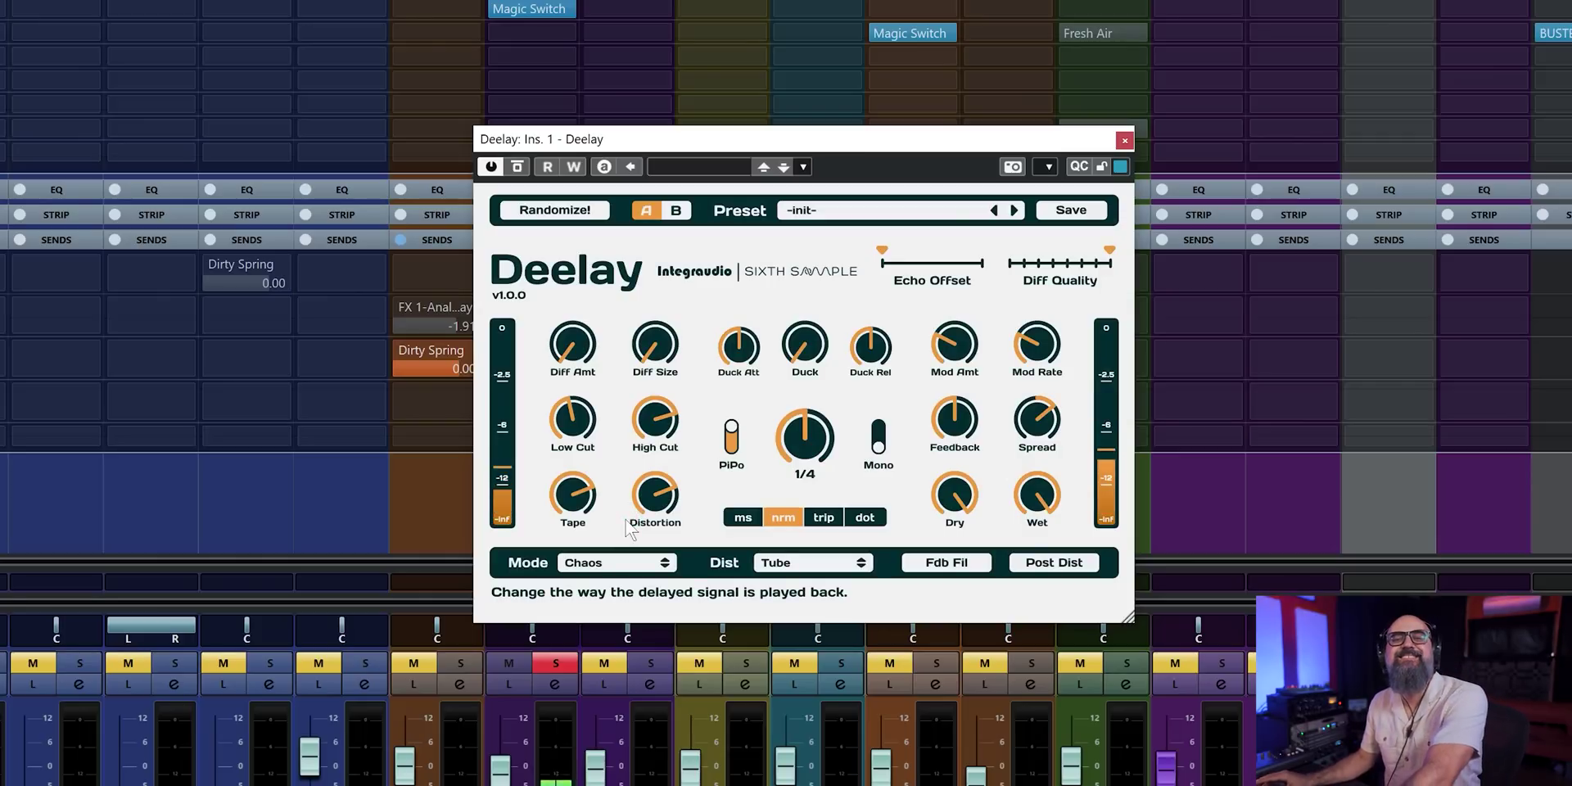
left_click(655, 565)
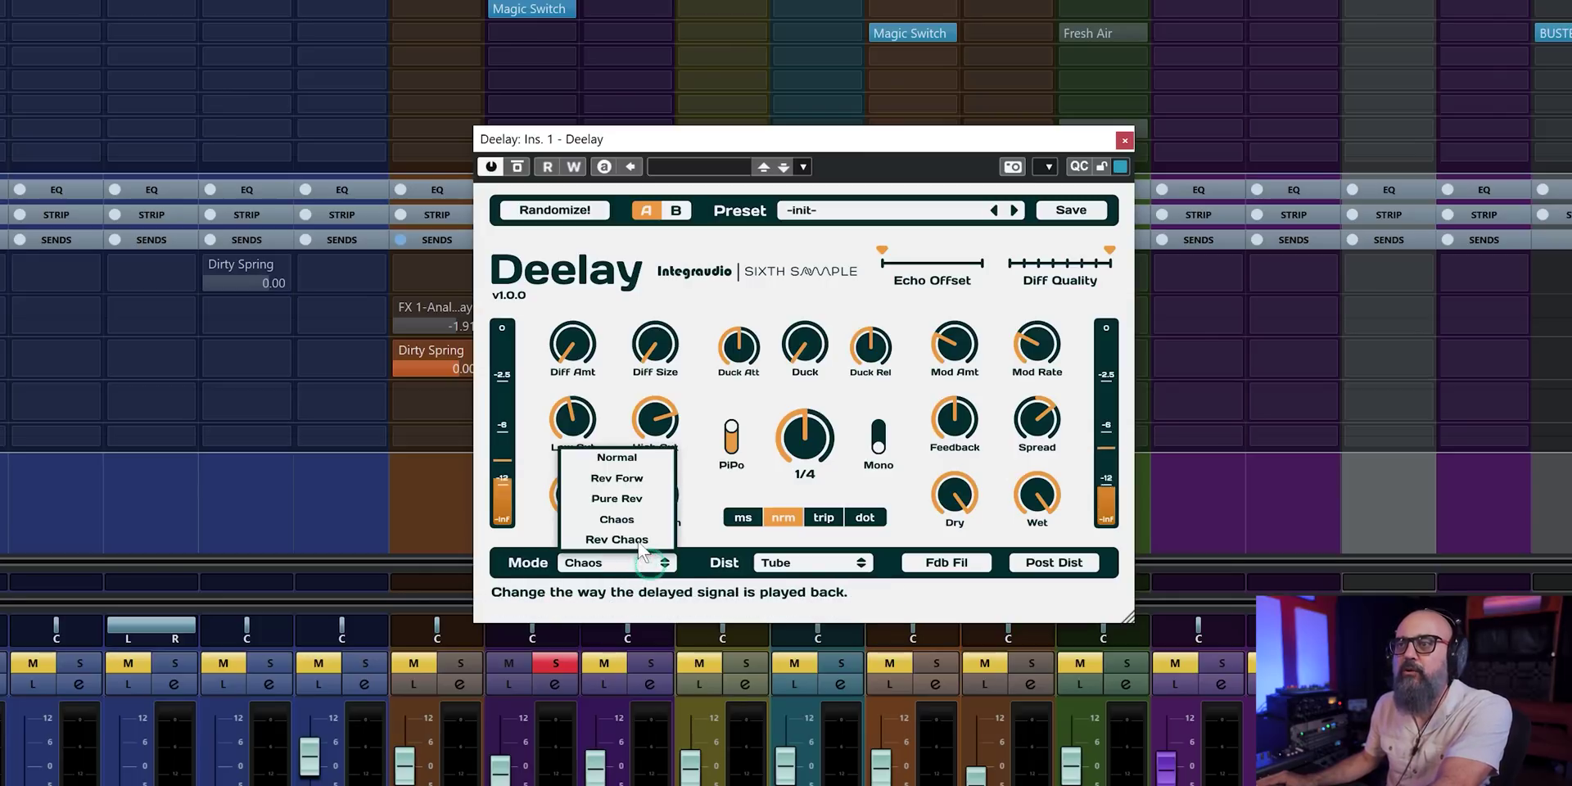
left_click(637, 541)
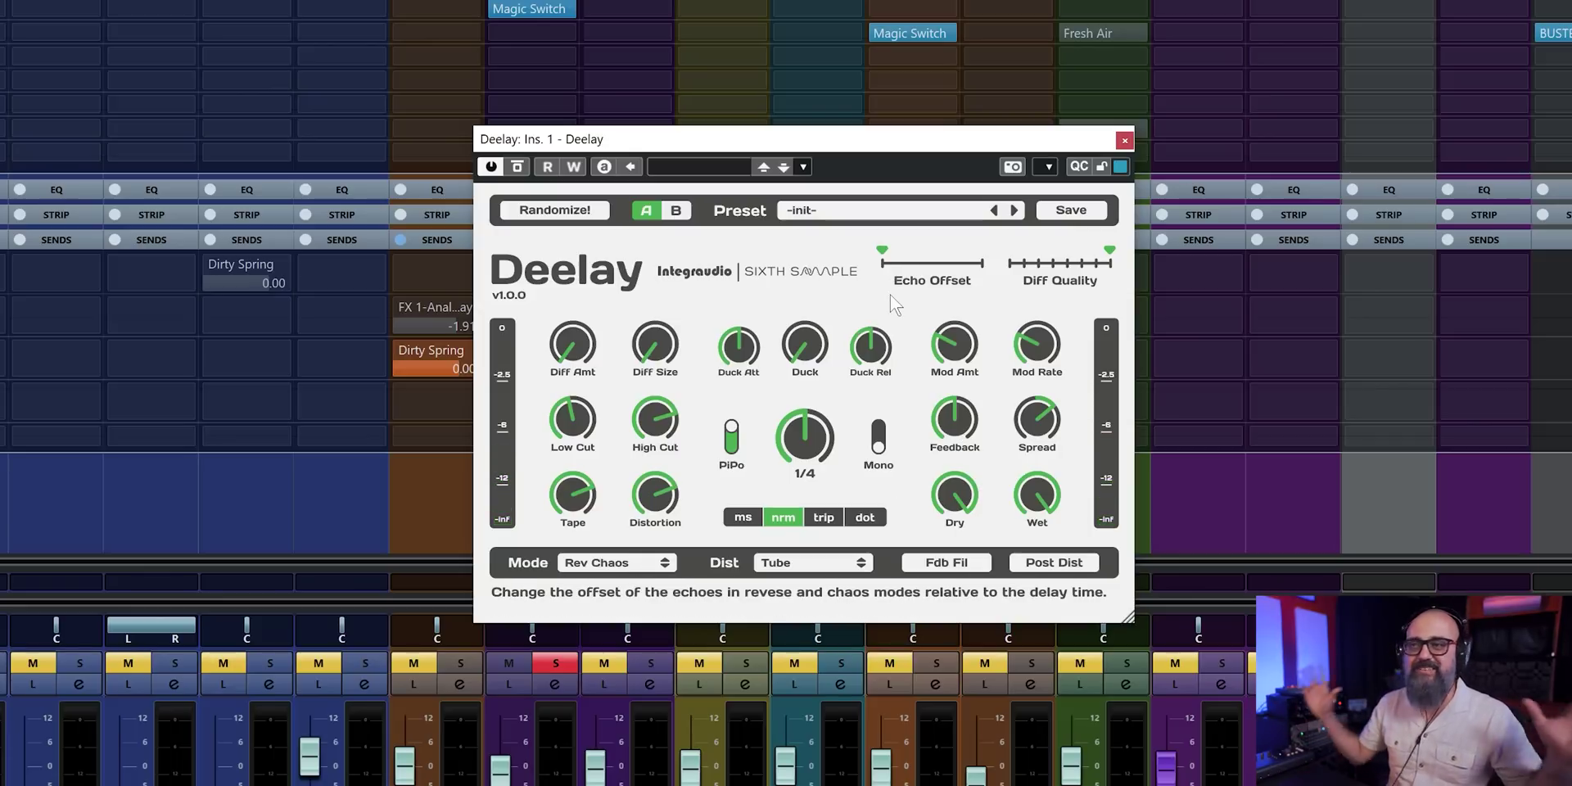
left_click(600, 564)
left_click(613, 457)
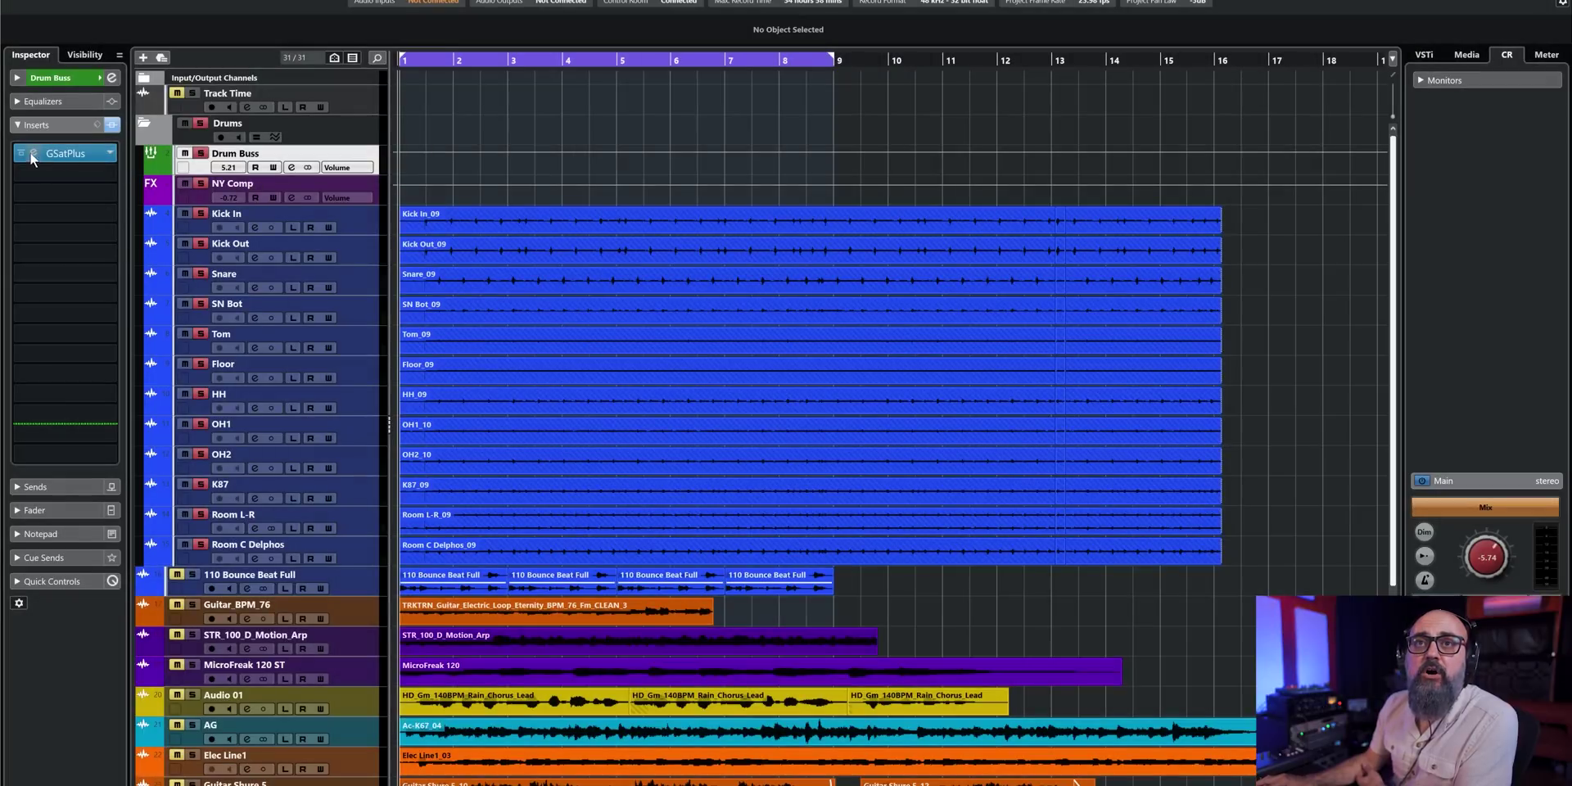
- Open the GSatPlus insert on the Drum Buss and move its window slightly upward over the arrangement
left_click(33, 155)
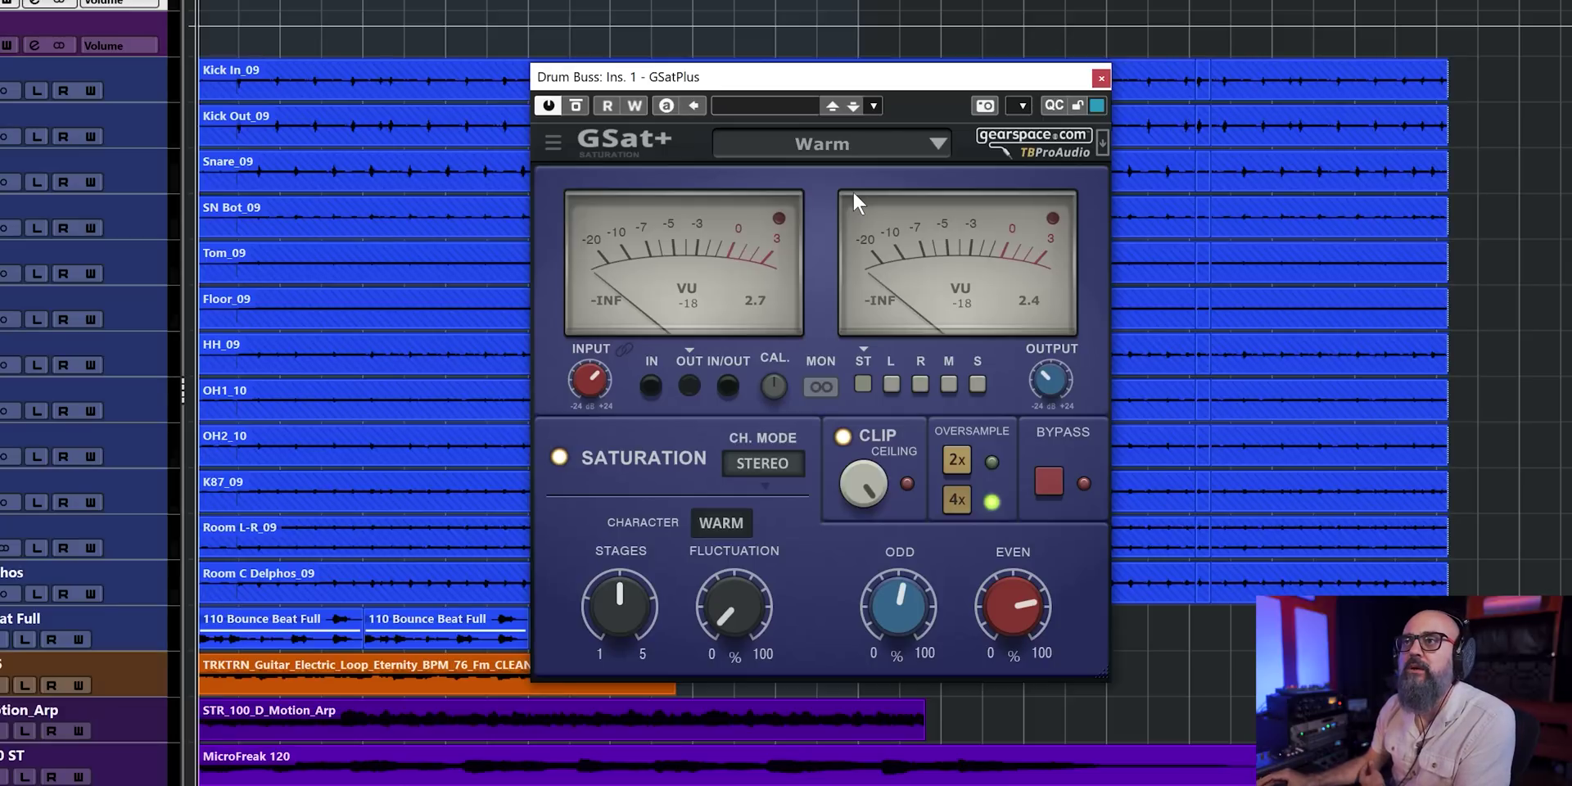
left_click_drag(839, 77, 841, 61)
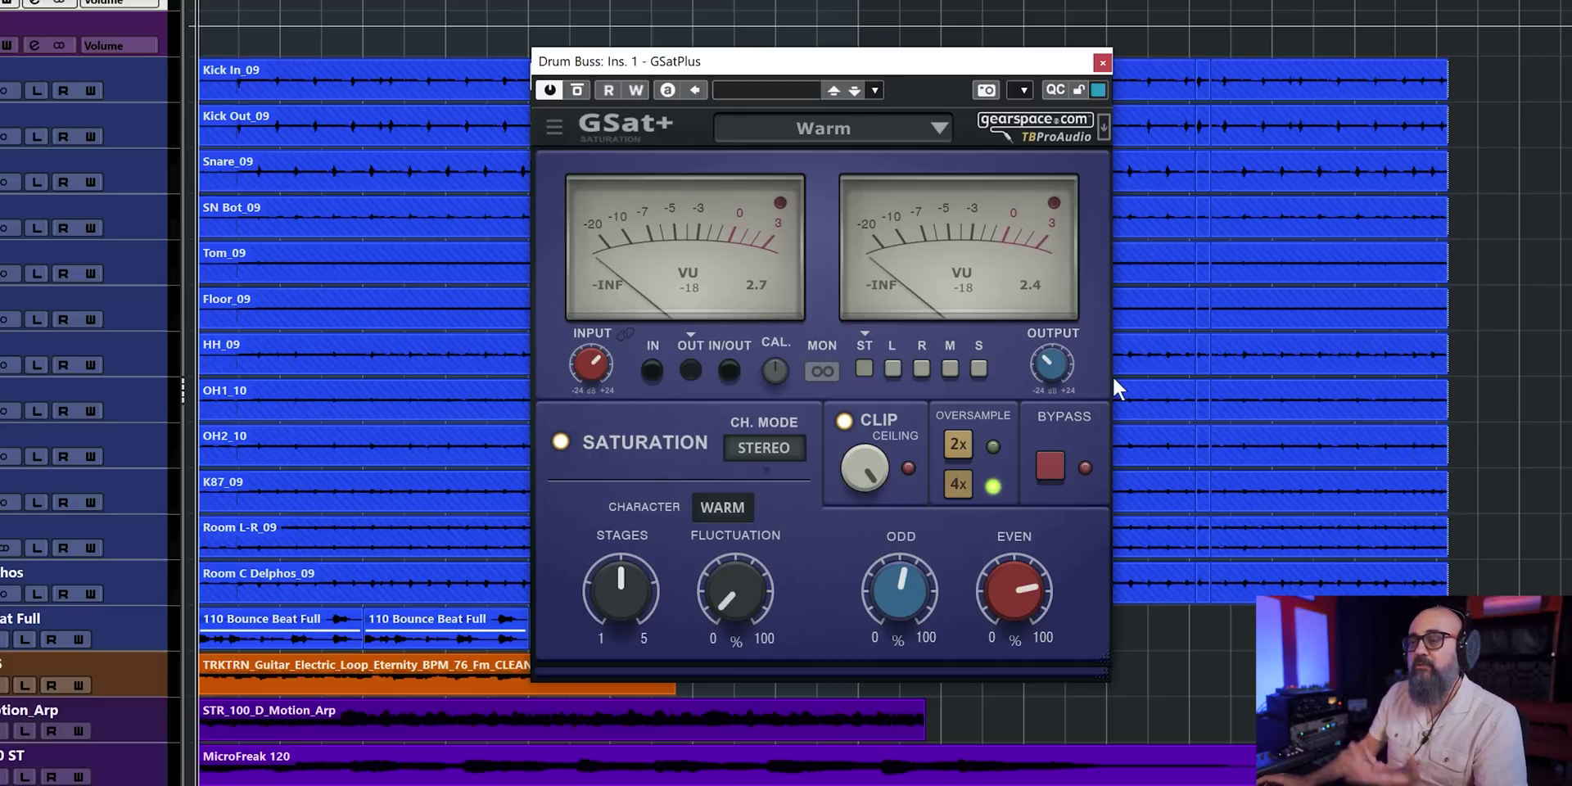
mouse_move(905, 611)
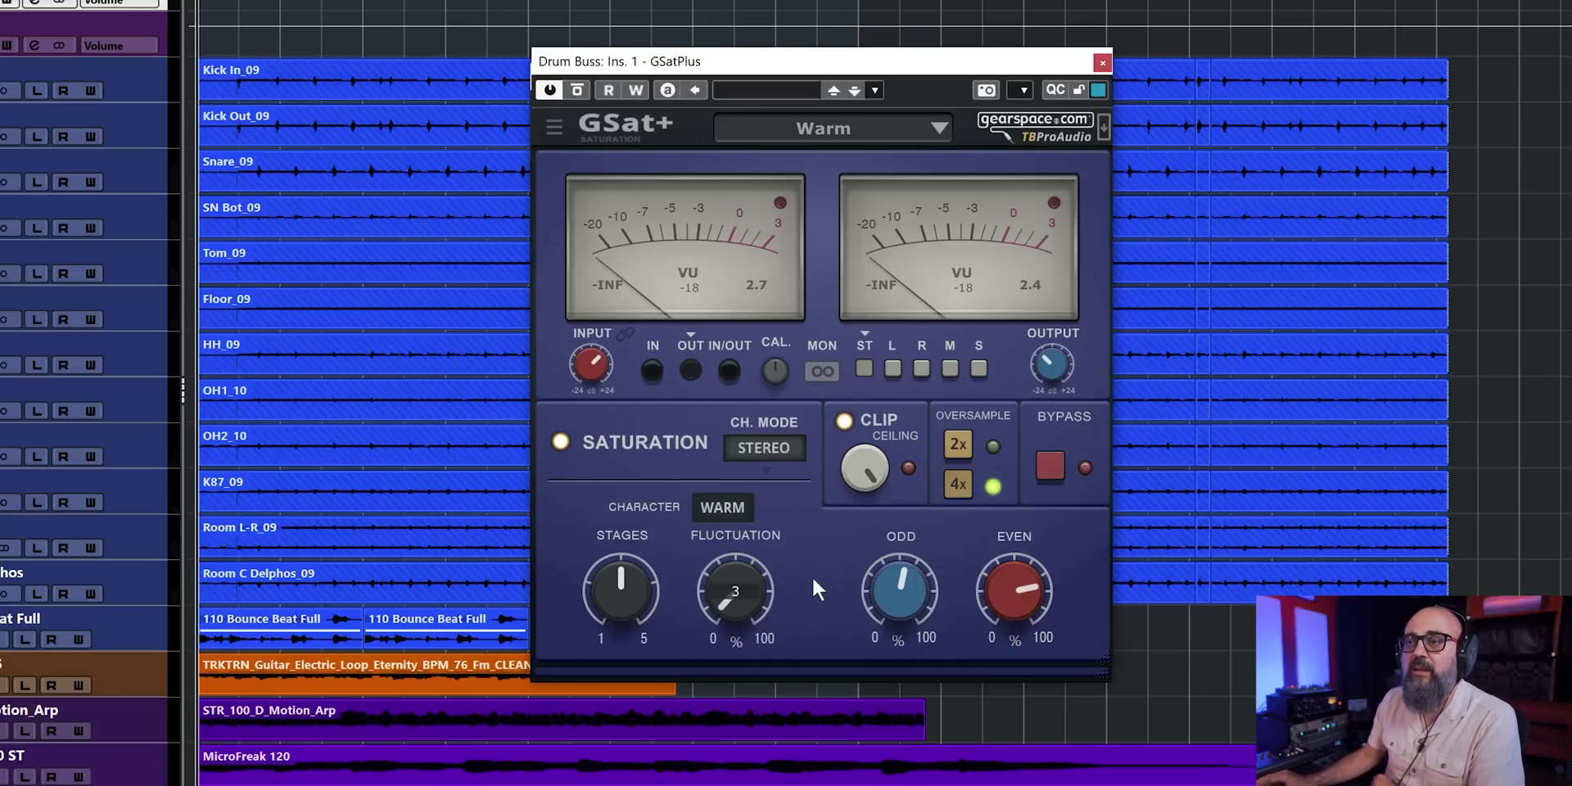
left_click(722, 512)
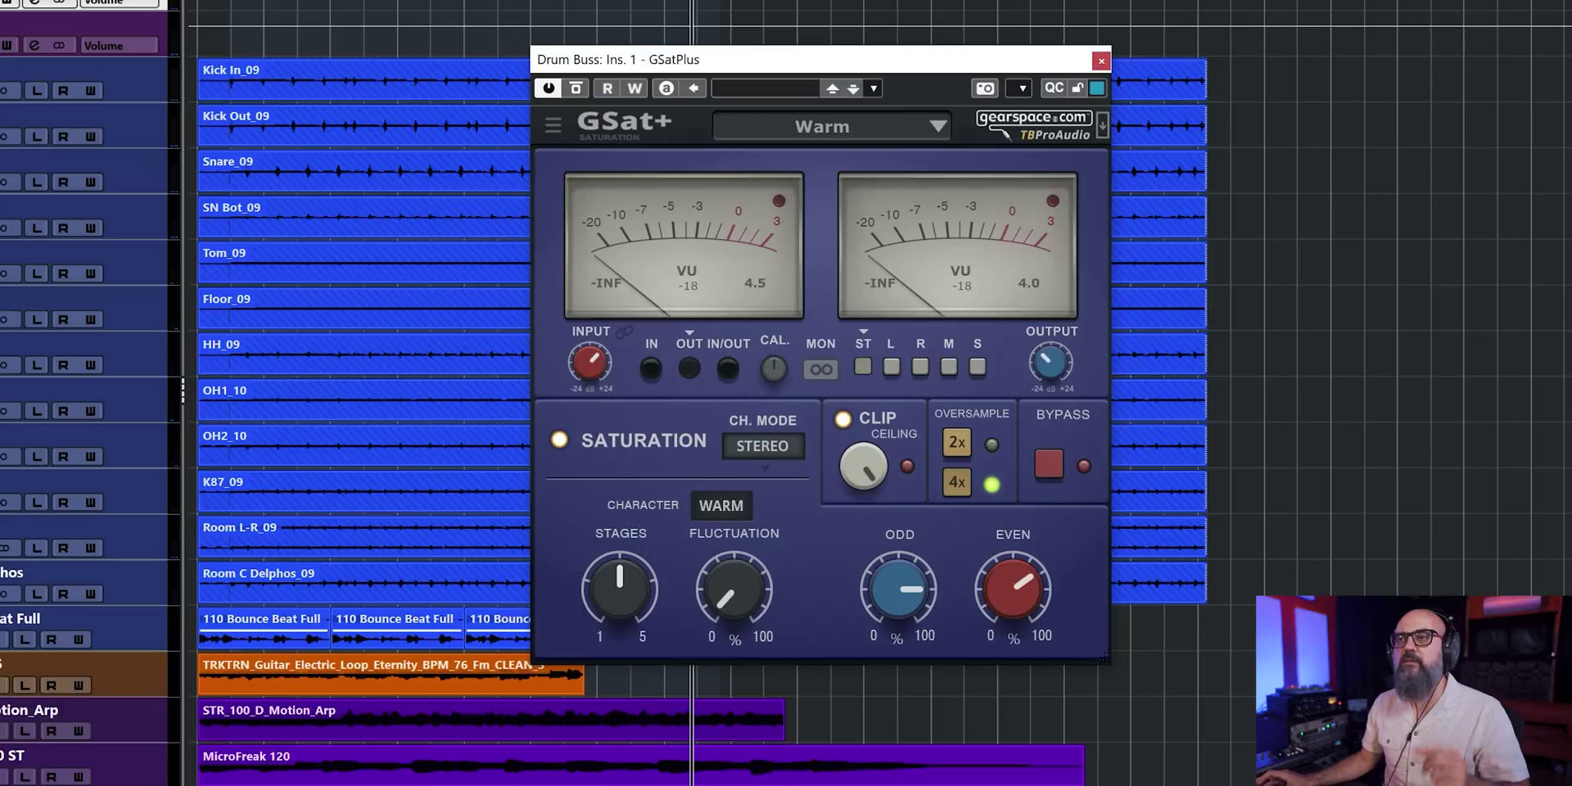
- Play the drums and compare the Drum Buss with GSat+ bypassed and active
key("space")
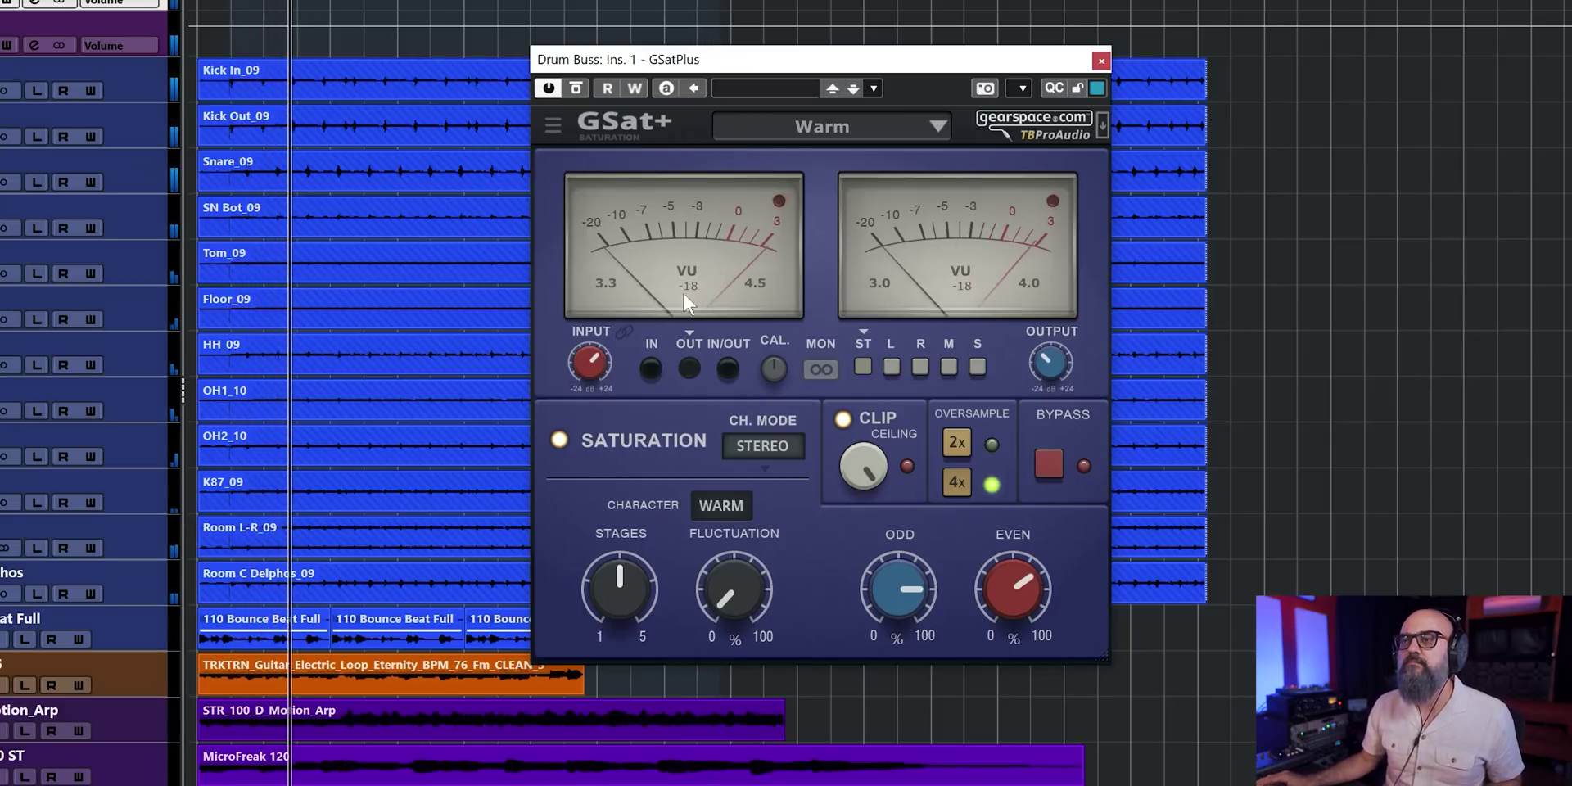
left_click(576, 88)
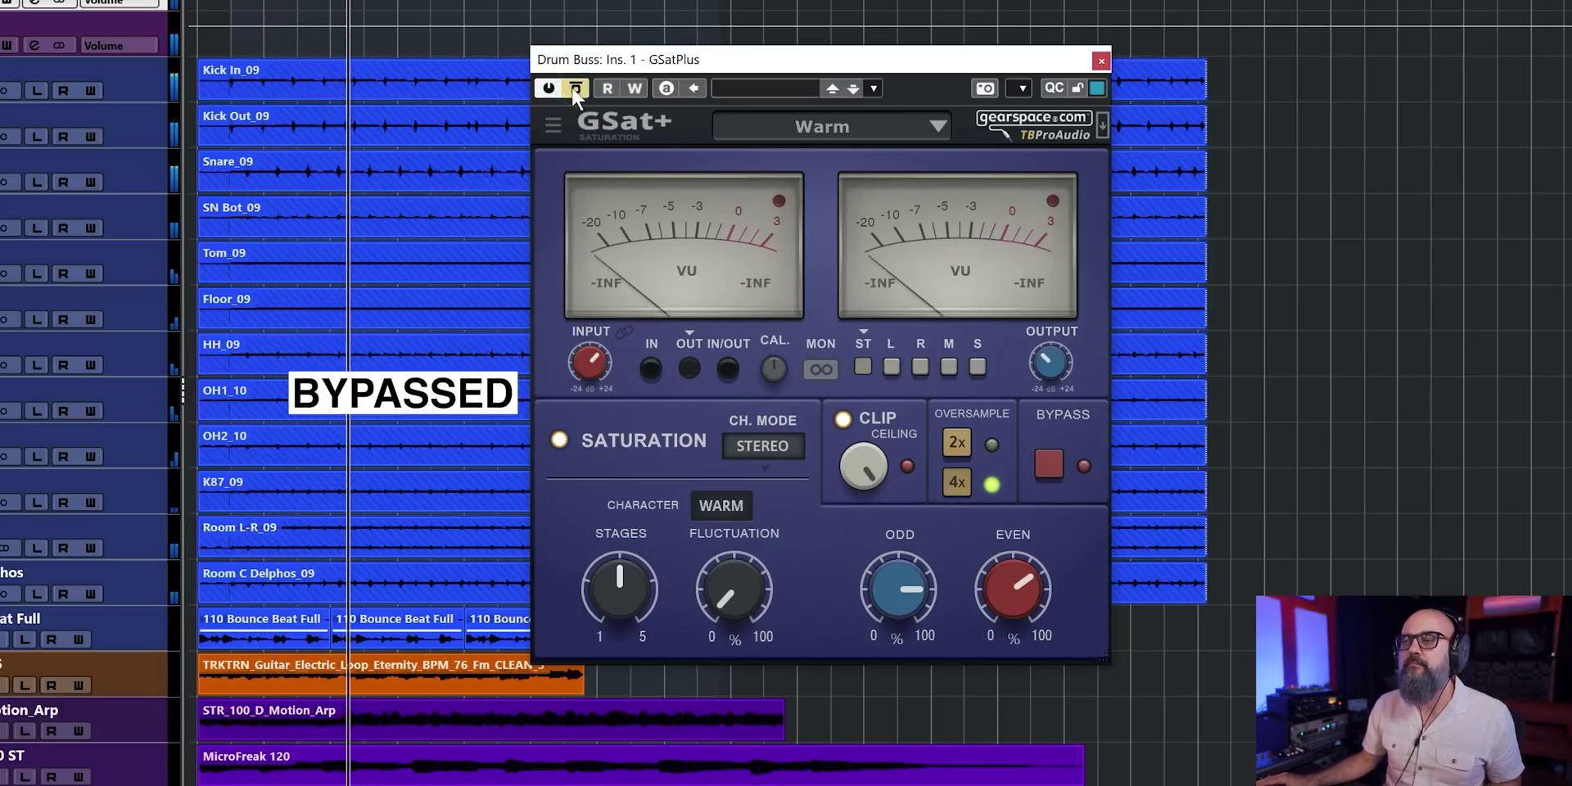
left_click(575, 88)
- Lower GSat+'s Odd and Even to 0, turn Even well up again, and compare the sound with GSat+ bypassed and active
mouse_move(898, 589)
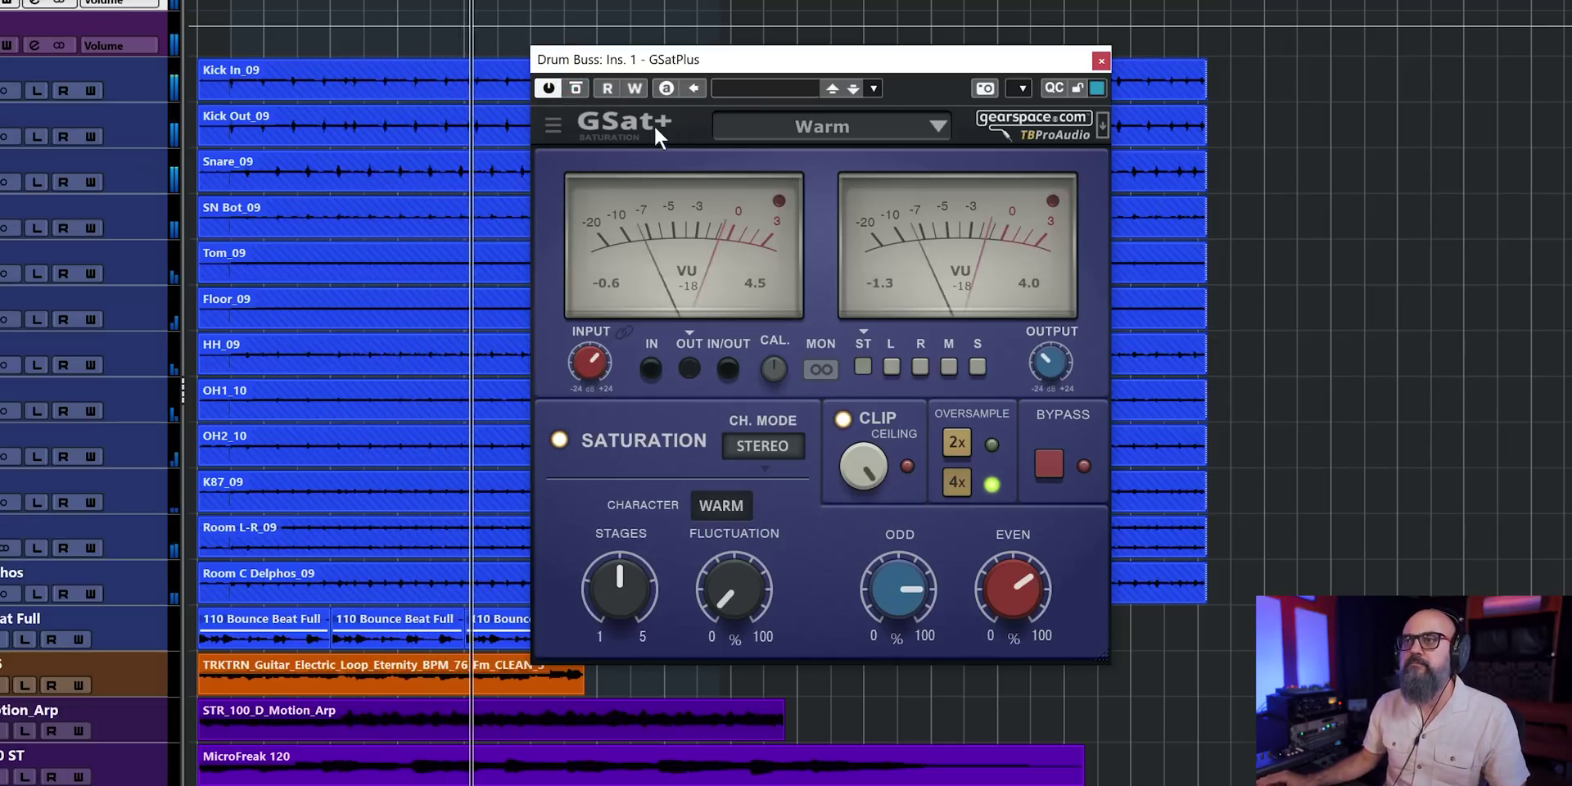
scroll(905, 596, "down", 10)
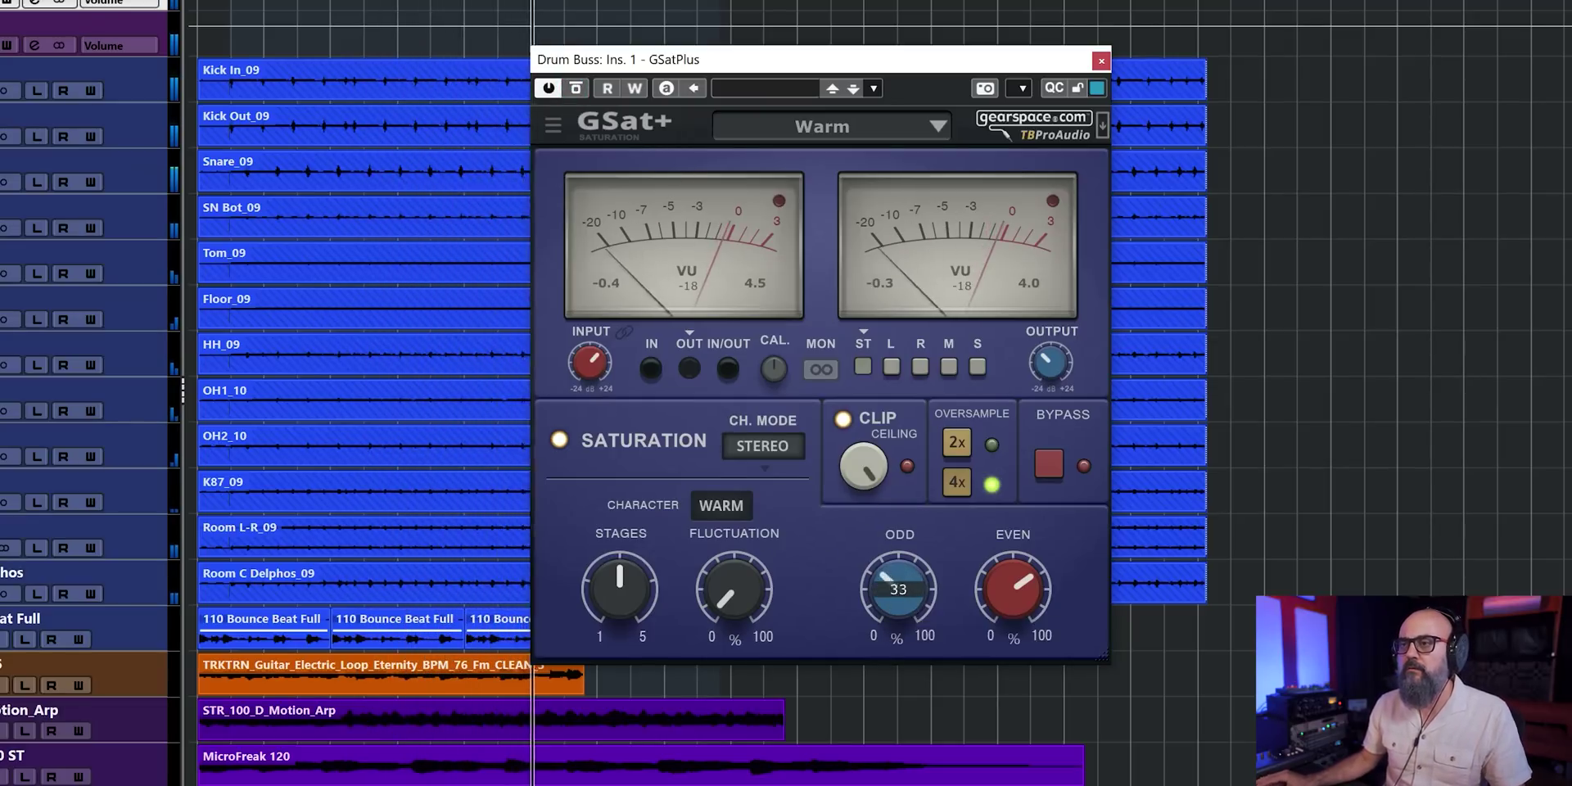
scroll(904, 596, "down", 3)
scroll(1023, 590, "down", 10)
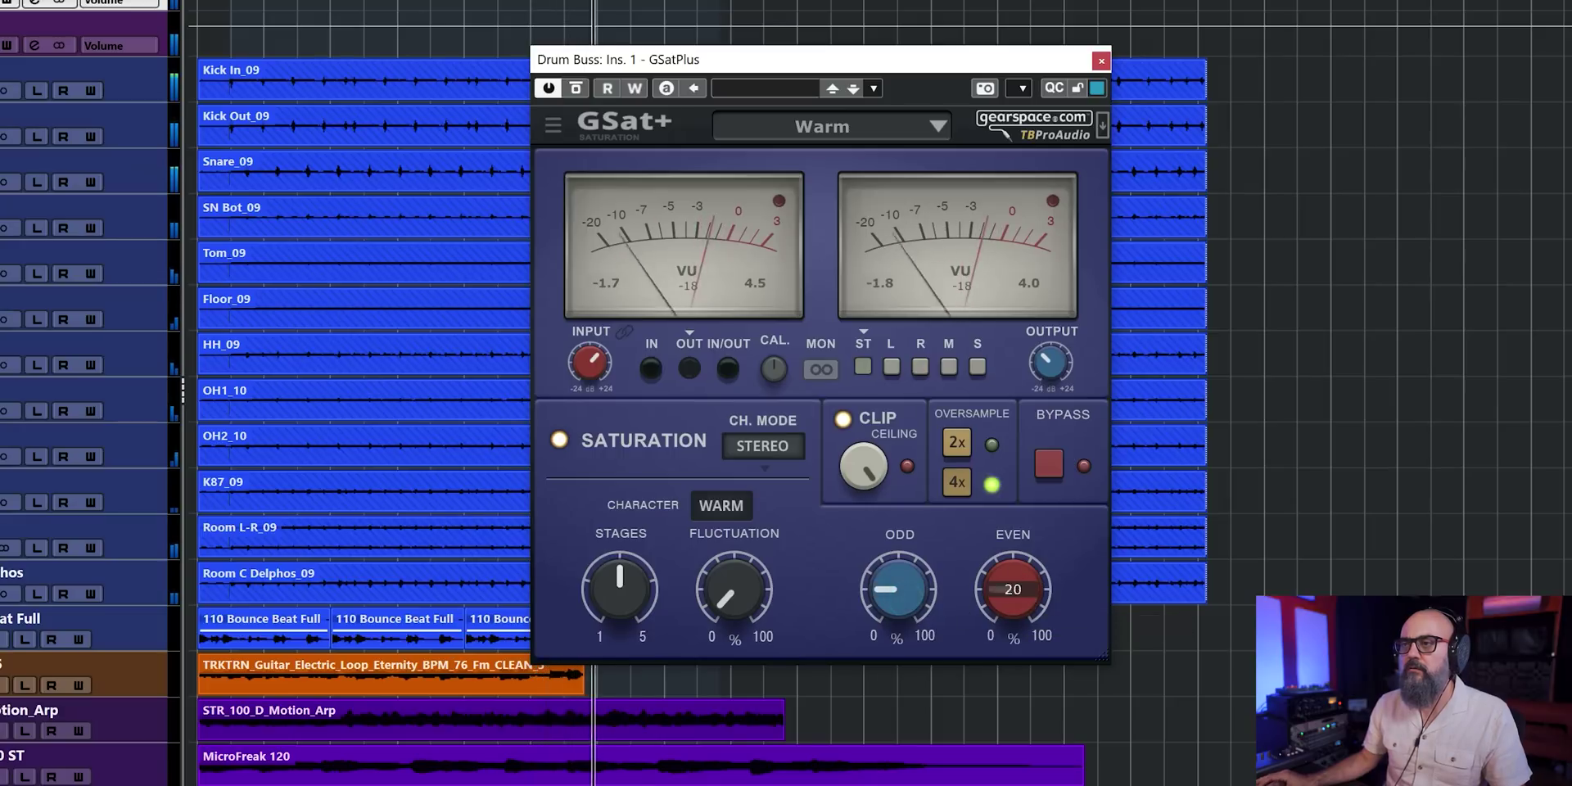
scroll(1015, 578, "up", 5)
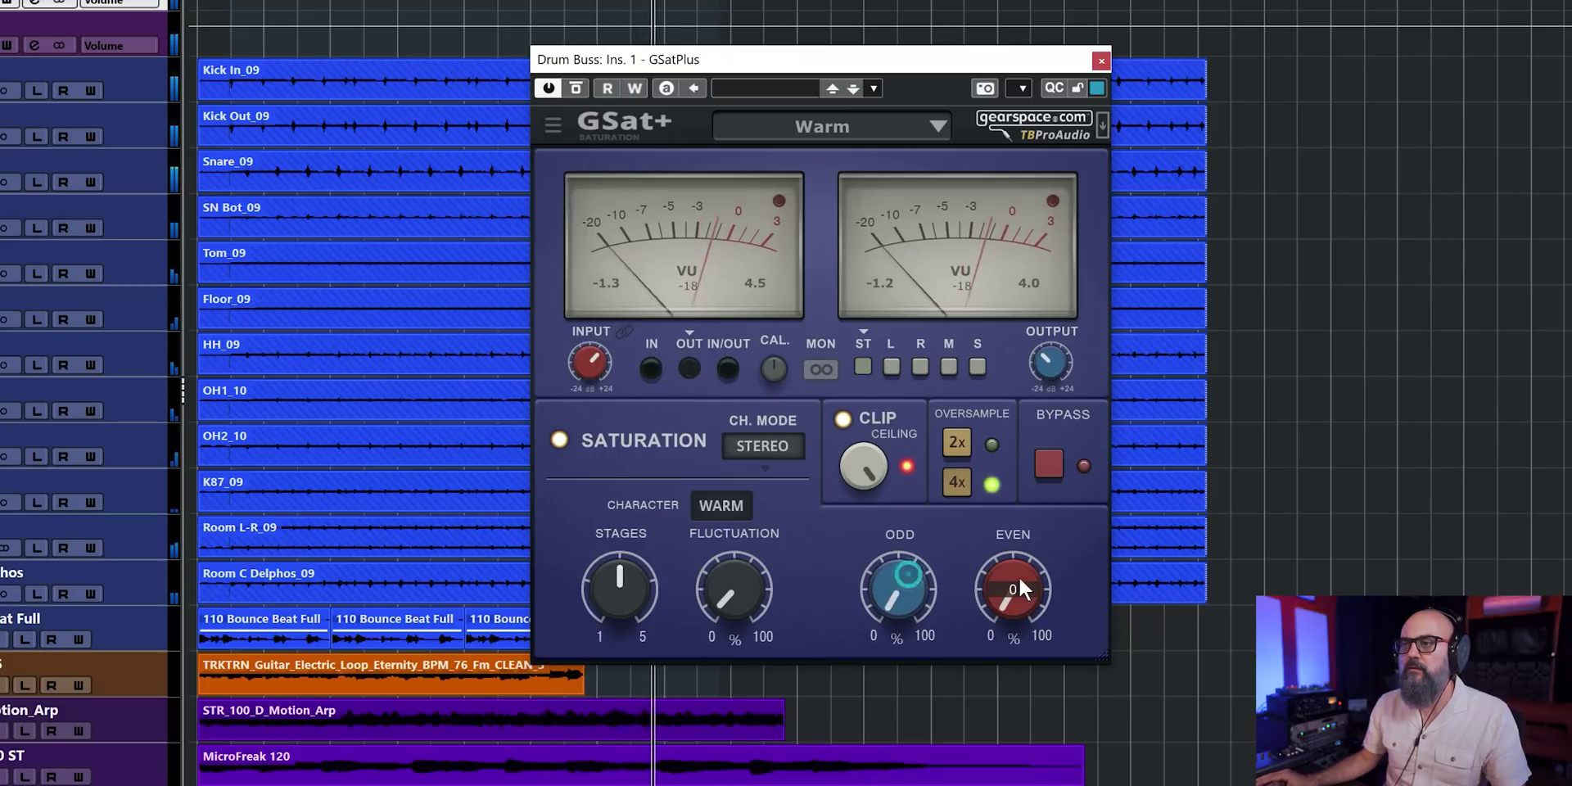
scroll(1018, 576, "up", 8)
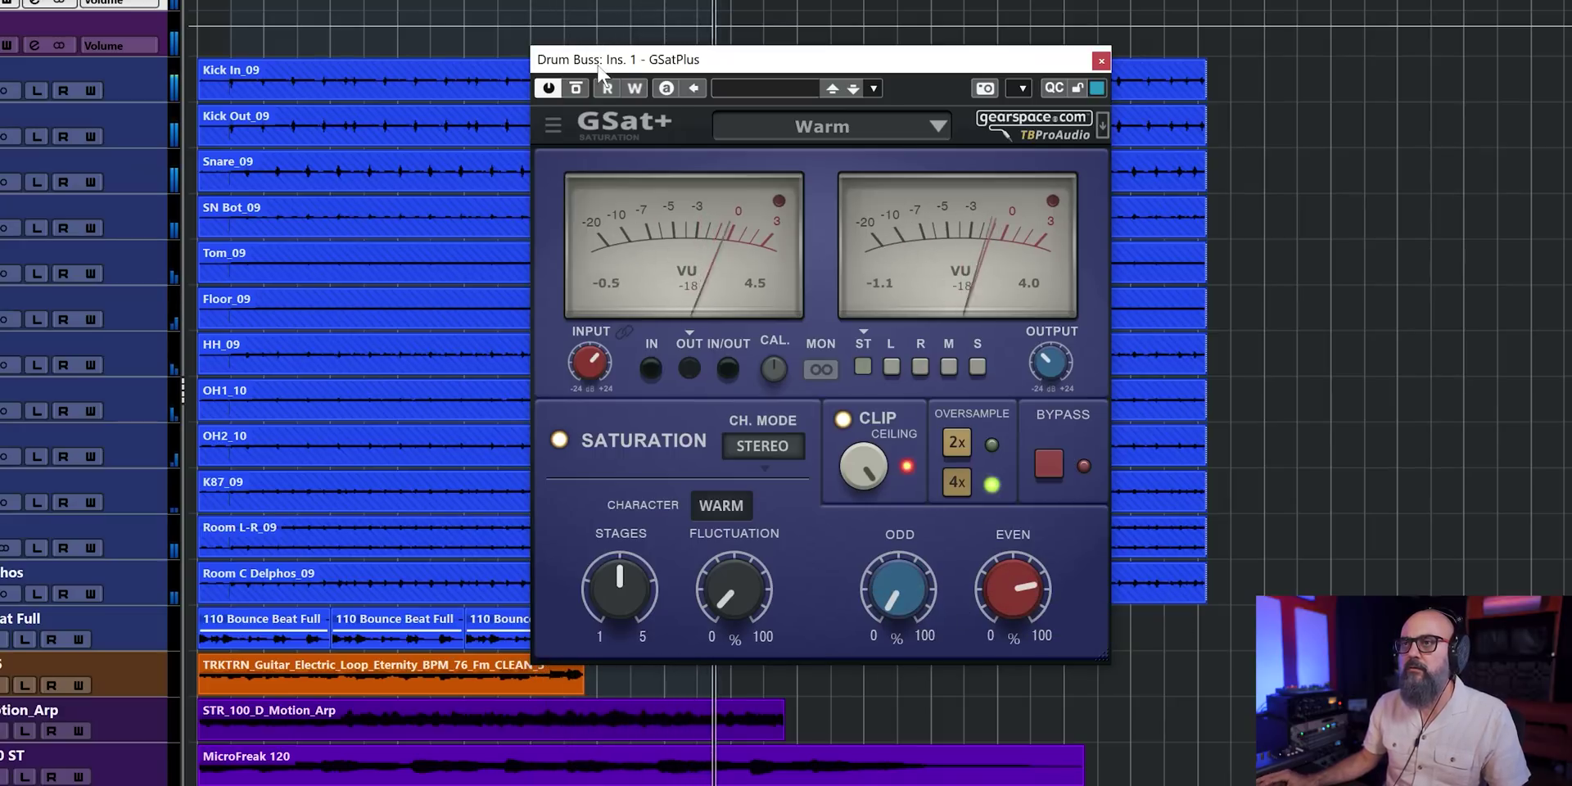
left_click(577, 88)
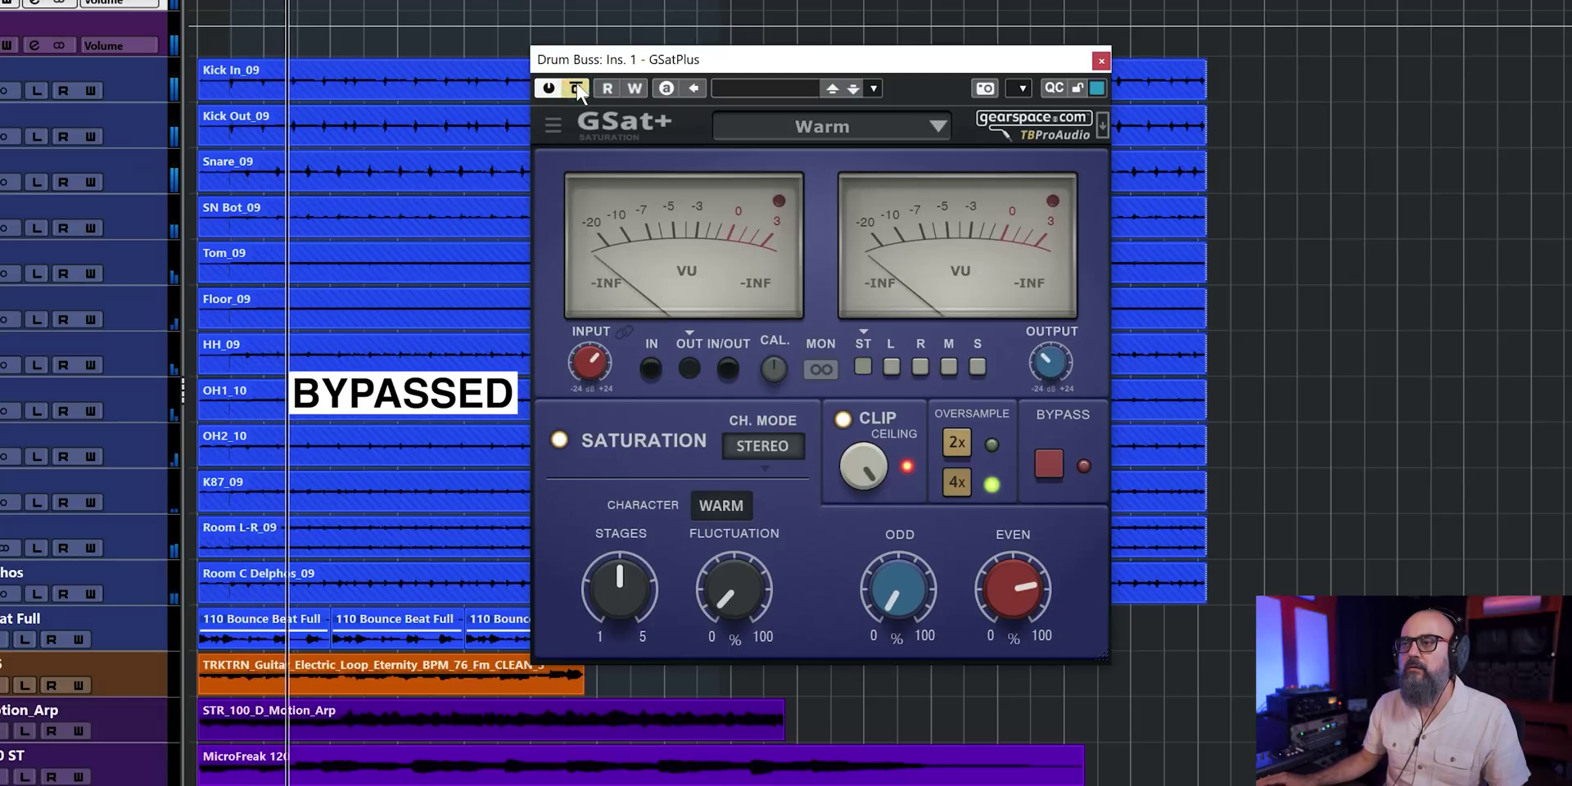
left_click(577, 88)
- Raise GSat+'s Input, rebalance Odd and Even with Even at 39, set Output to -7.1, and compare against bypass
scroll(896, 582, "up", 3)
scroll(999, 597, "down", 2)
scroll(886, 588, "up", 3)
scroll(1033, 573, "down", 6)
mouse_move(1060, 375)
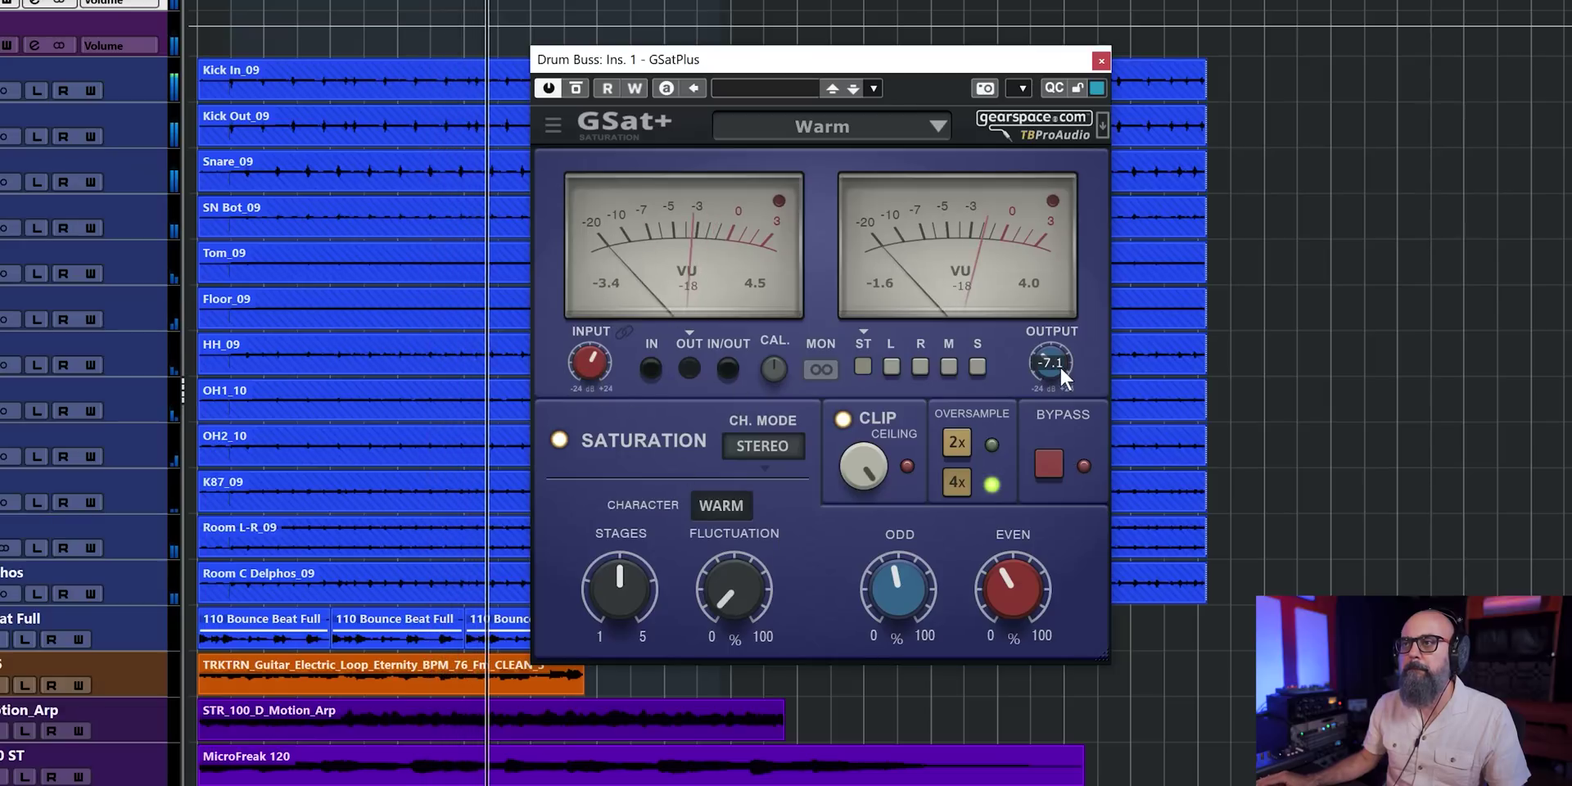
left_click(576, 89)
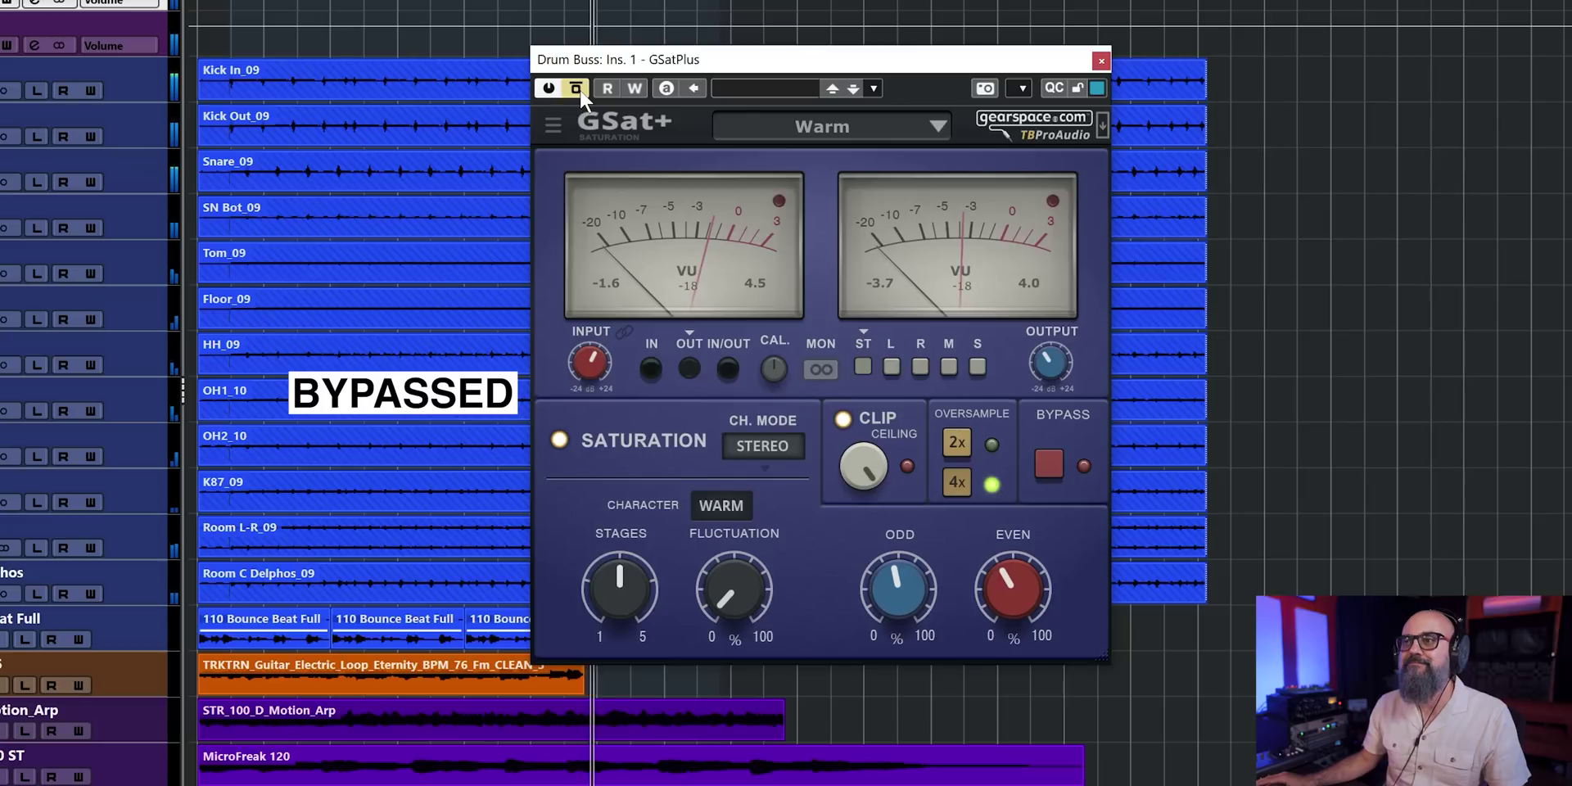
left_click(576, 89)
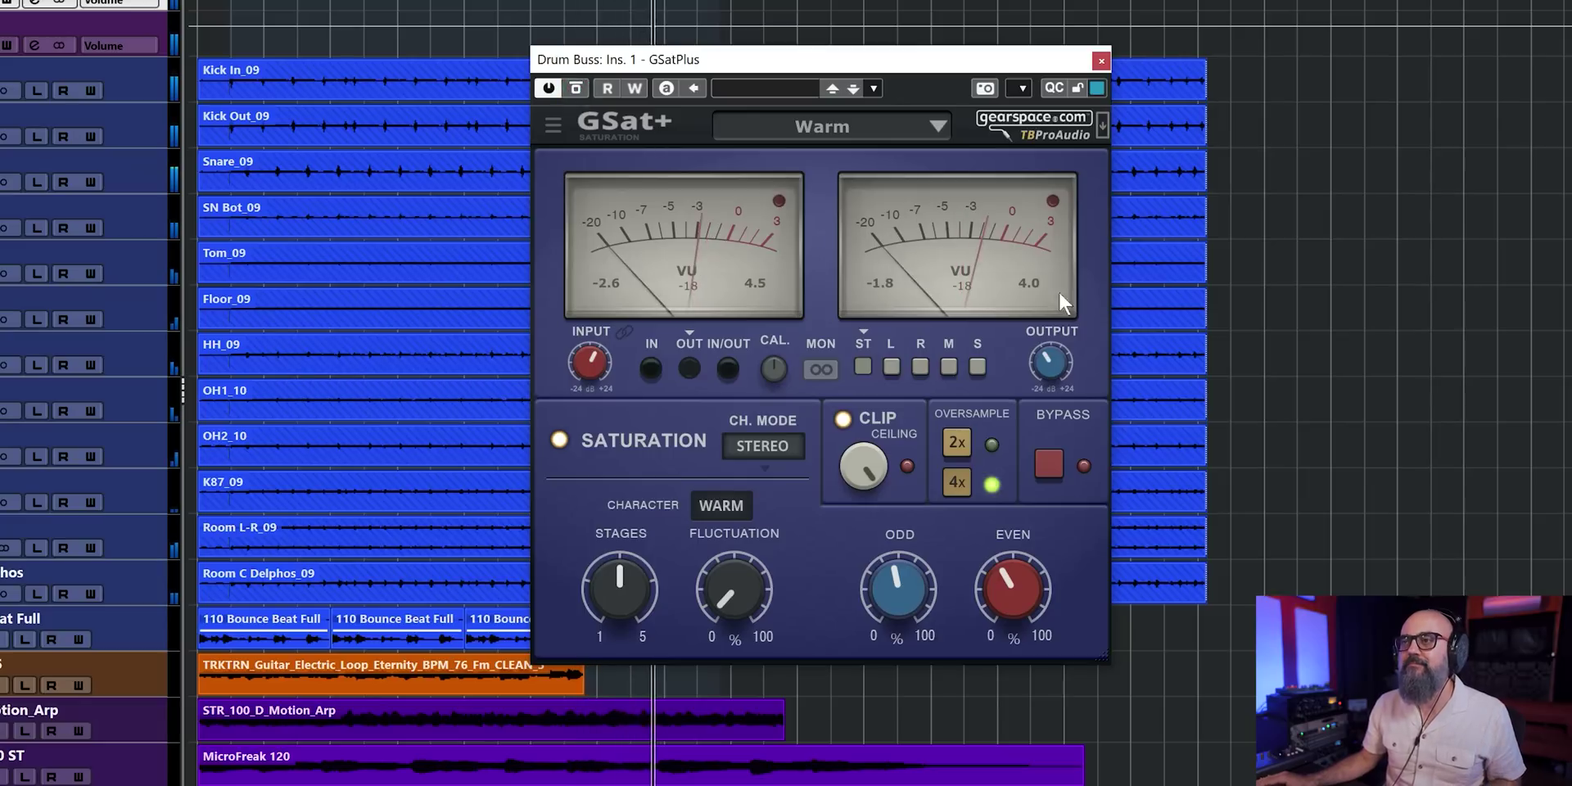
- Open Gearspace's GSat+ announcement page from the plug-in's logo and look through it
mouse_move(1034, 574)
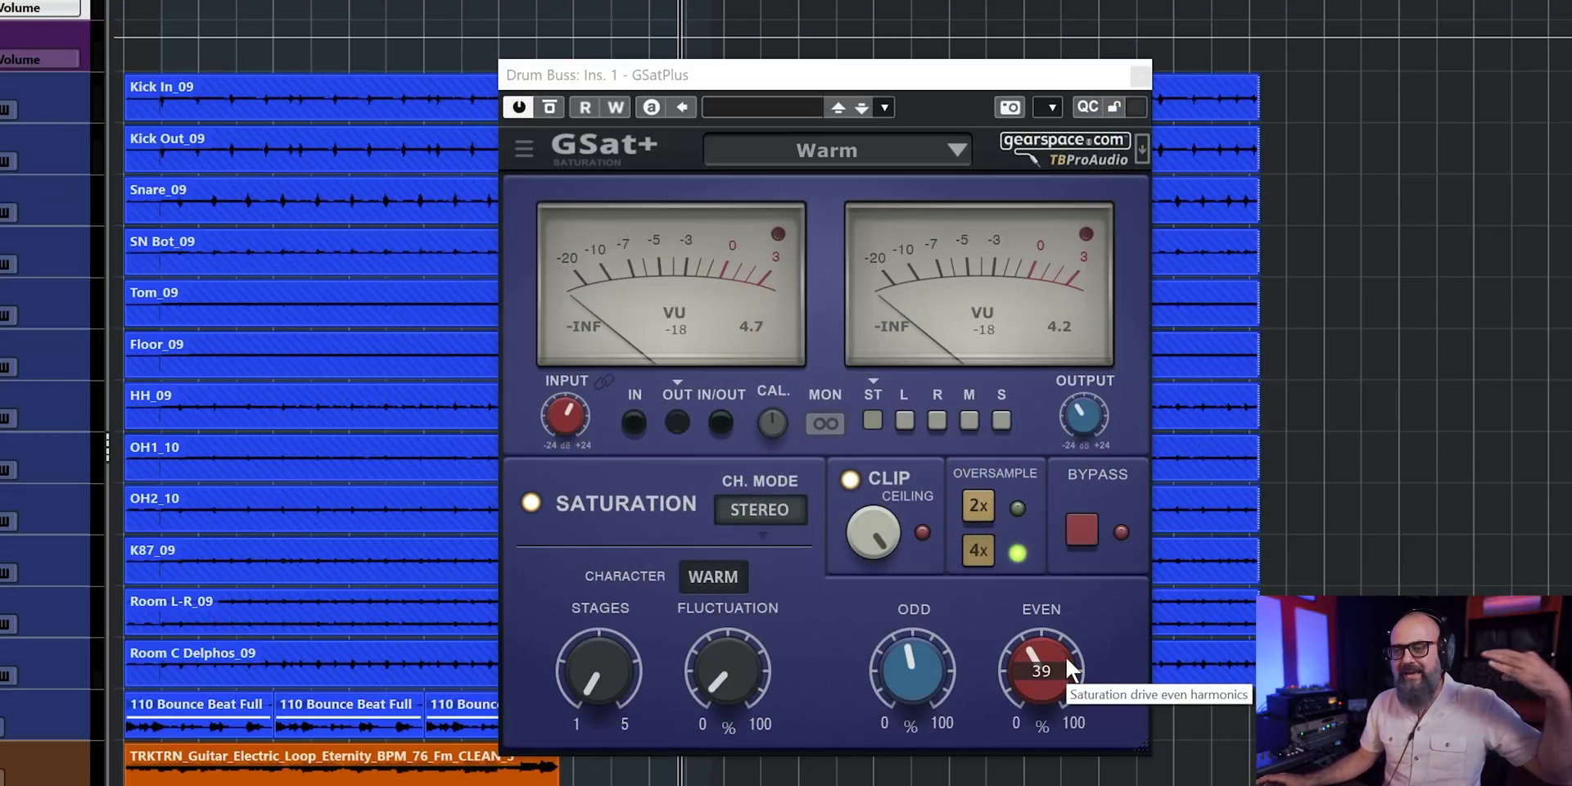
left_click(1027, 145)
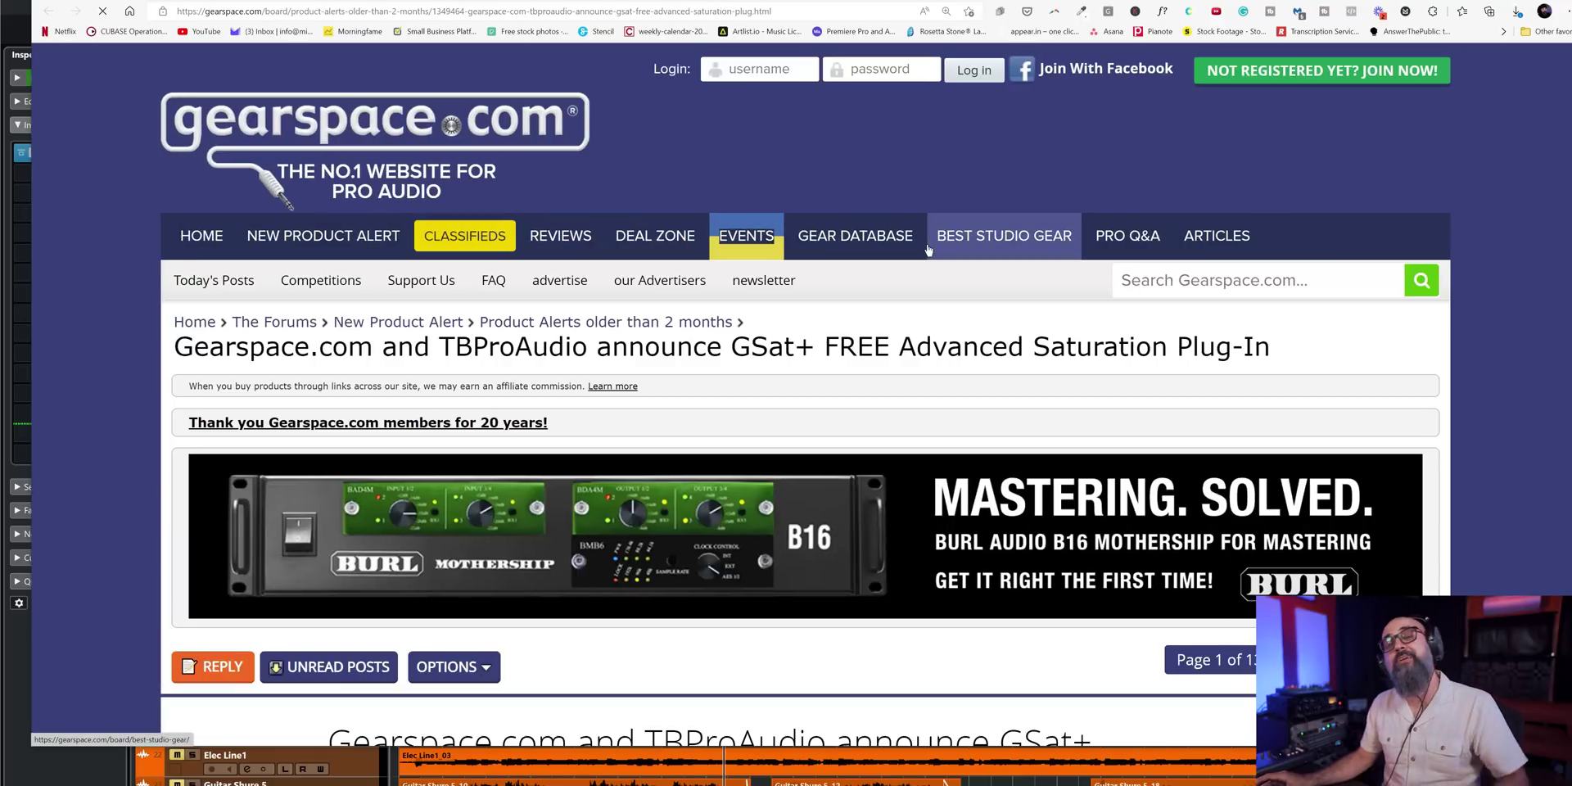
scroll(982, 262, "down", 7)
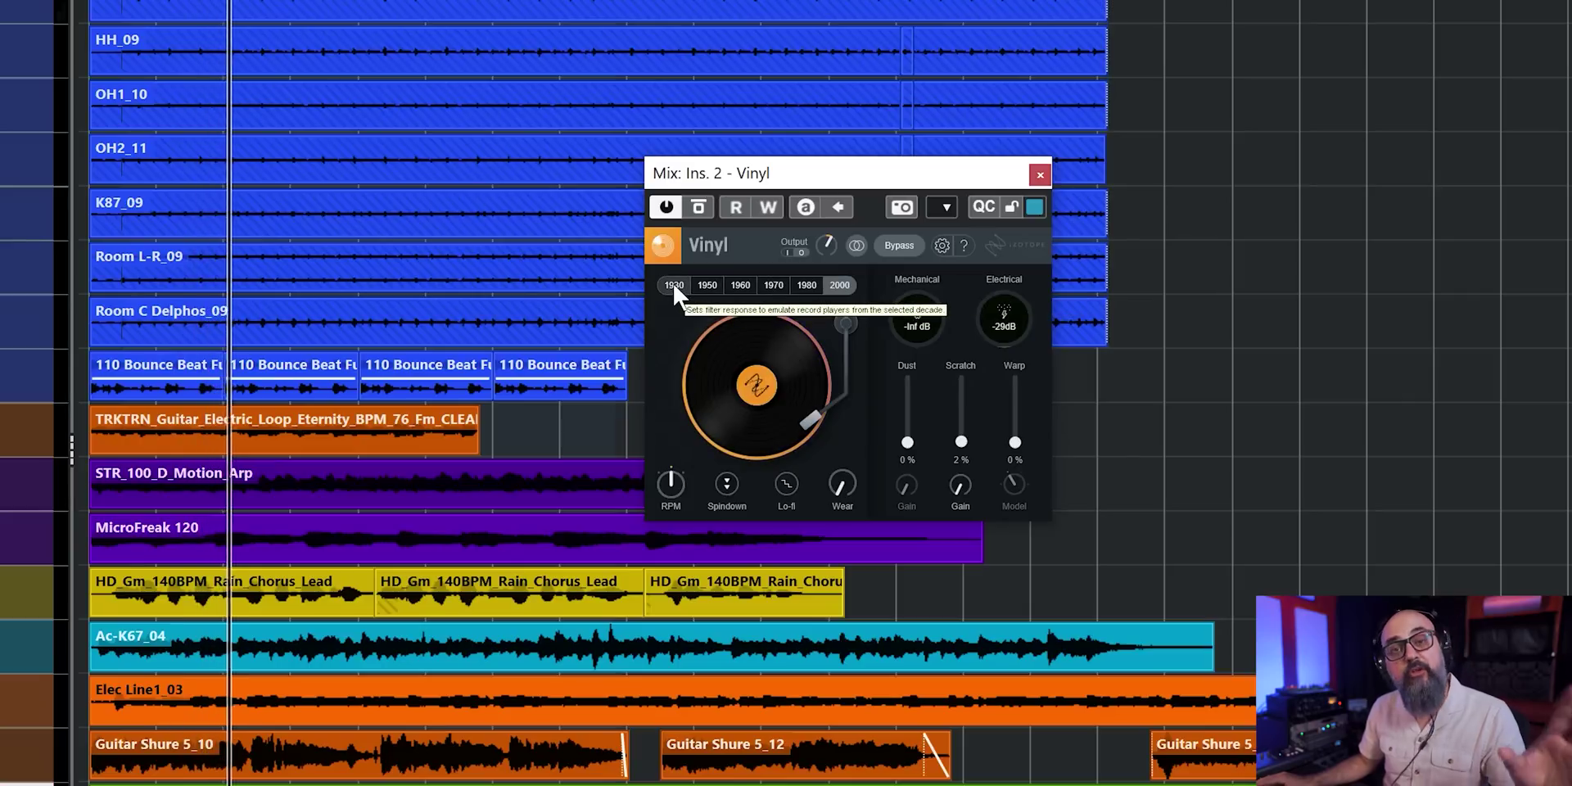
- Audition Vinyl's 1970, 1960, 1950 and 1930 record-player decades on the Mix channel, and settle on 1960
left_click(774, 283)
left_click(741, 285)
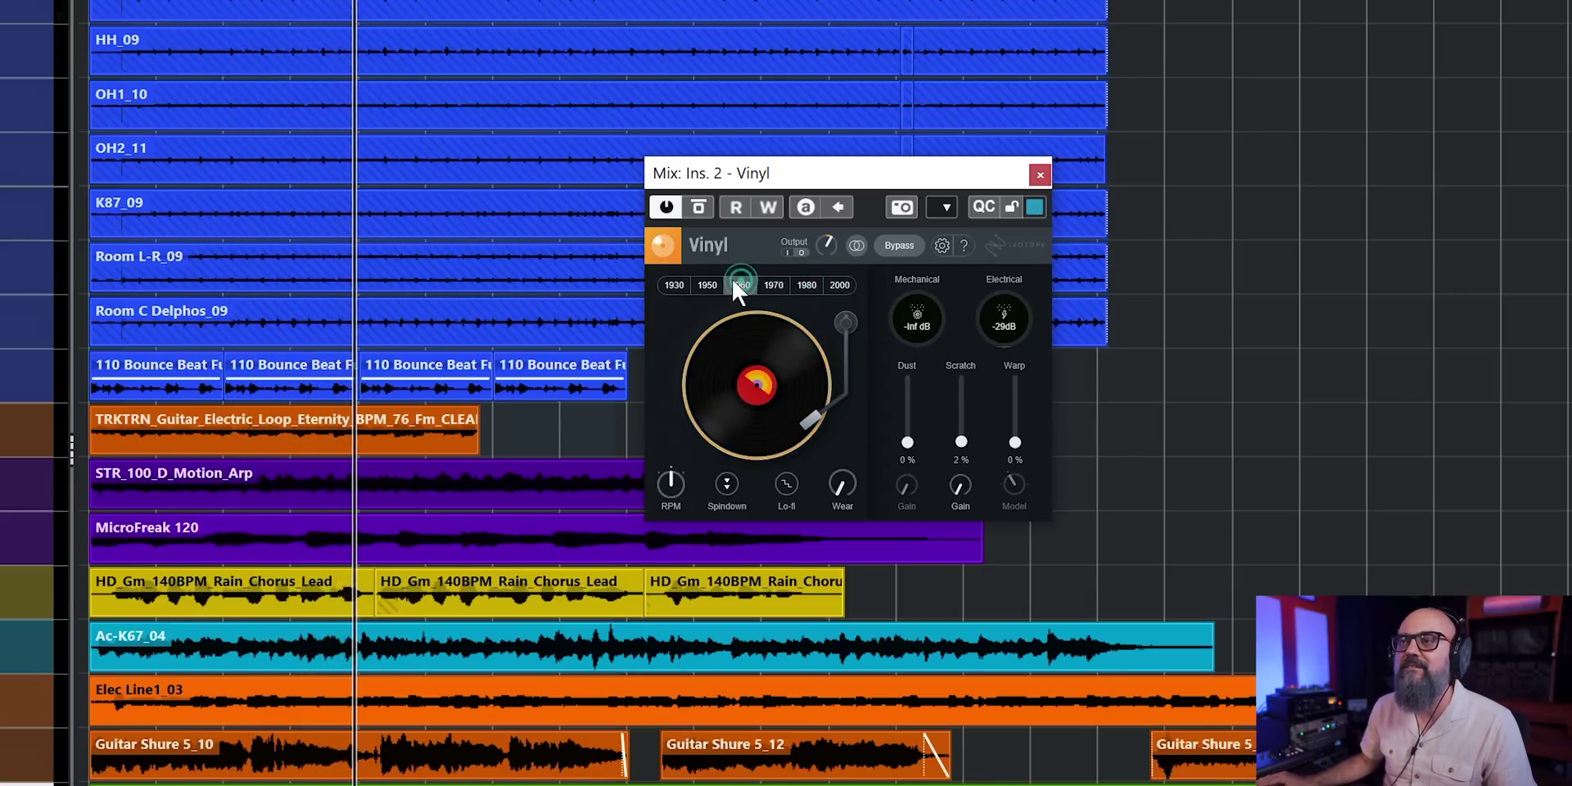
left_click(709, 285)
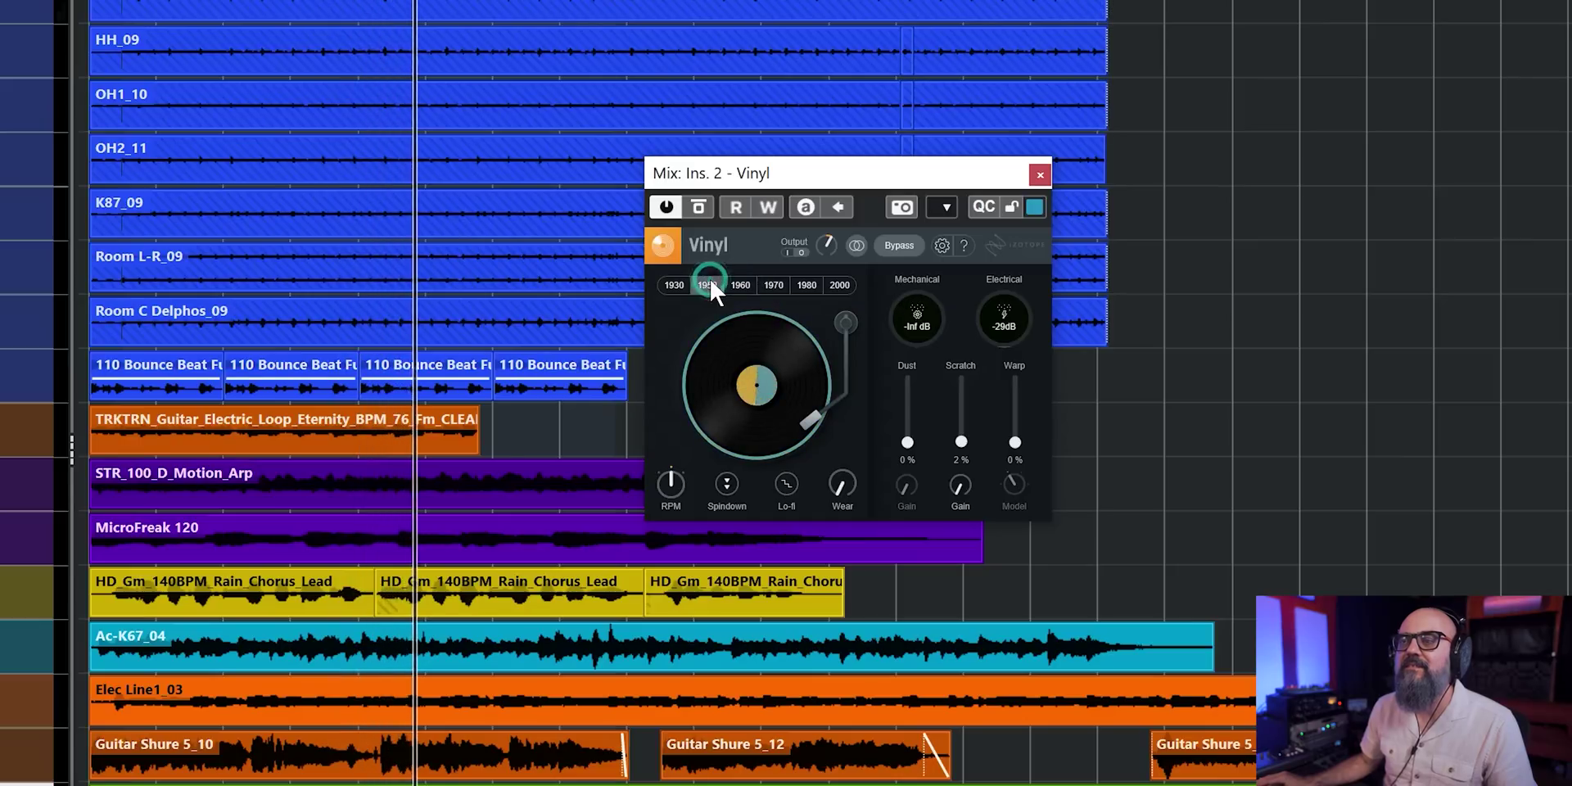
left_click(678, 284)
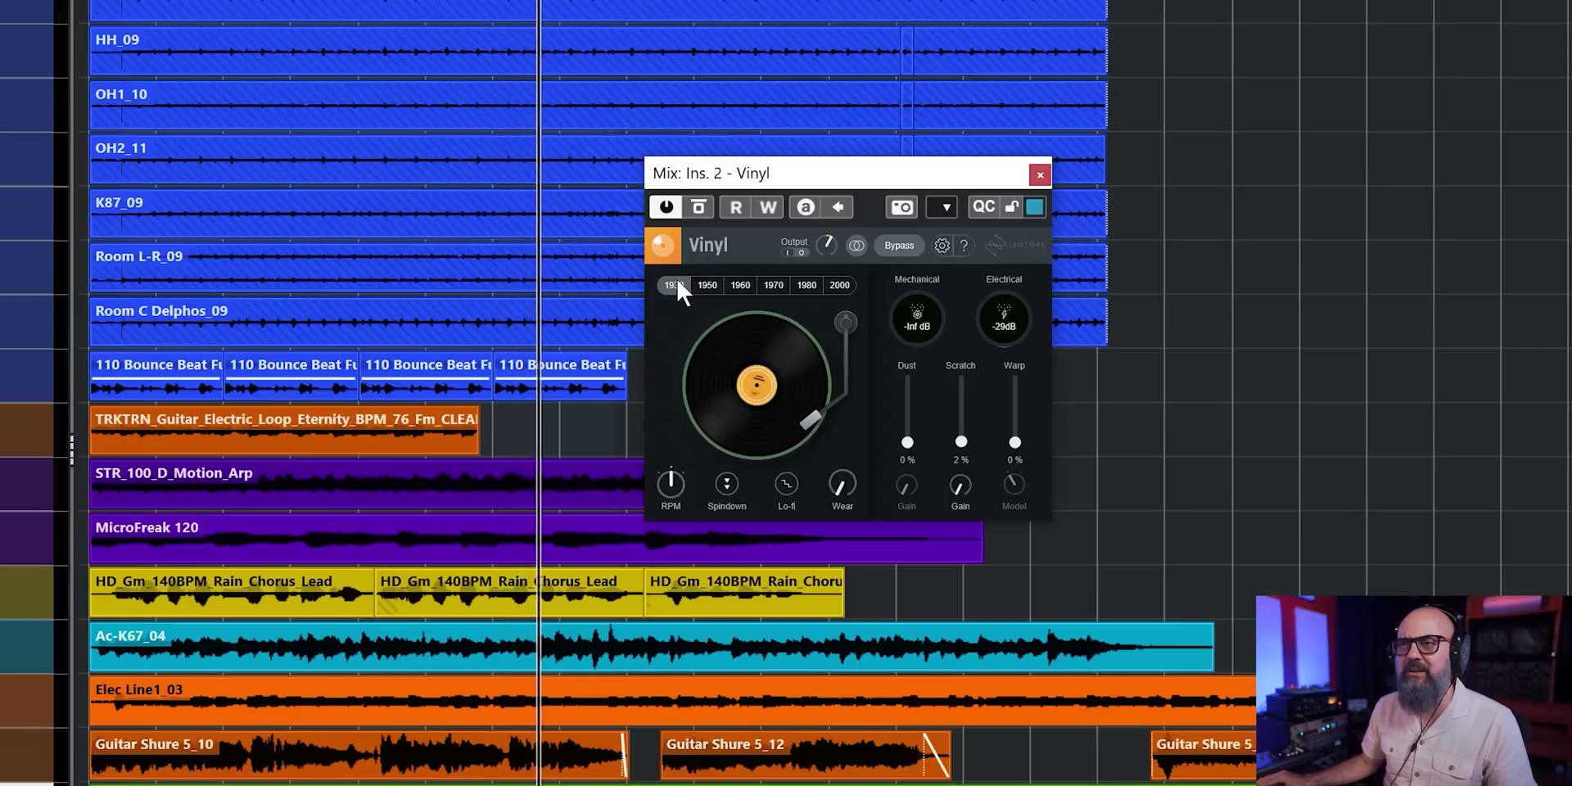
left_click(707, 285)
left_click(734, 285)
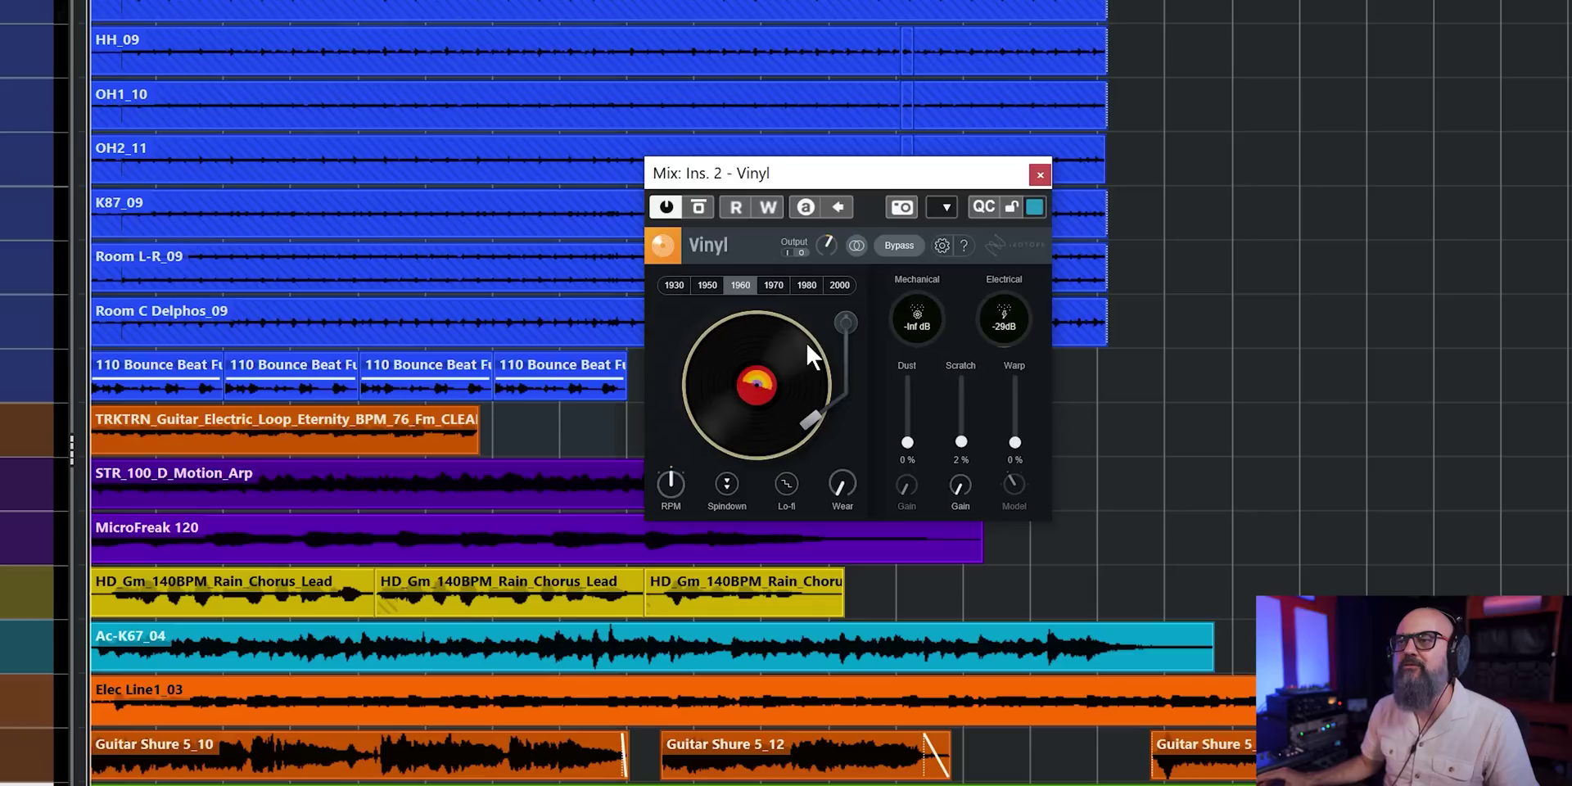
- Sweep Vinyl's RPM up and down during playback and bring it back to its centre position
mouse_move(675, 478)
left_click_drag(670, 465, 701, 409)
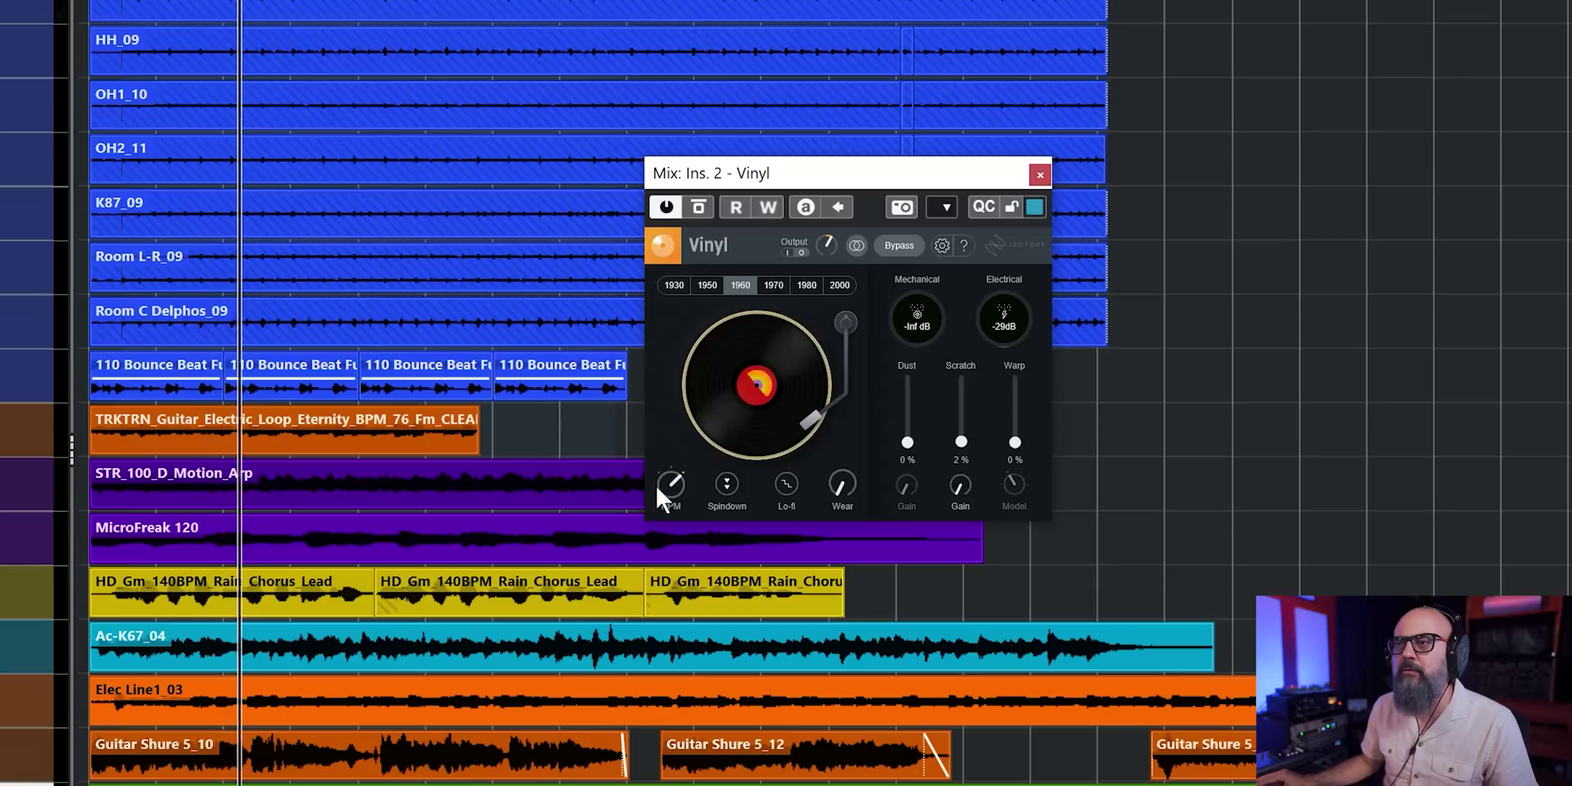
left_click_drag(663, 493, 655, 659)
left_click_drag(659, 534, 681, 433)
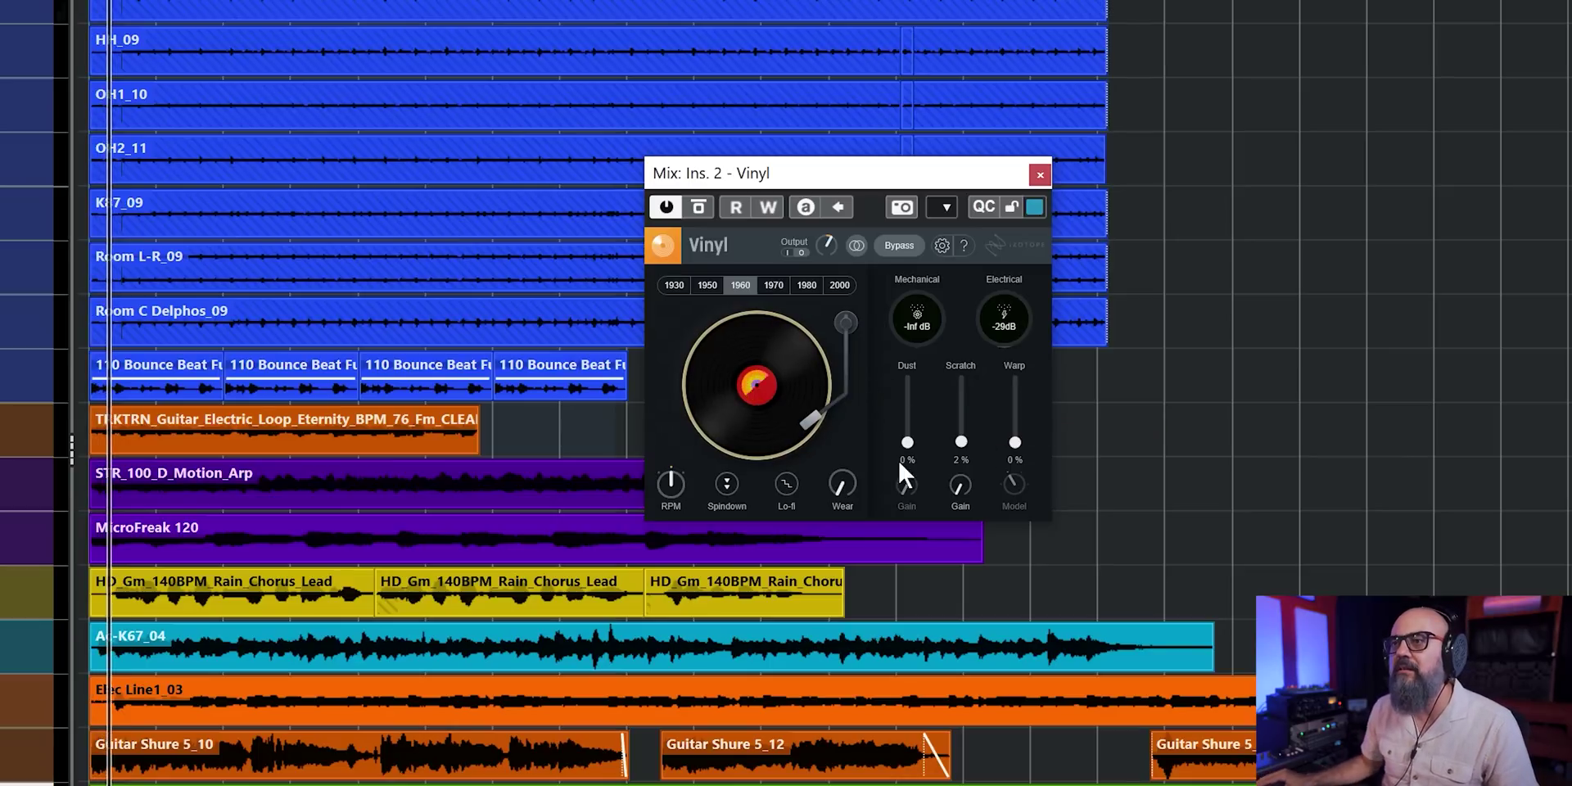
- Bring up Vinyl's Dust noise, raising its Gain to about 14 dB and setting the Dust amount to 68%
left_click_drag(905, 442, 901, 401)
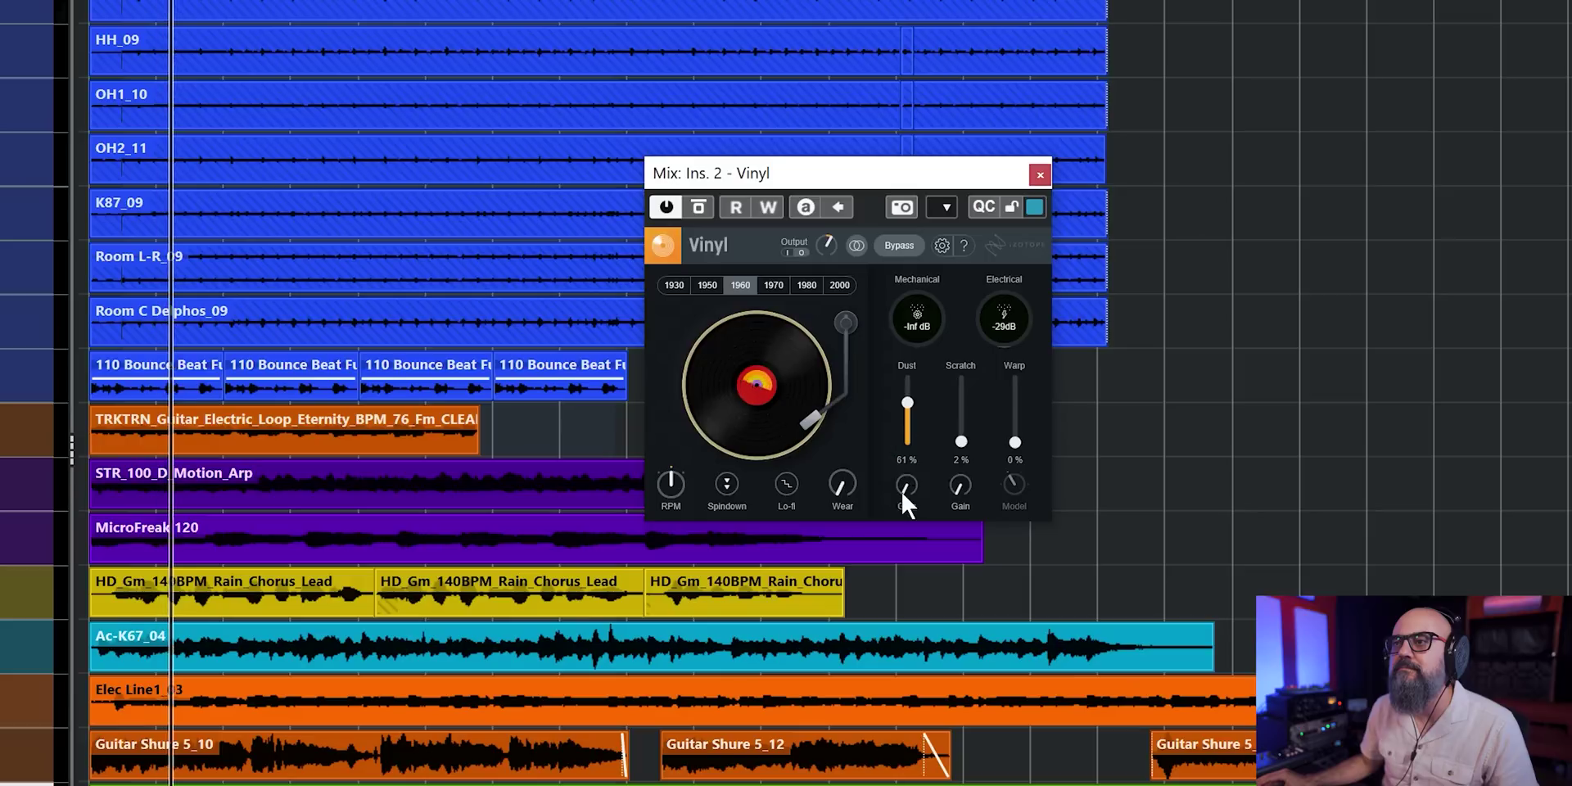
left_click_drag(901, 394, 907, 382)
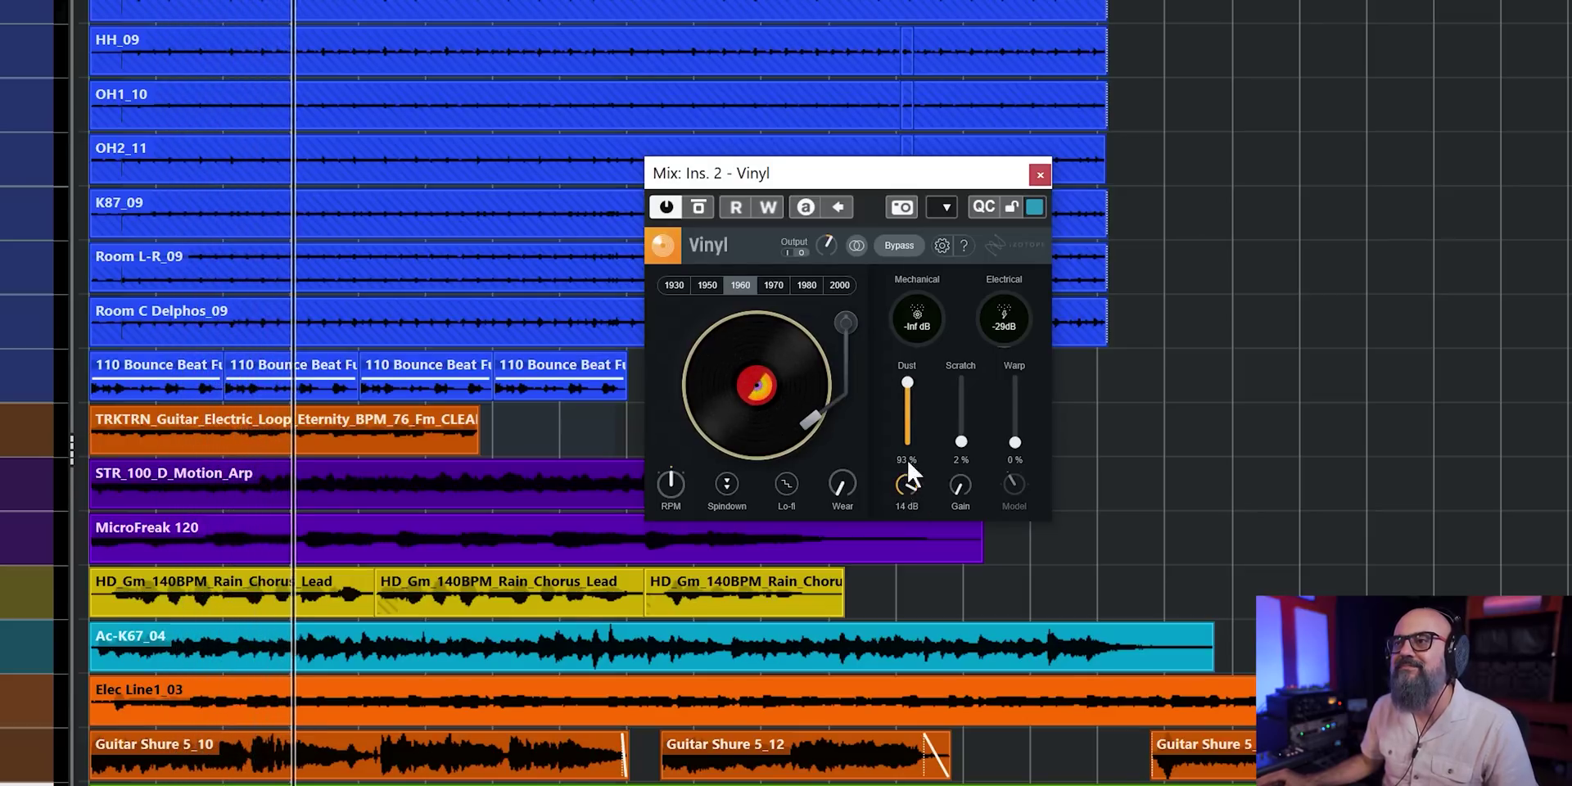
left_click_drag(905, 383, 907, 399)
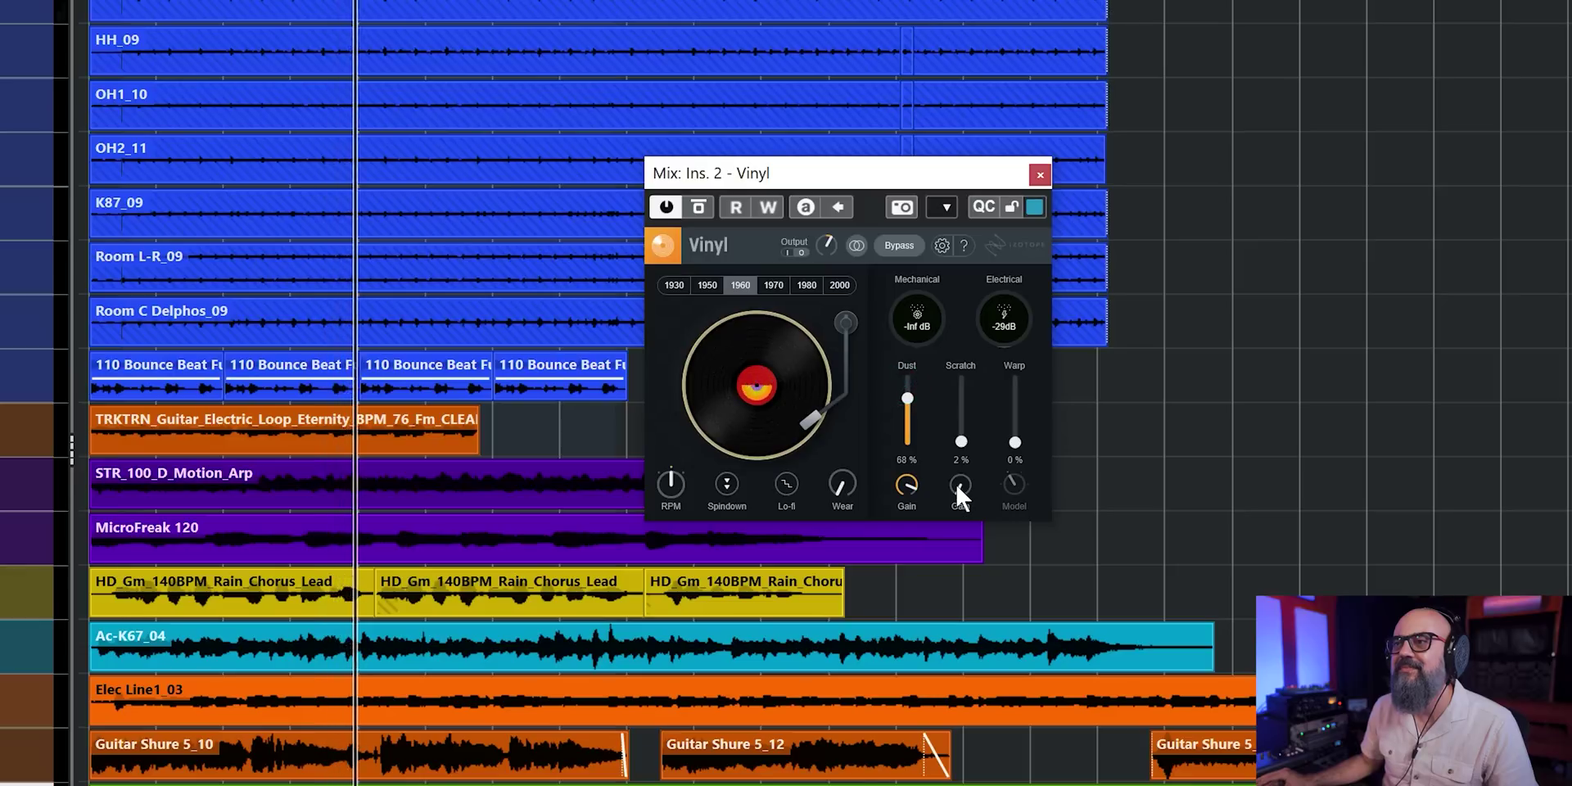
- Try Vinyl's Scratch at about 39% with more gain, return it to 0%, and set Warp to 24%
left_click_drag(961, 441, 961, 432)
scroll(963, 434, "up", 5)
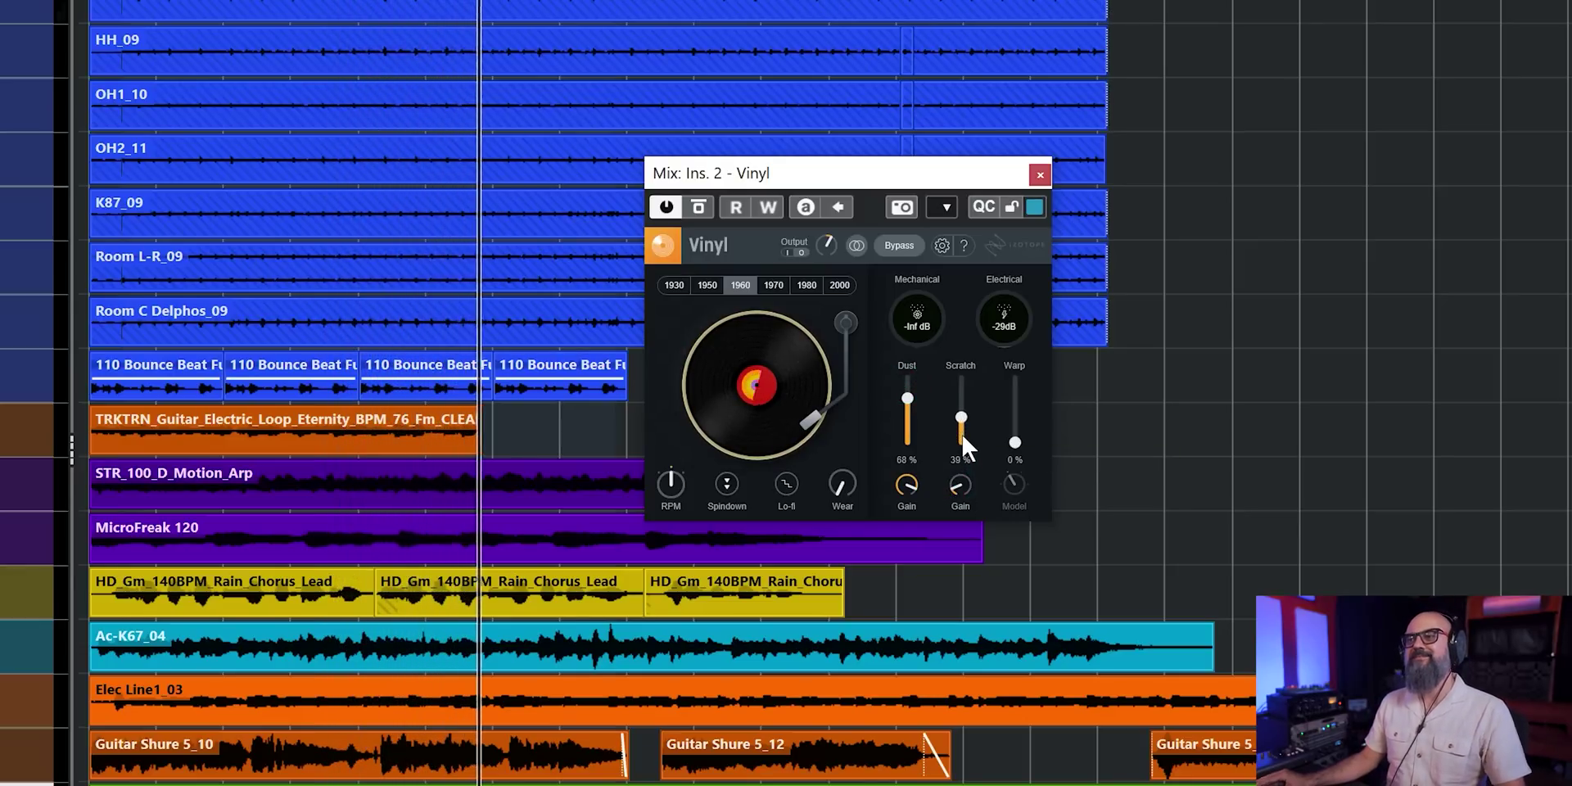
scroll(963, 437, "down", 8)
scroll(1016, 442, "up", 1)
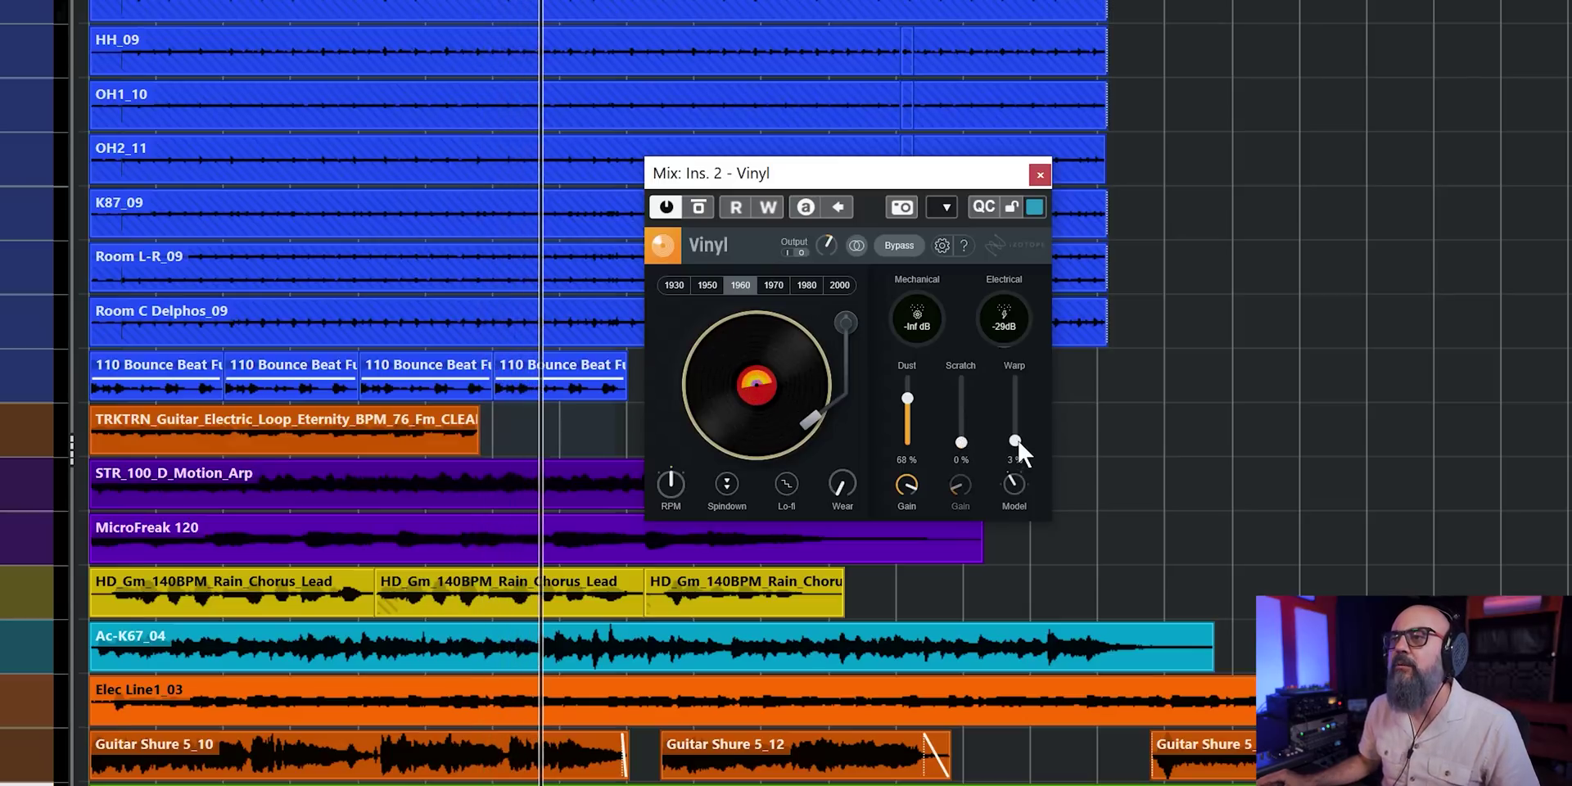
scroll(1016, 437, "up", 4)
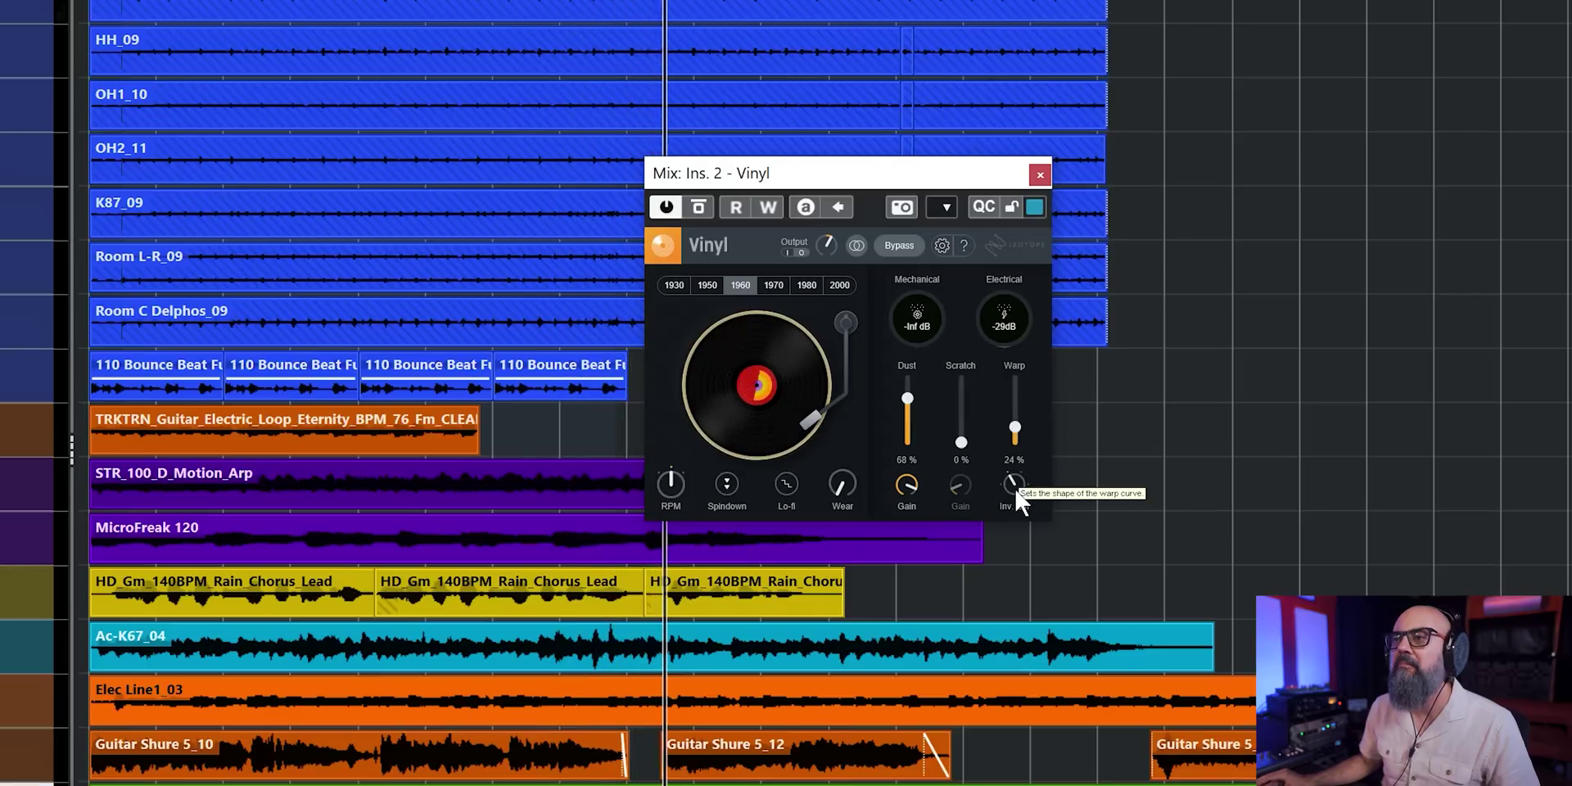
- Compare the mix with Vinyl's Lo-fi effect switched on and off several times, leaving it off
left_click(787, 483)
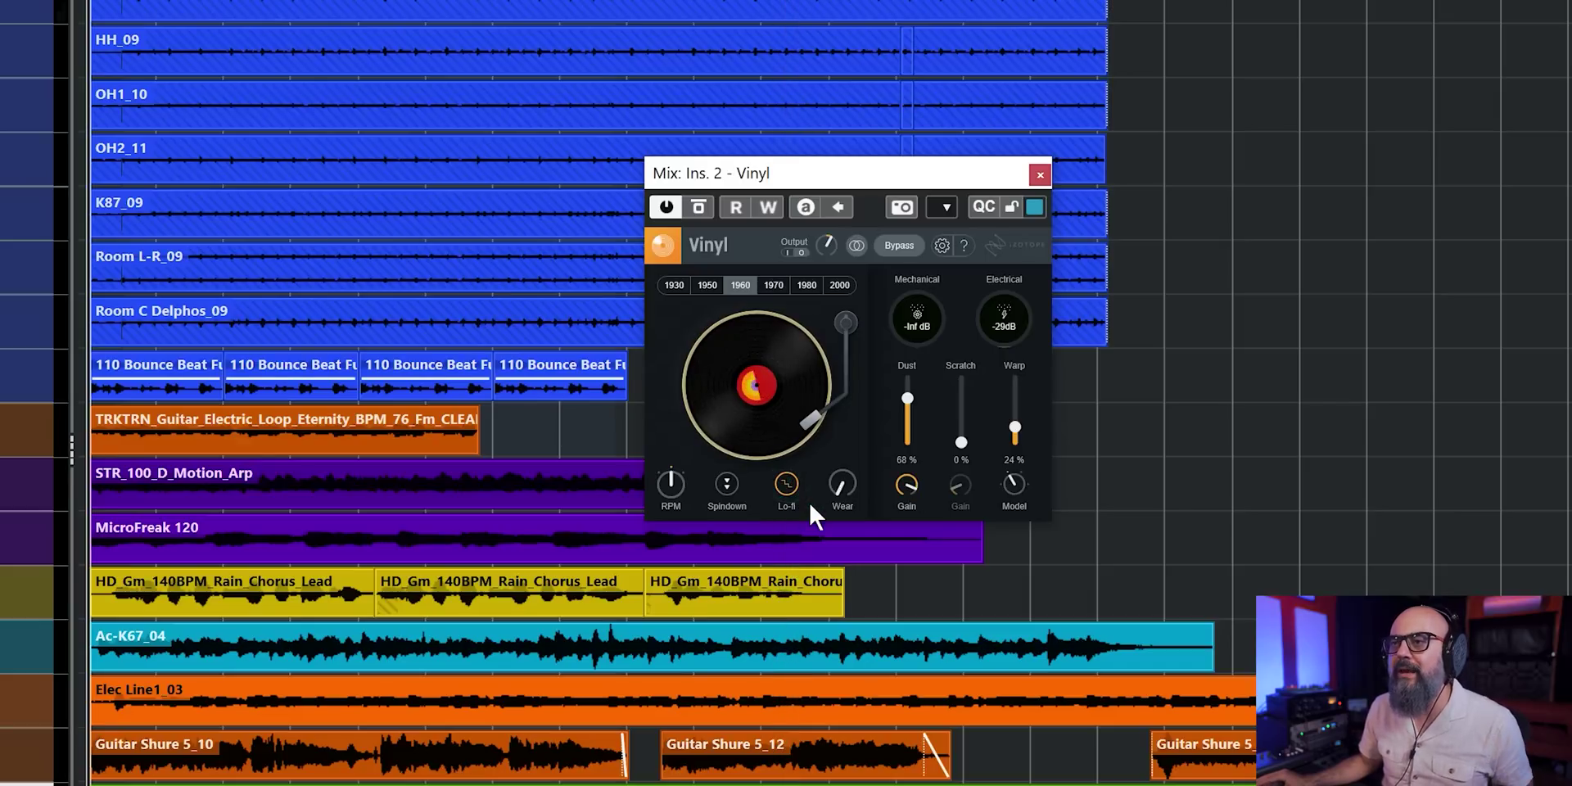
left_click(785, 483)
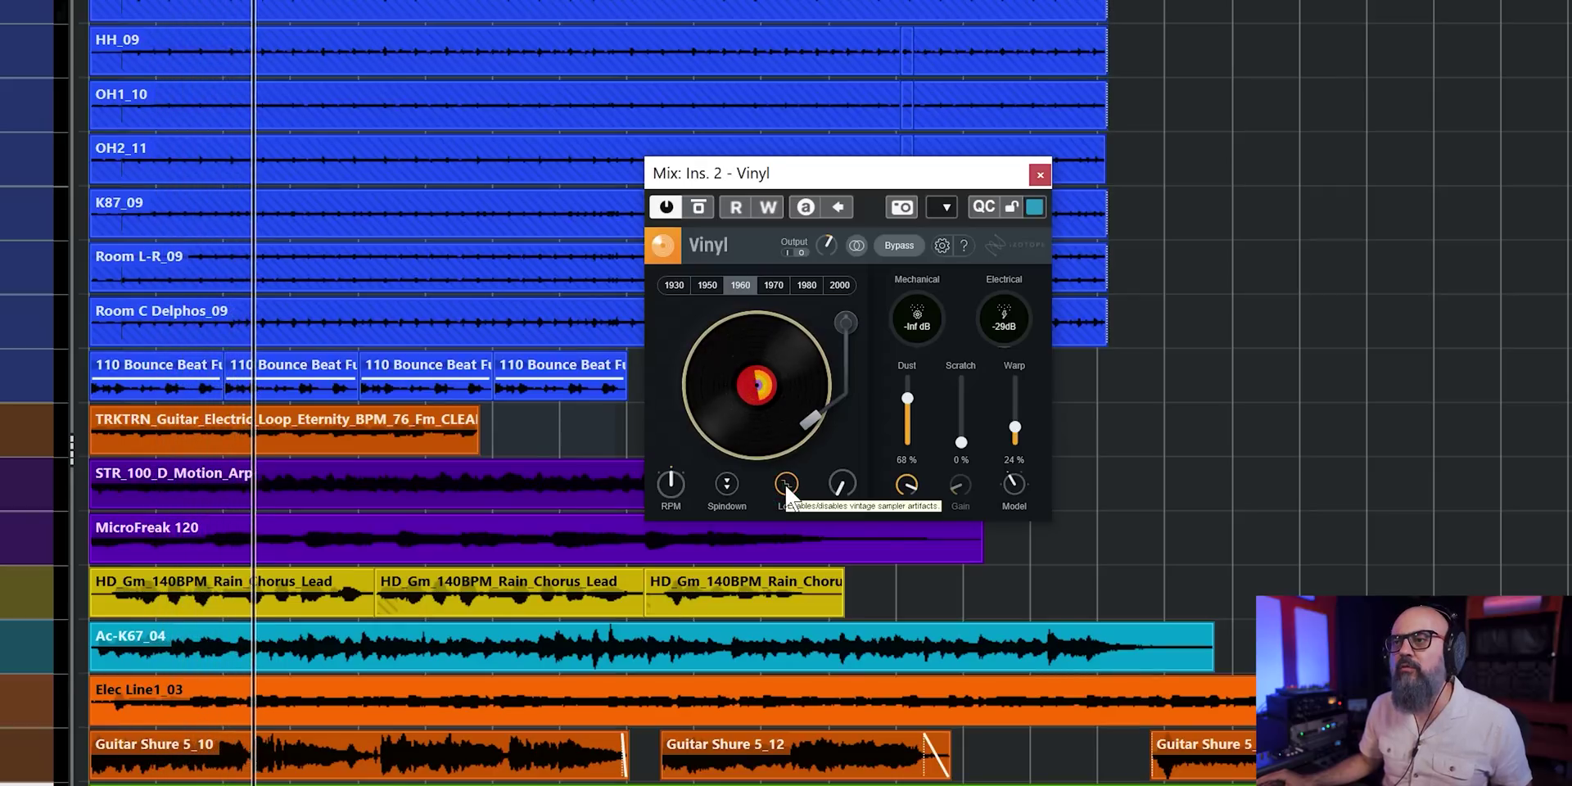
left_click(785, 483)
left_click(784, 483)
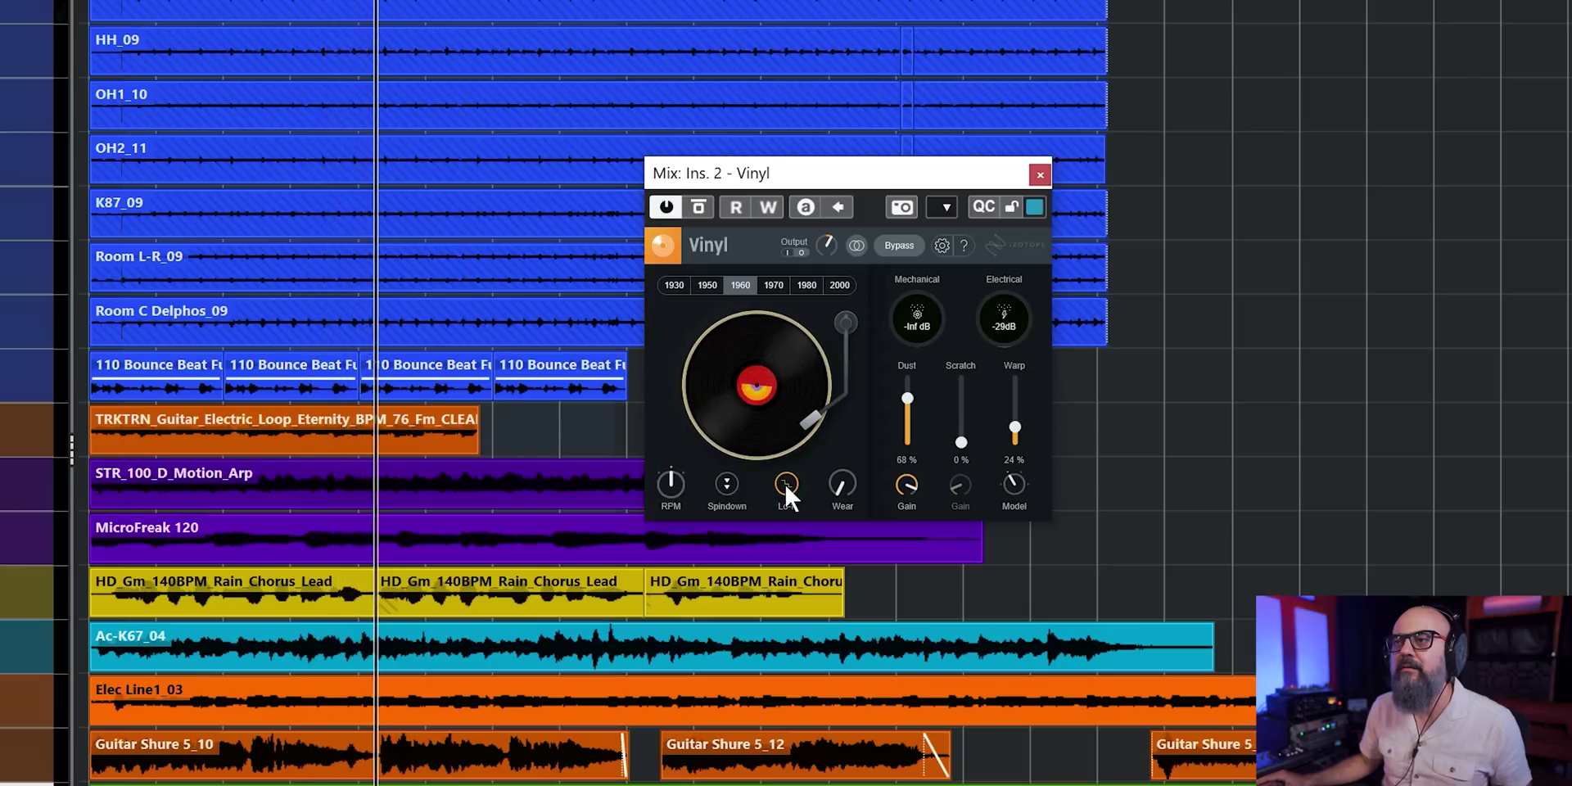
left_click(784, 483)
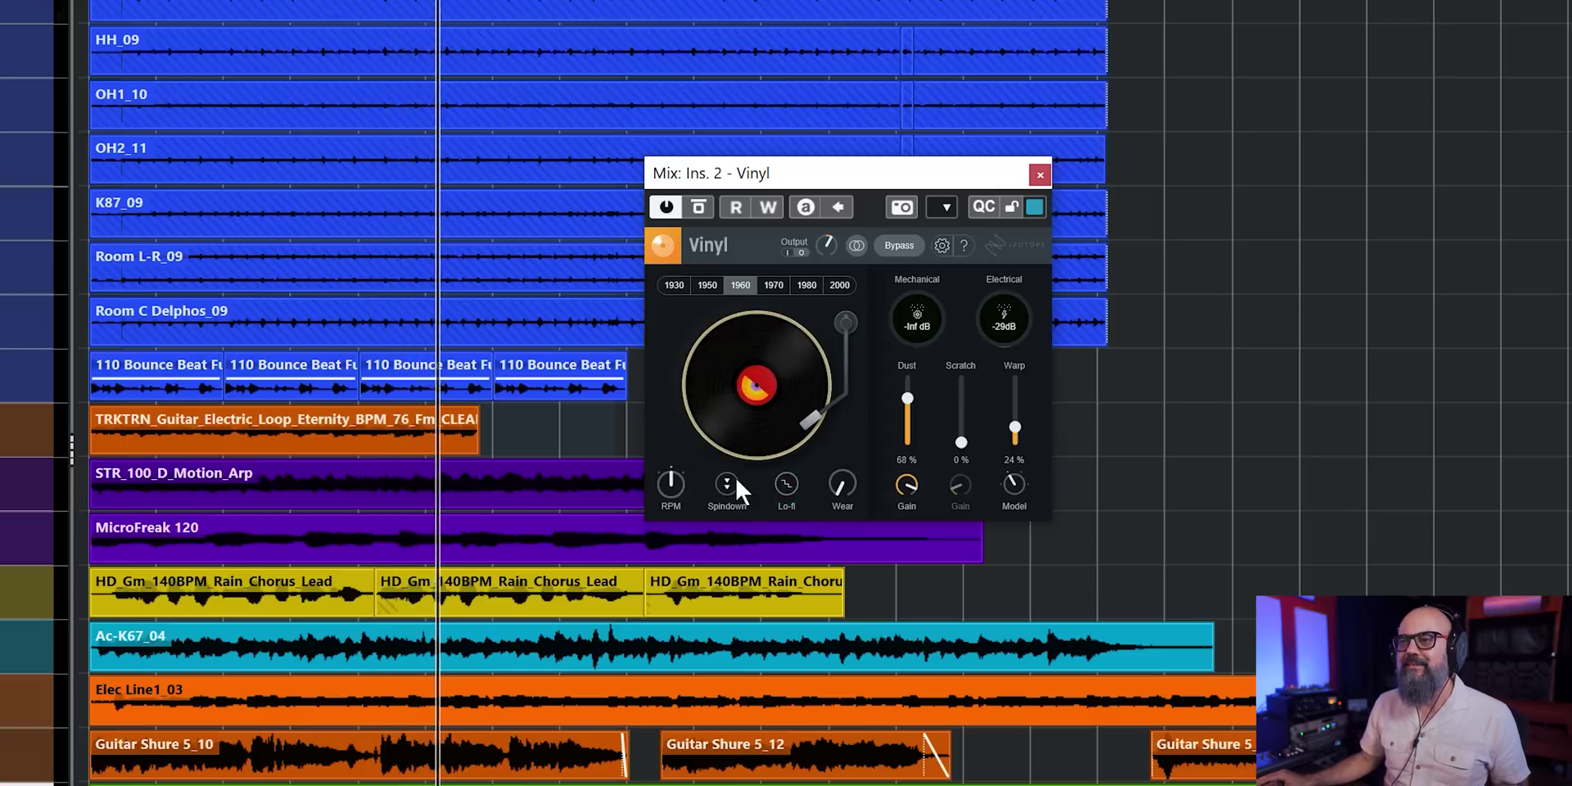
left_click(774, 487)
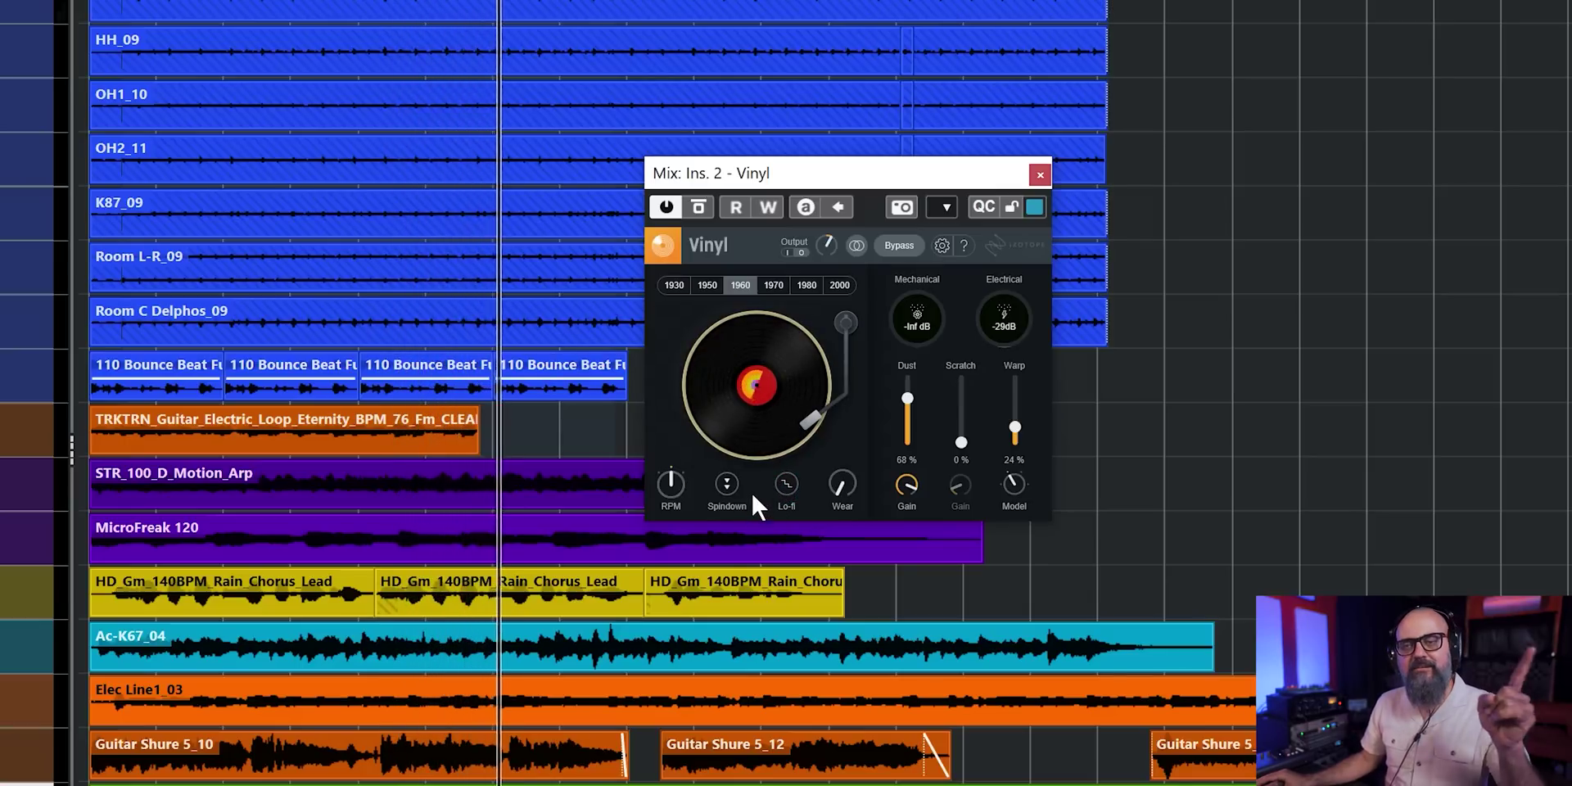
- Audition Vinyl's Spindown effect on the mix, switch it off again, and raise Wear to about 56%
left_click(728, 487)
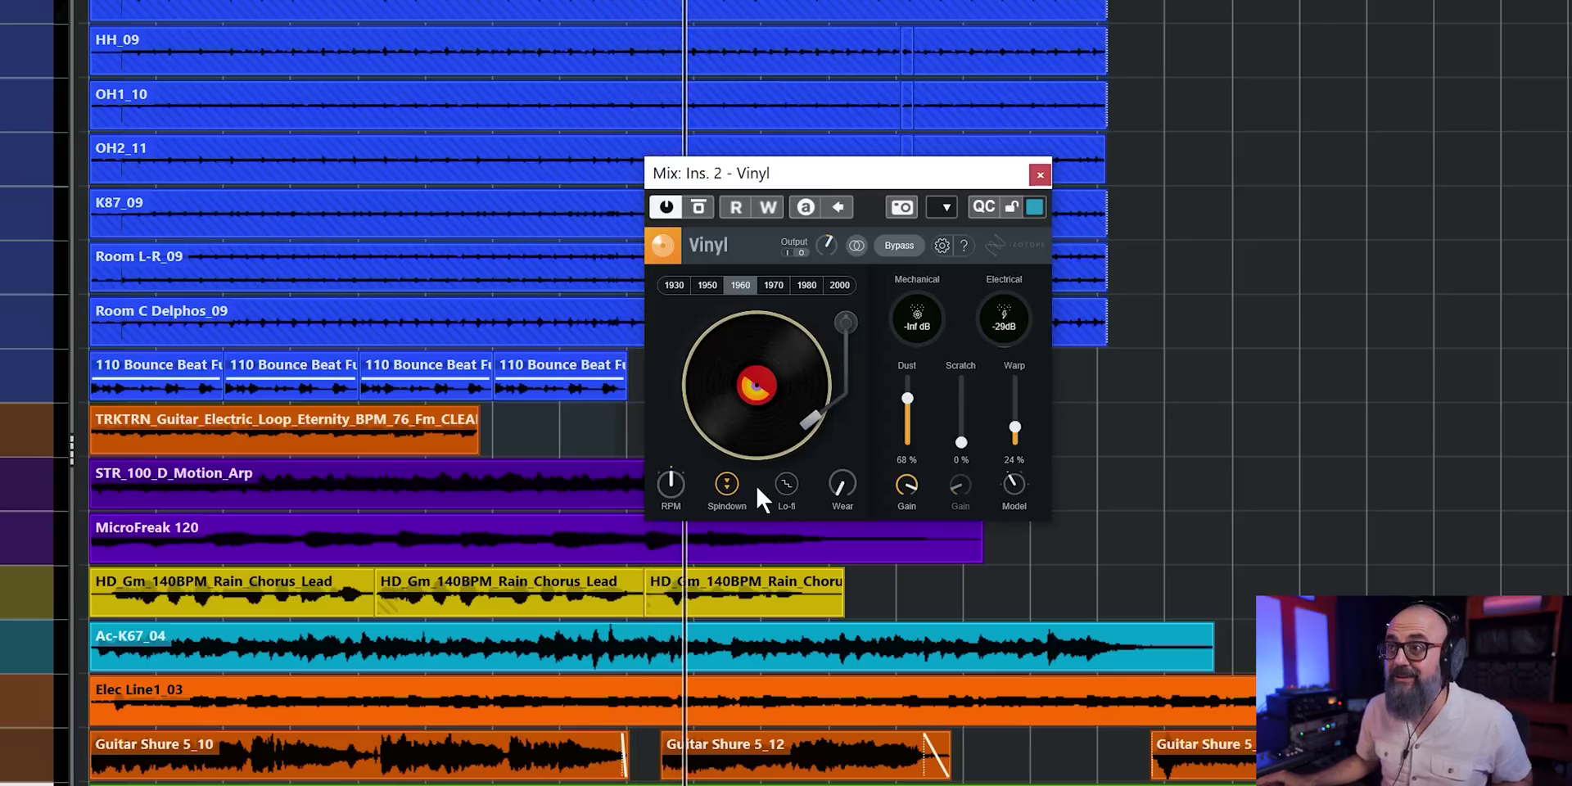
left_click(732, 483)
left_click_drag(843, 485, 853, 349)
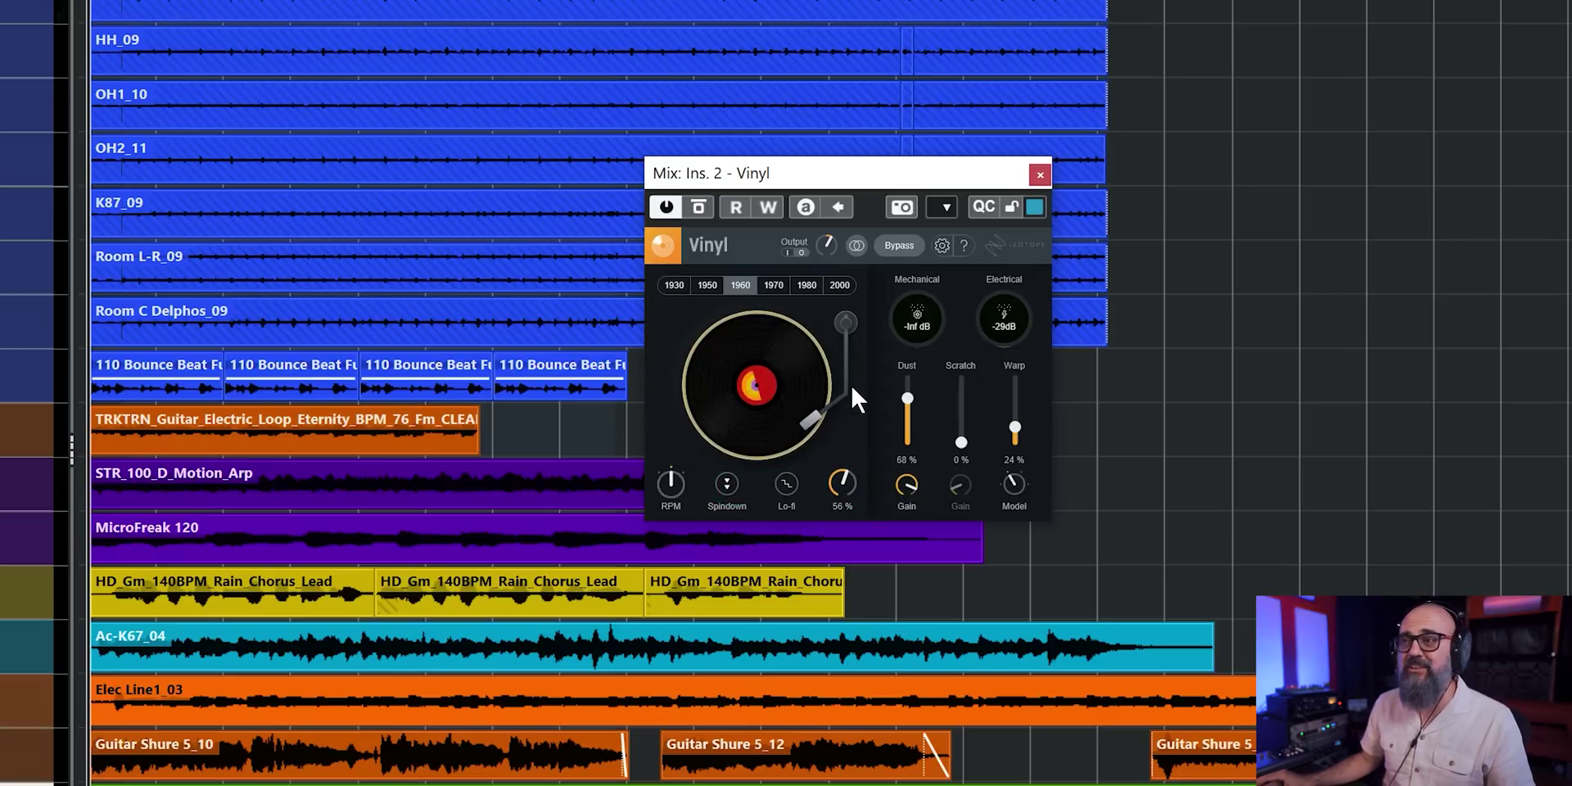
- Audition Vinyl's 1980 setting with heavier Wear and more input gain, bringing Wear back to about 59%
left_click(807, 285)
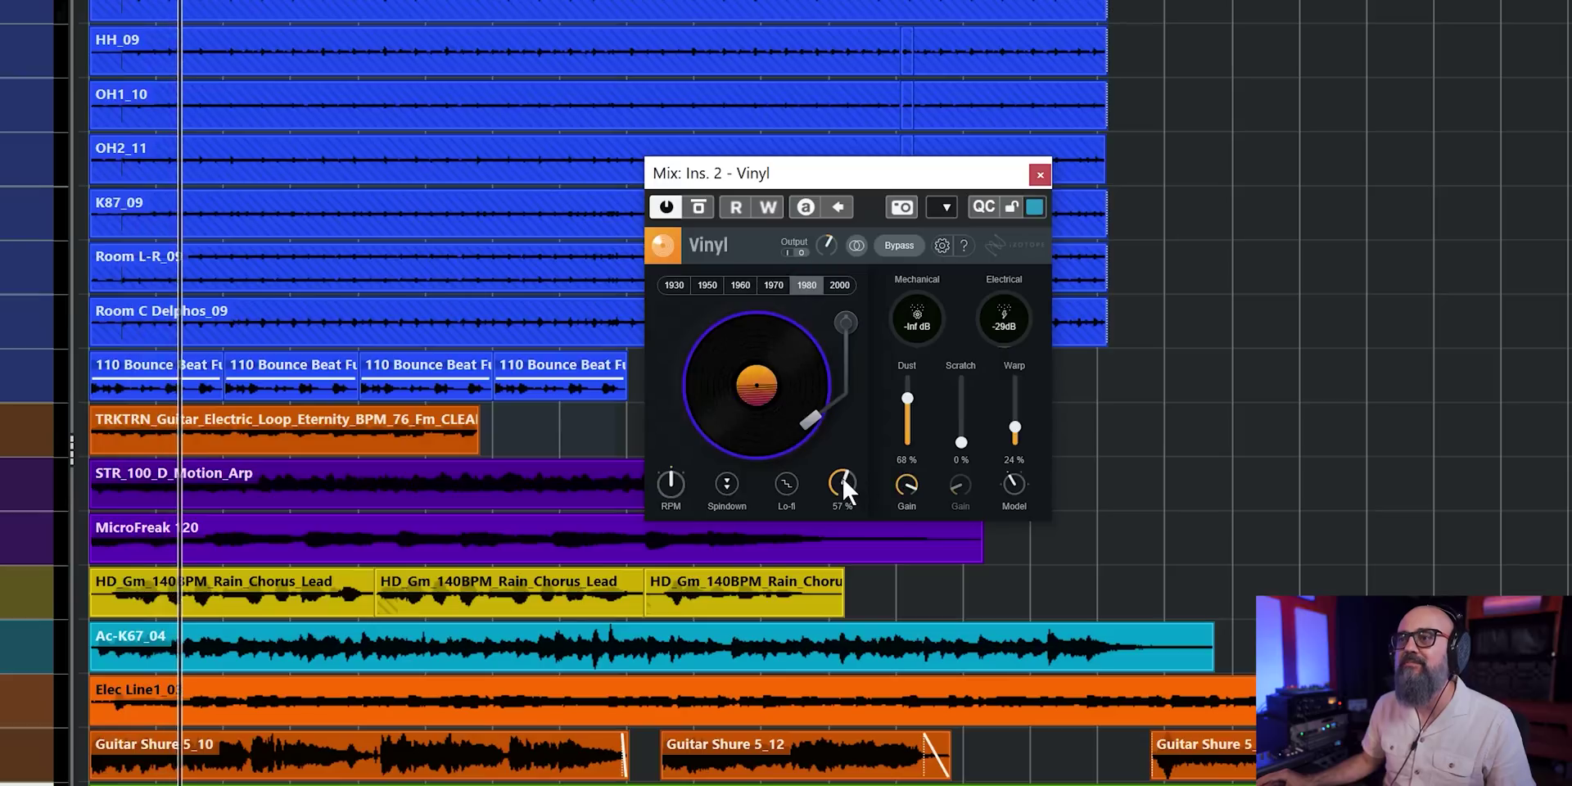
left_click_drag(842, 475, 851, 326)
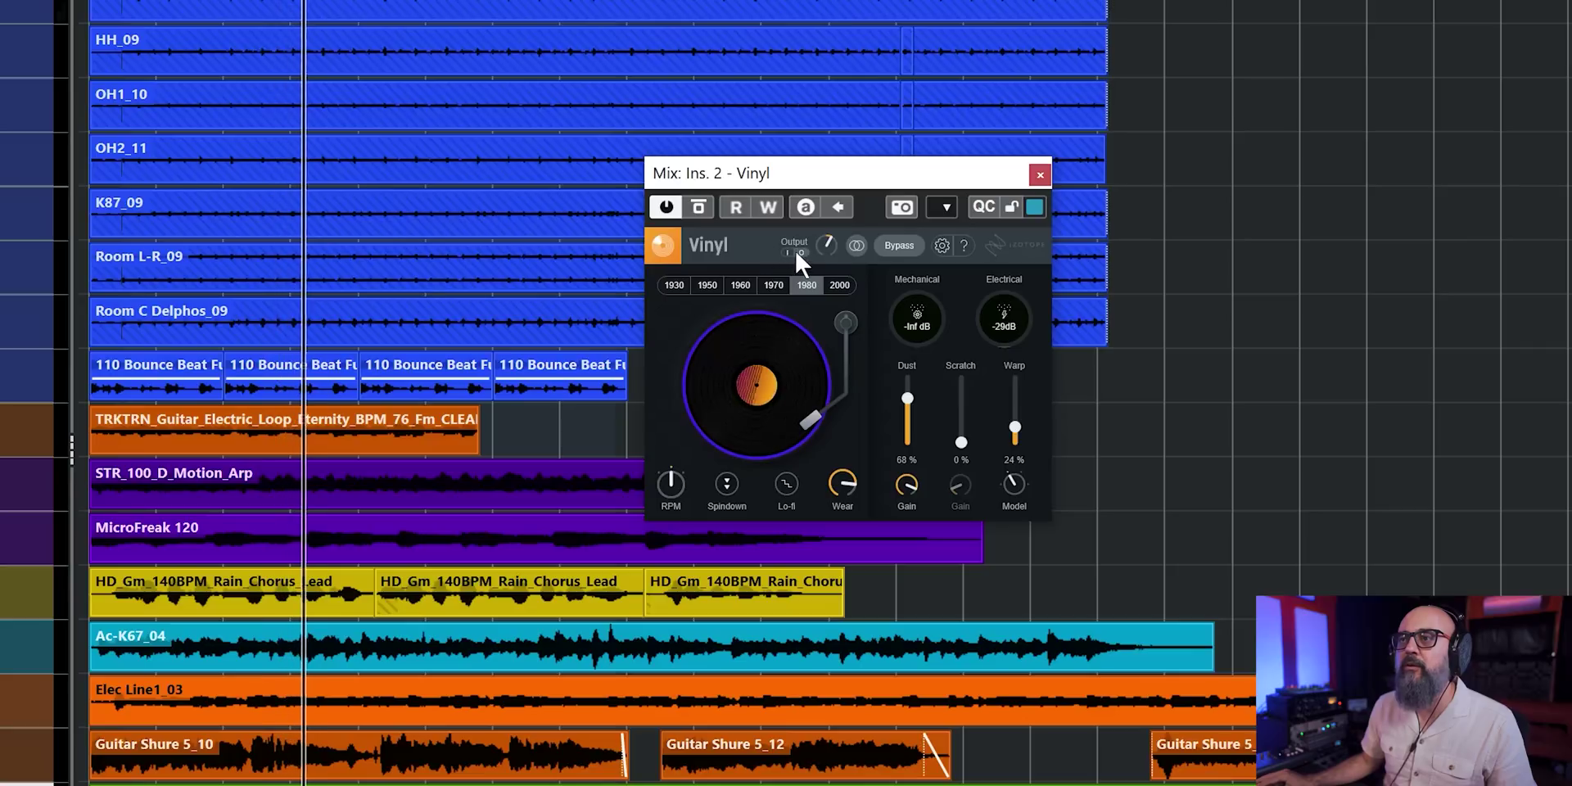
scroll(829, 246, "up", 5)
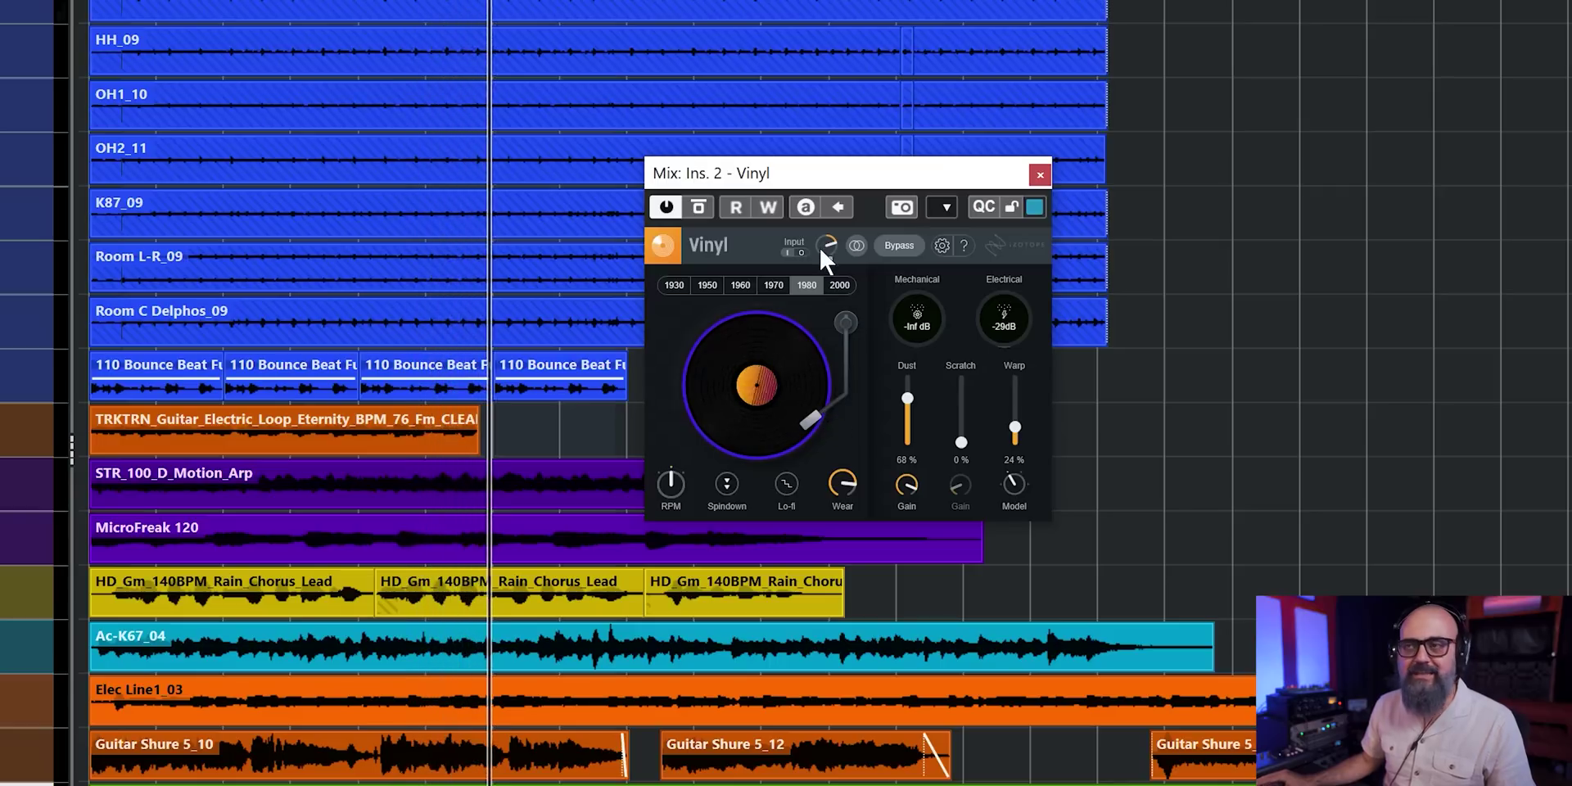
scroll(845, 480, "down", 3)
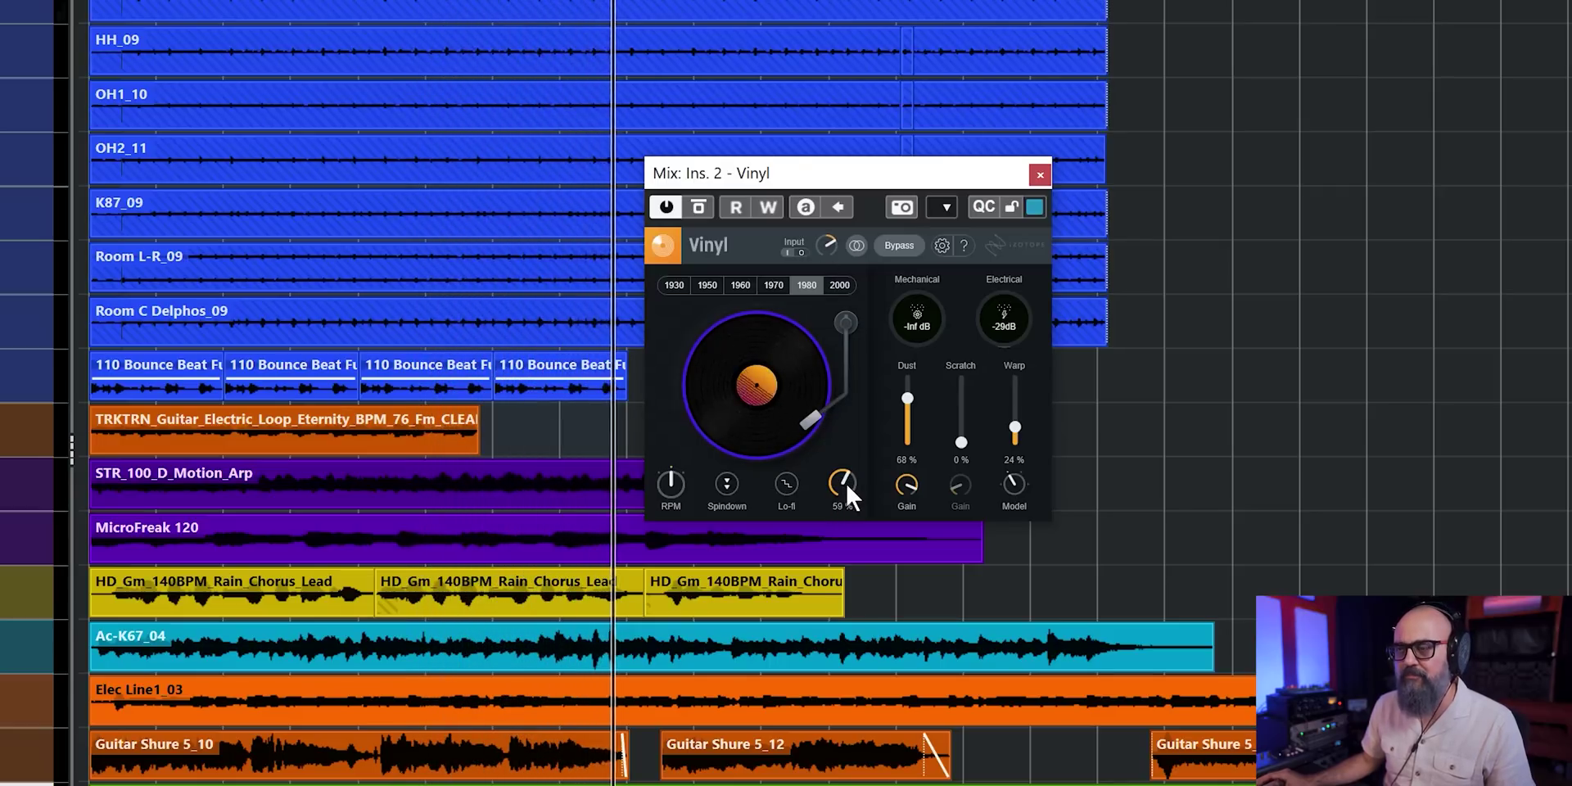
- Switch Vinyl to the 1960 era and trigger its Spindown effect
left_click(734, 281)
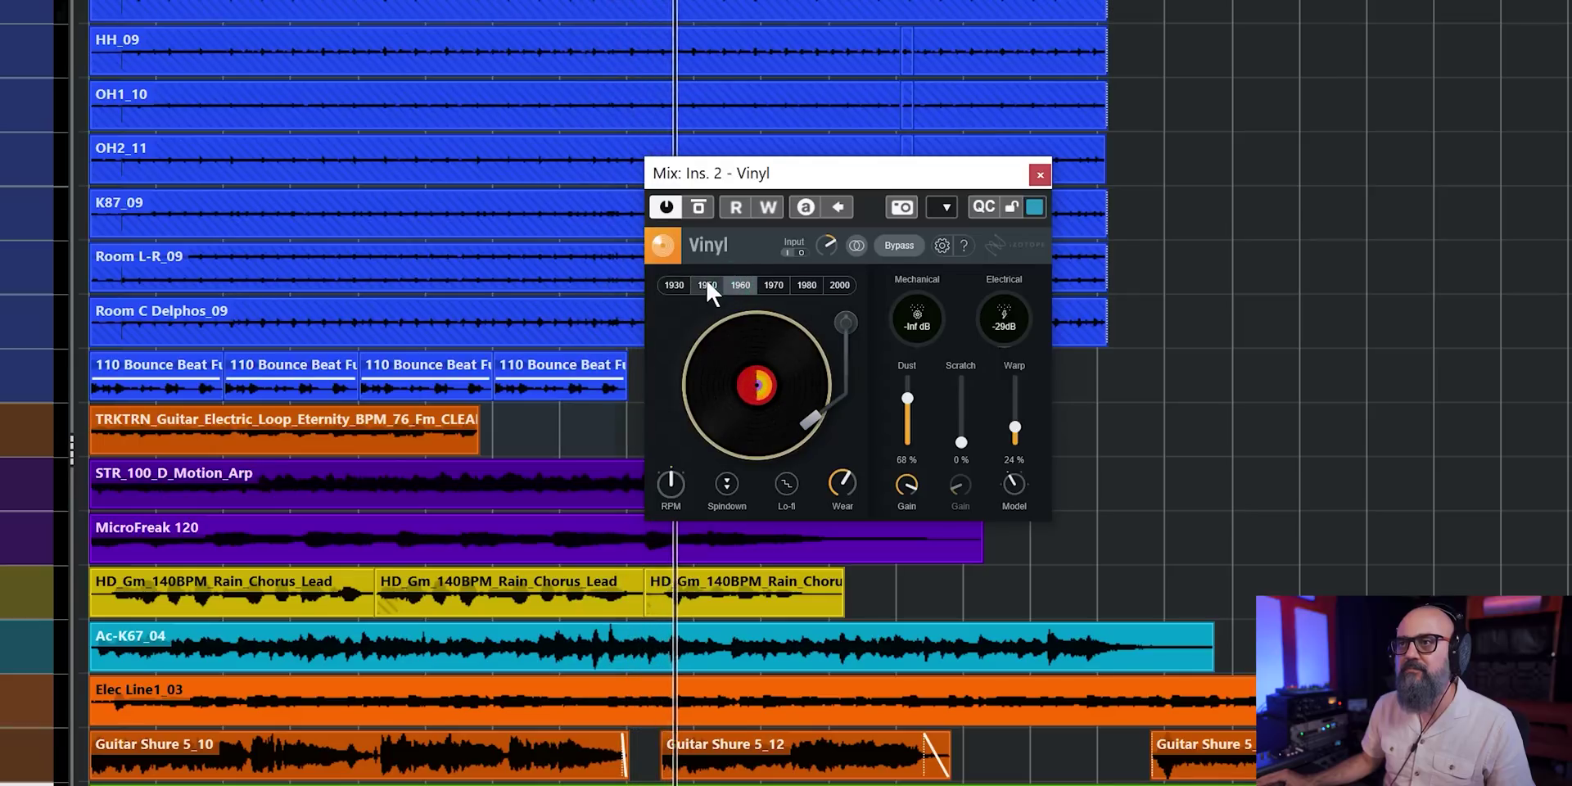
left_click(727, 485)
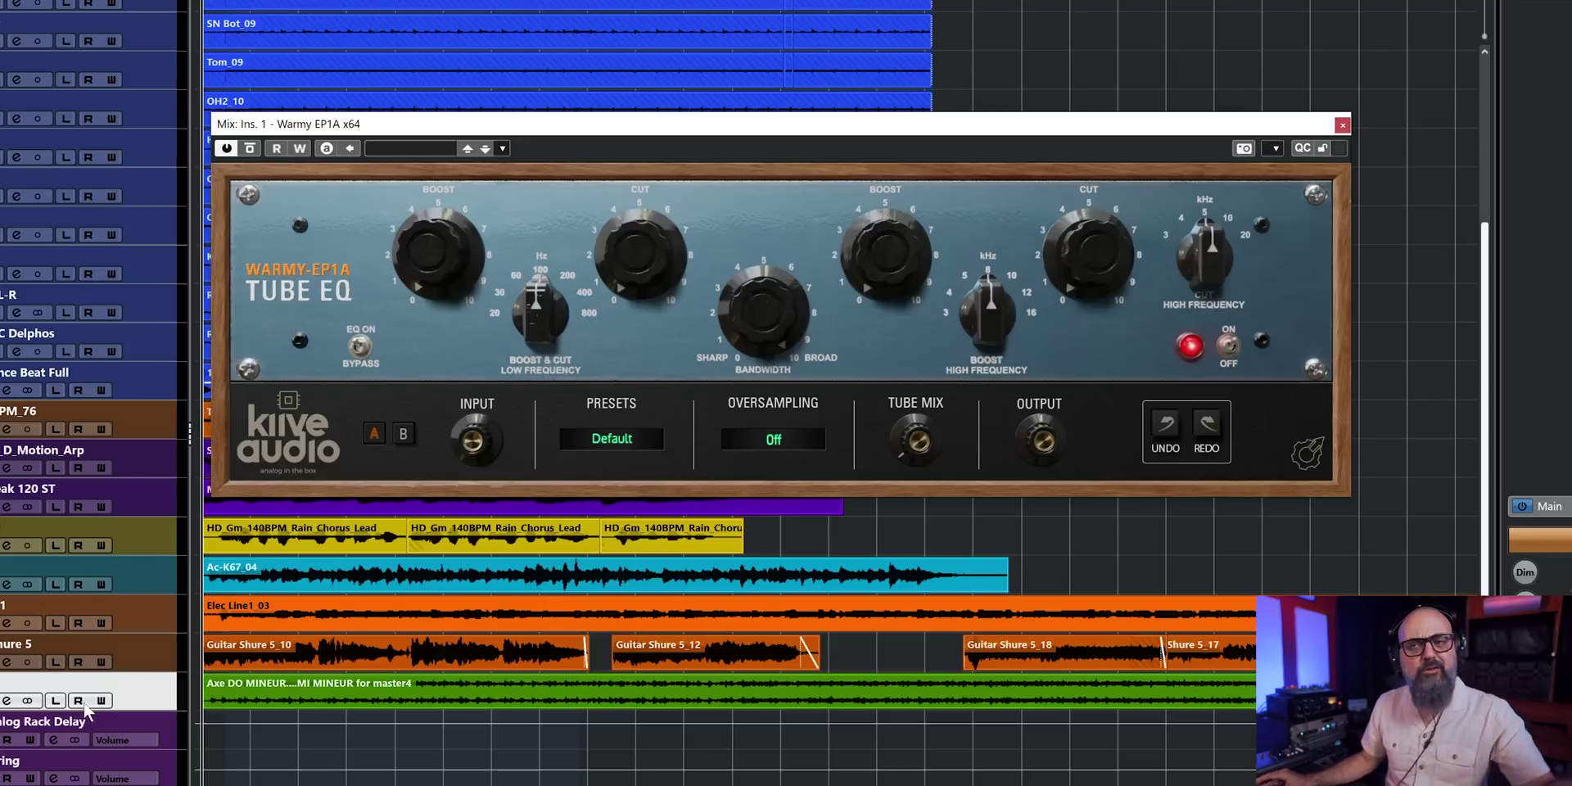
- Play the mix through Warmy EP1A, set the low frequency to 60 Hz, and adjust the low-frequency Boost and Cut
key("space")
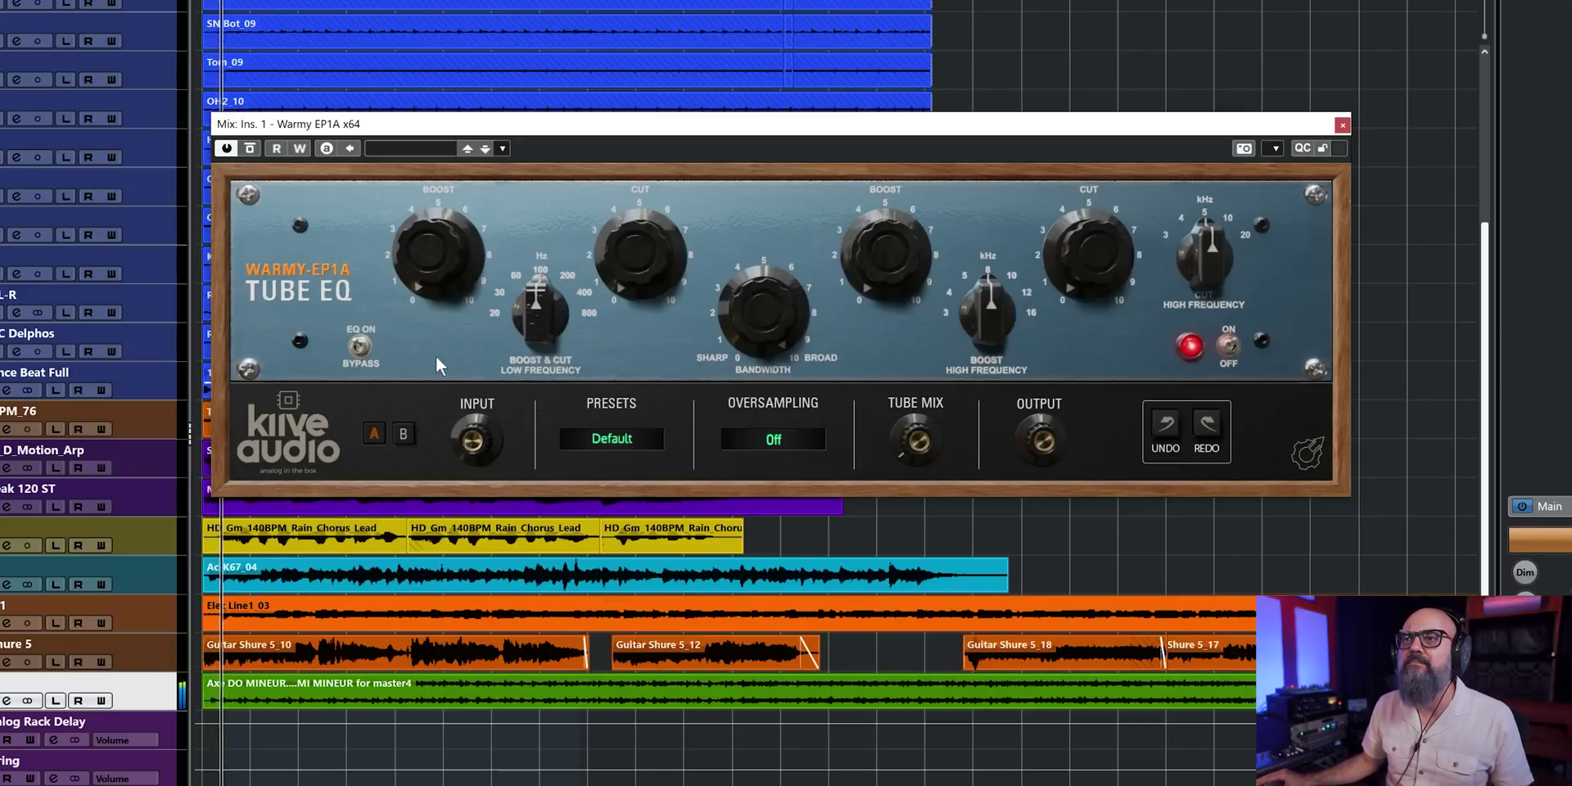
mouse_move(447, 244)
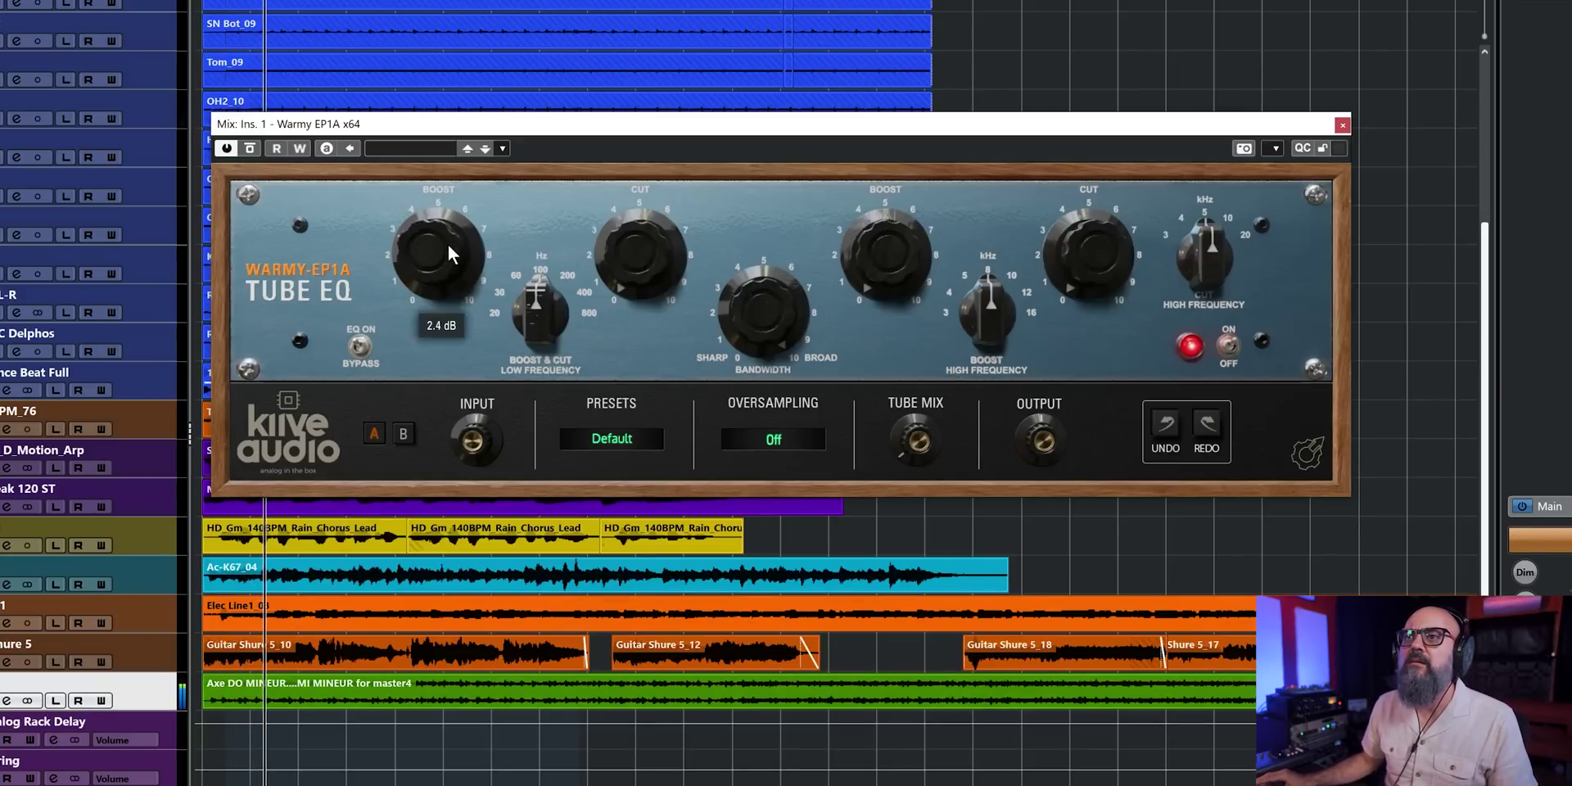
left_click_drag(537, 304, 538, 310)
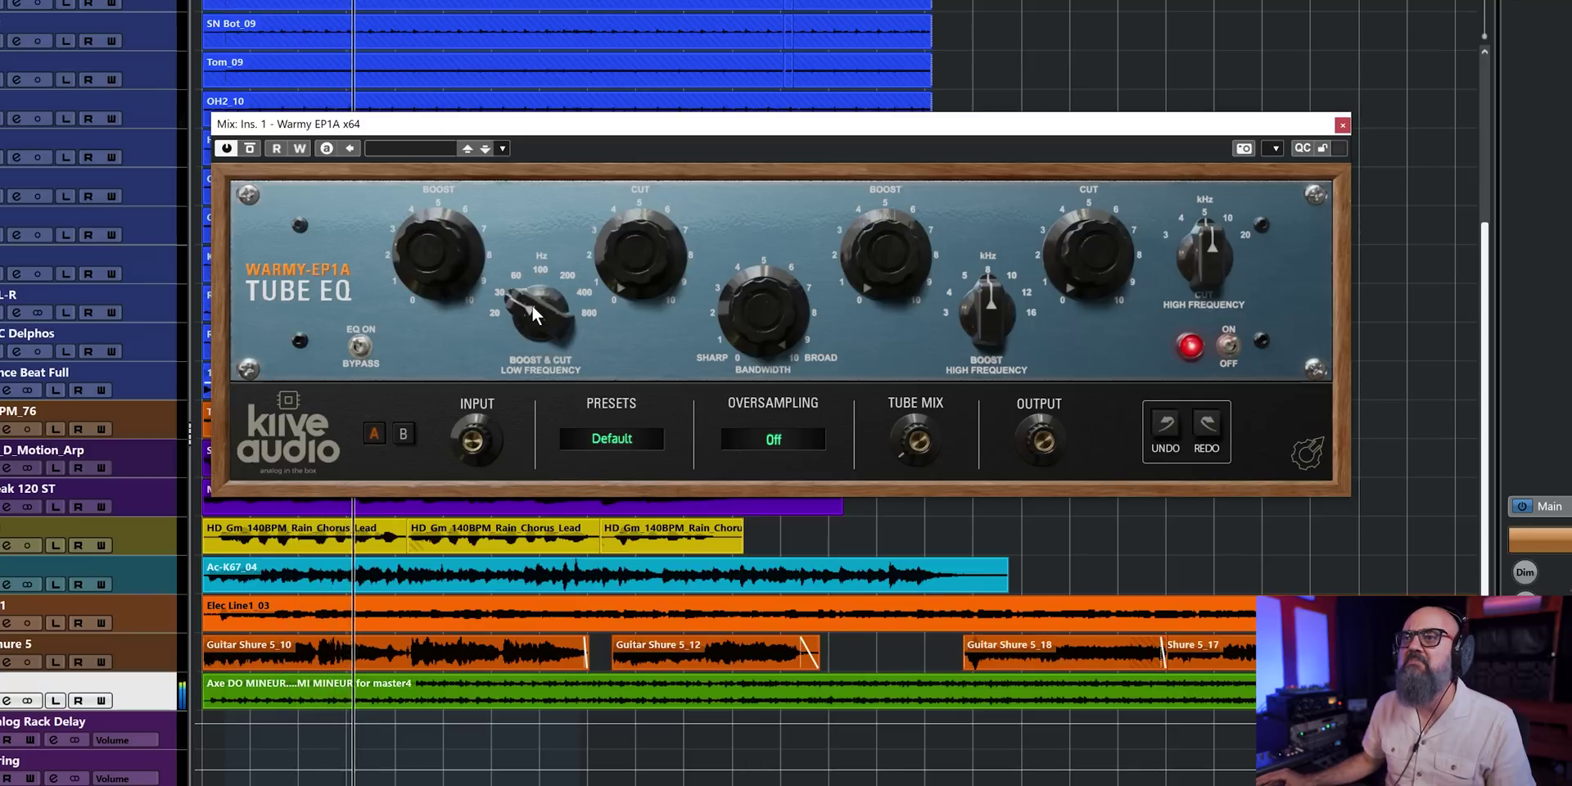
mouse_move(429, 253)
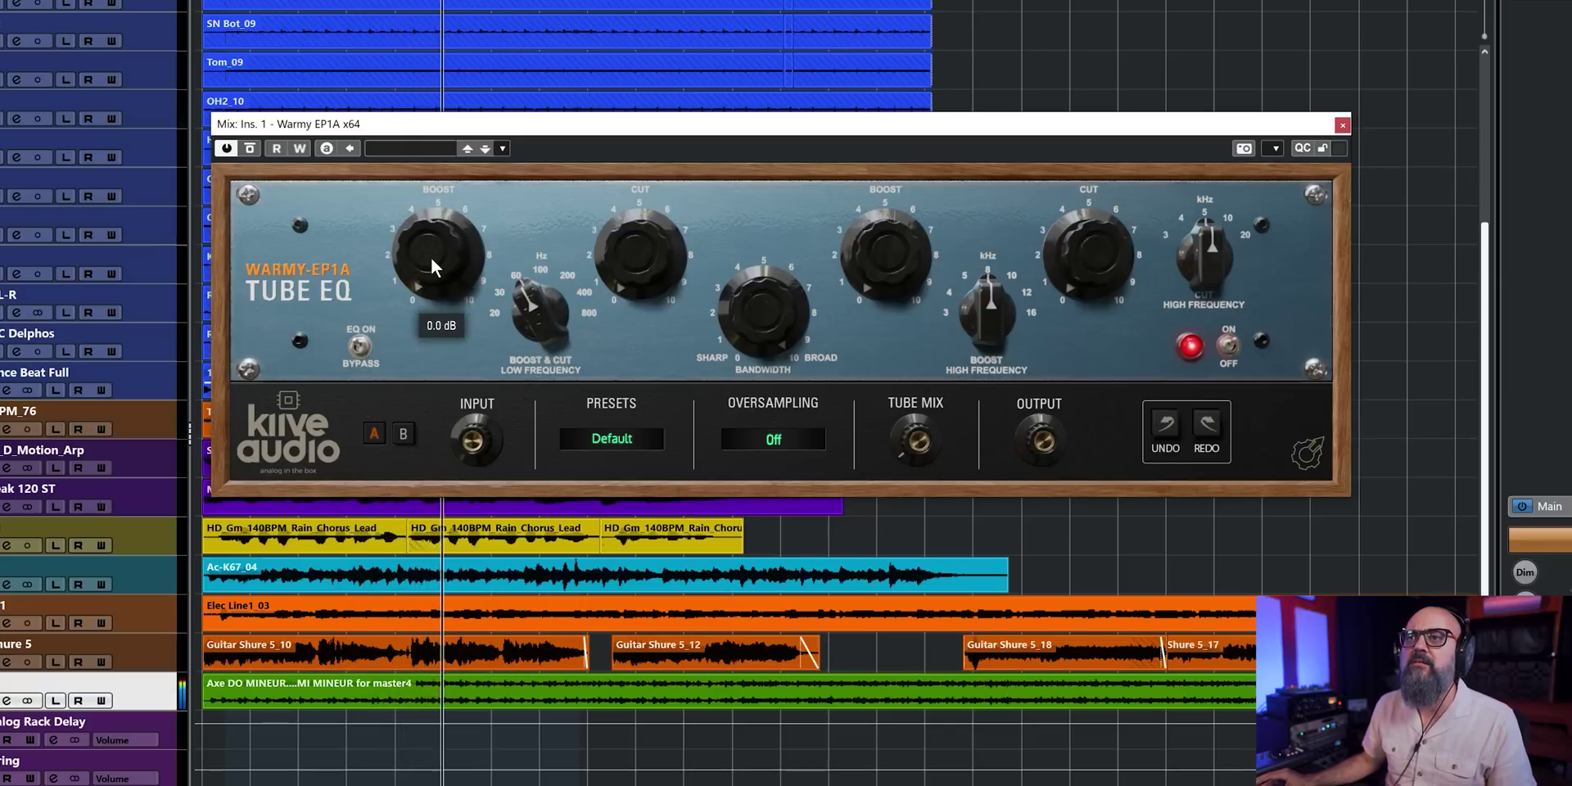
mouse_move(630, 262)
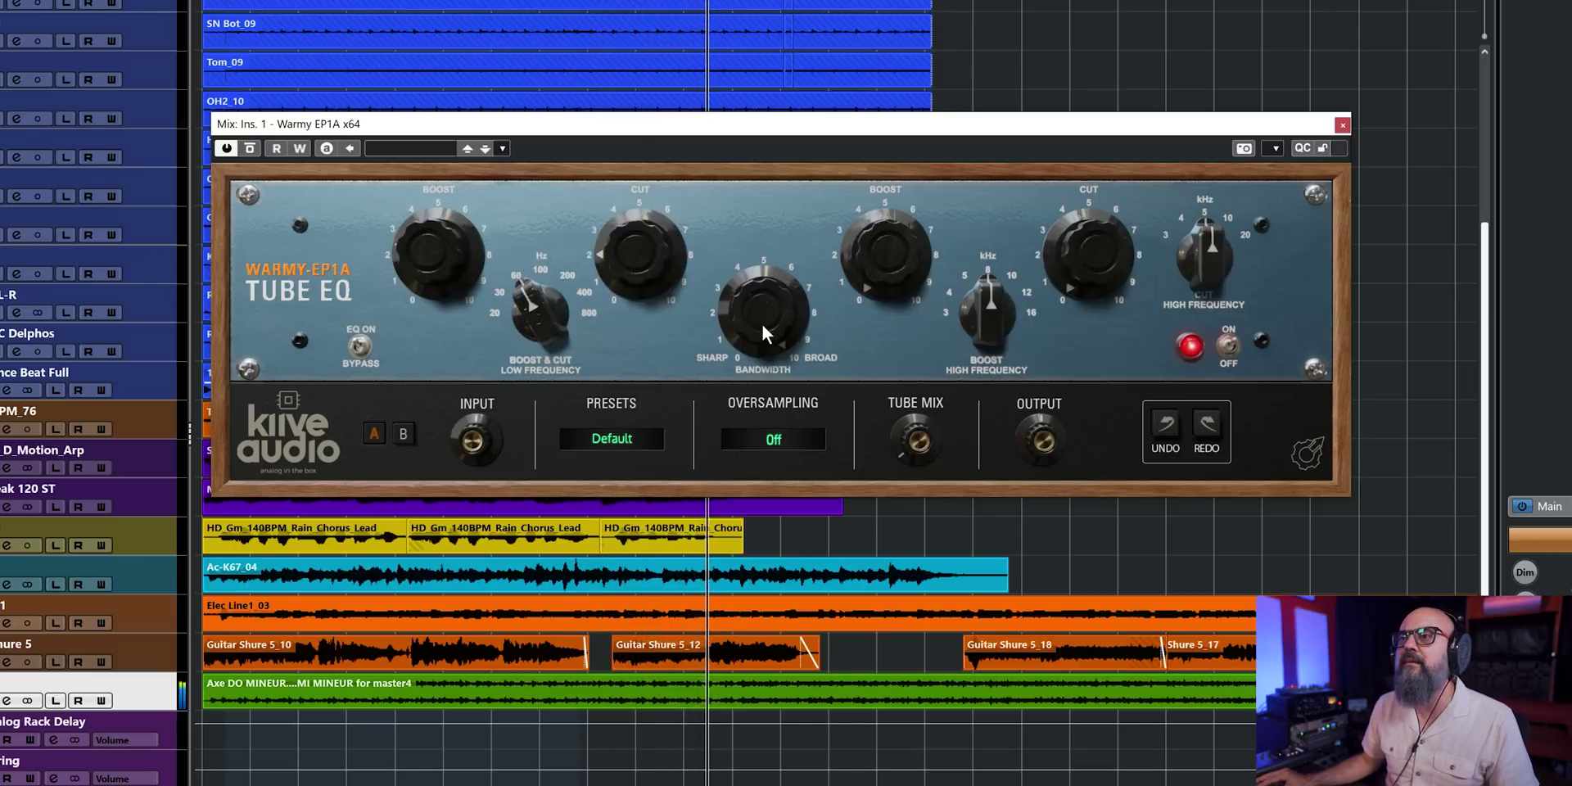
- Set Warmy EP1A's Bandwidth to about 8, boost 12 kHz by about 4 dB, and add a slight high-frequency cut
left_click_drag(759, 321, 788, 310)
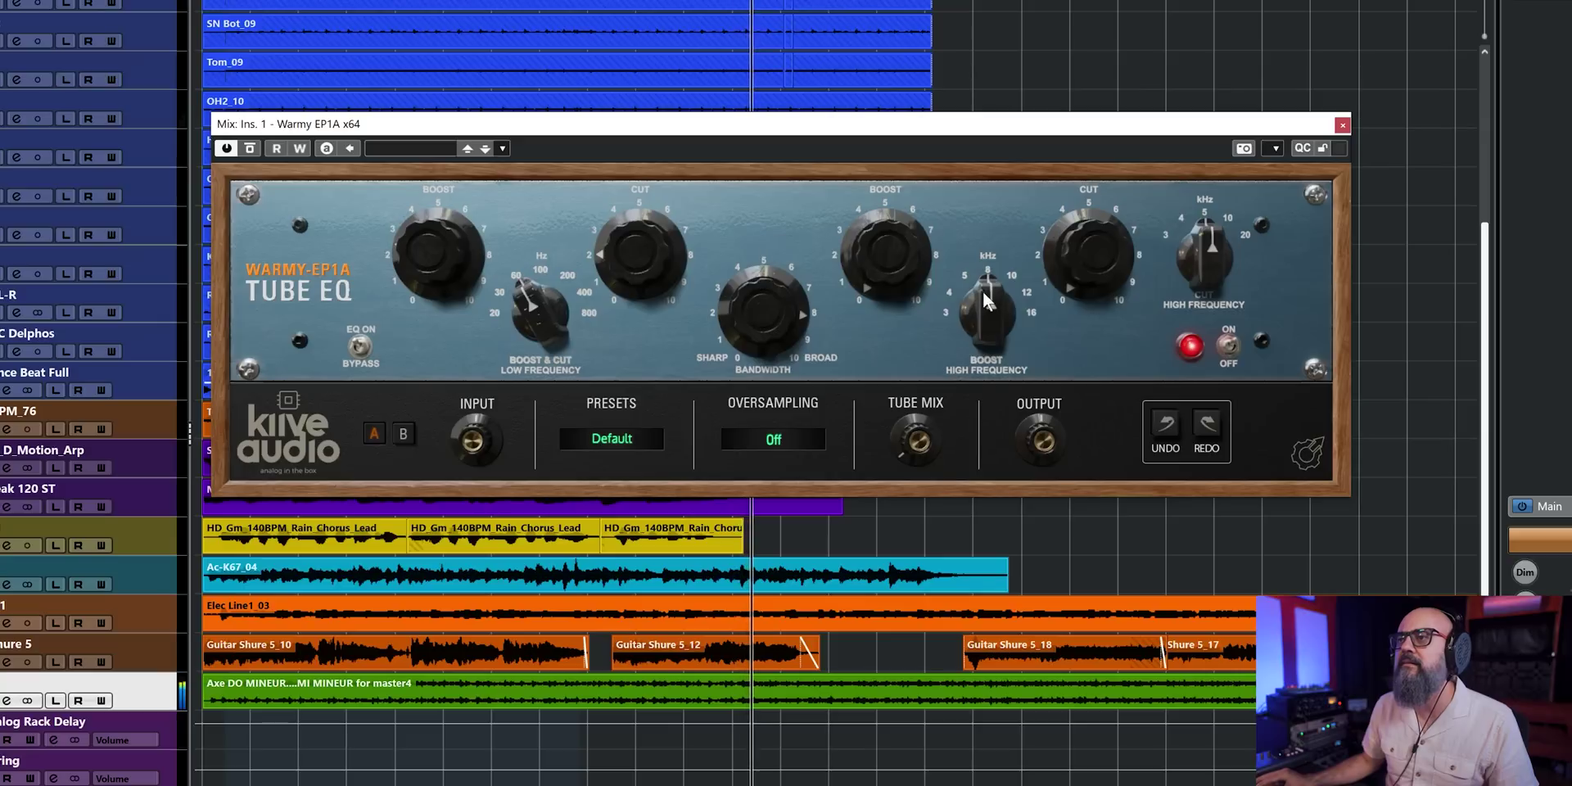
left_click_drag(994, 302, 1023, 302)
left_click_drag(887, 288, 885, 266)
scroll(884, 266, "up", 3)
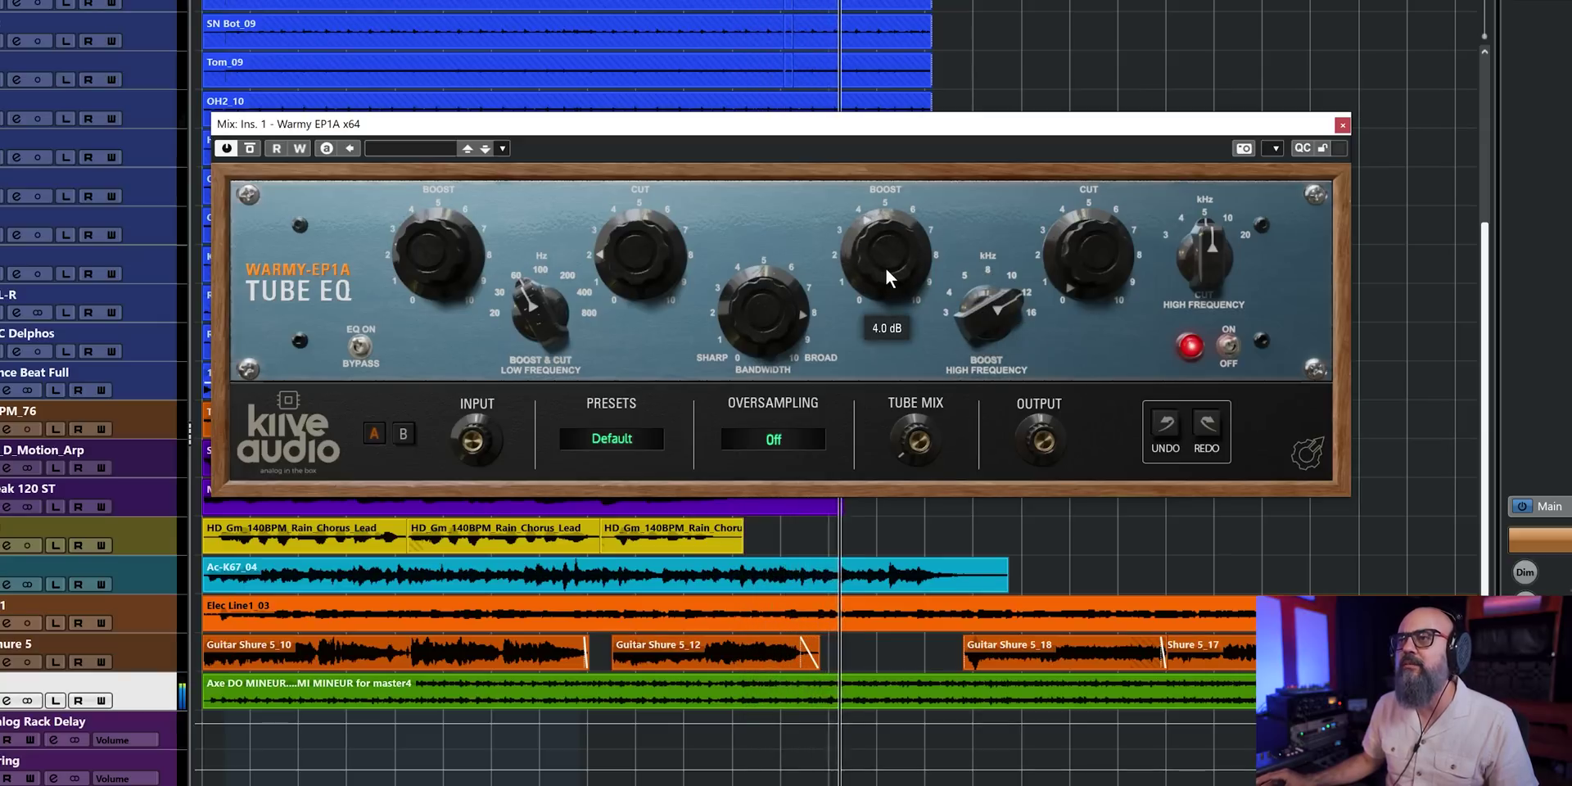
scroll(1056, 262, "up", 2)
scroll(871, 252, "up", 3)
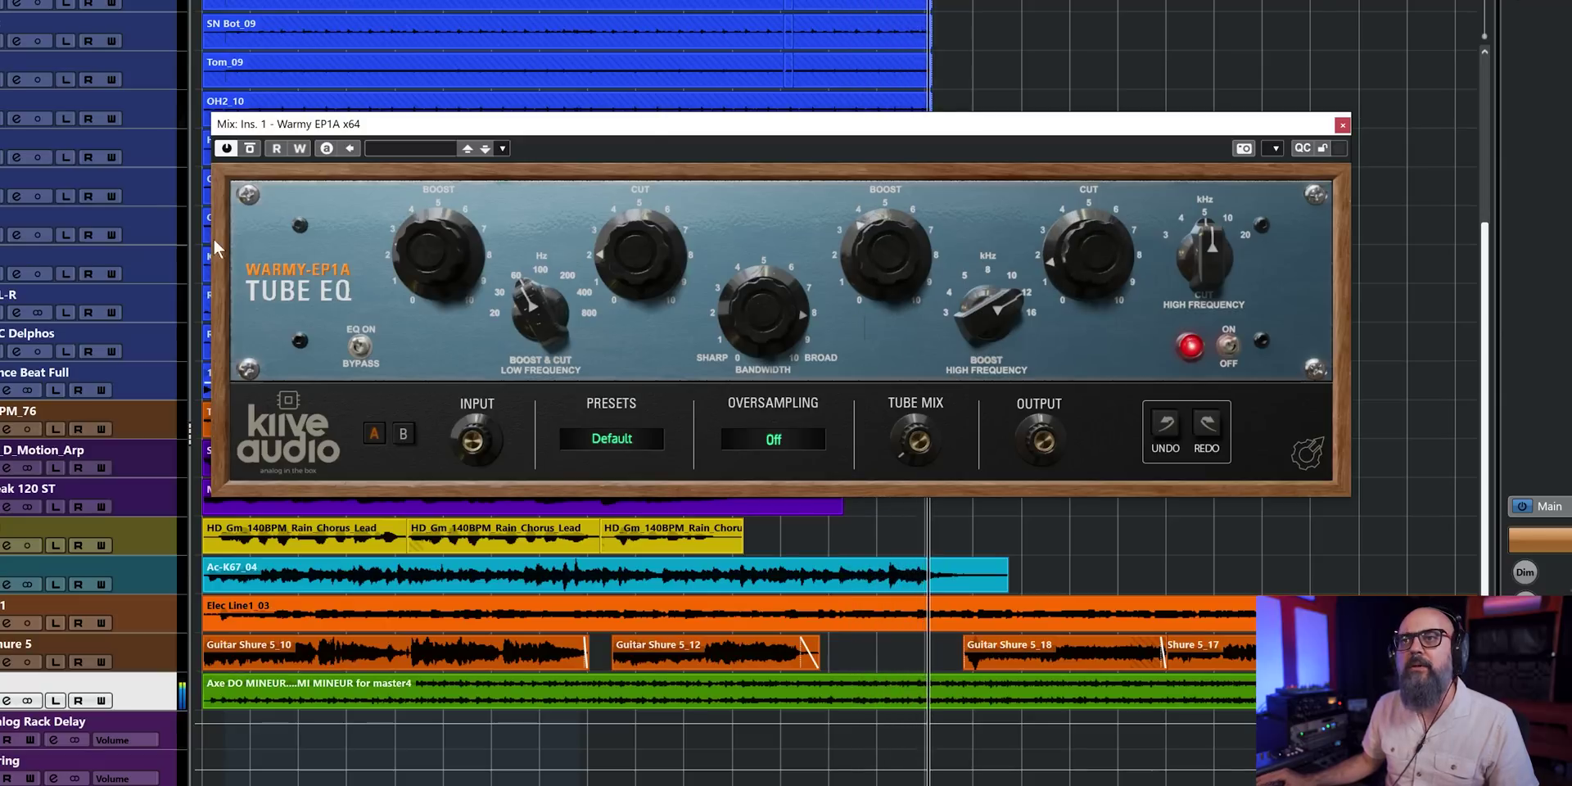
- Compare the mix with Warmy EP1A bypassed and active, trying Tube Mix, Input and Output between comparisons, and leave it active
left_click(249, 151)
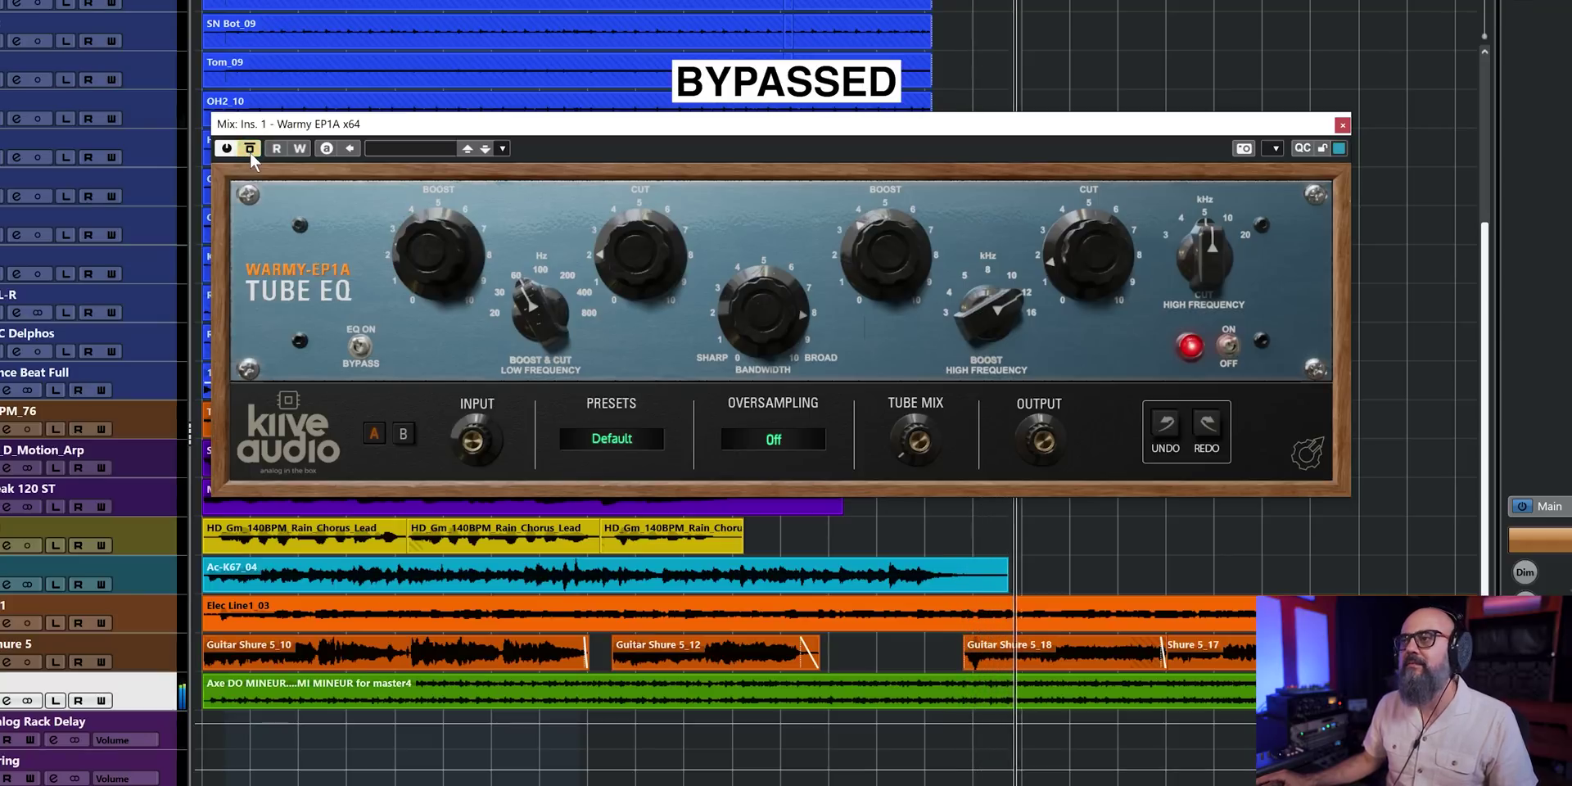
left_click(249, 150)
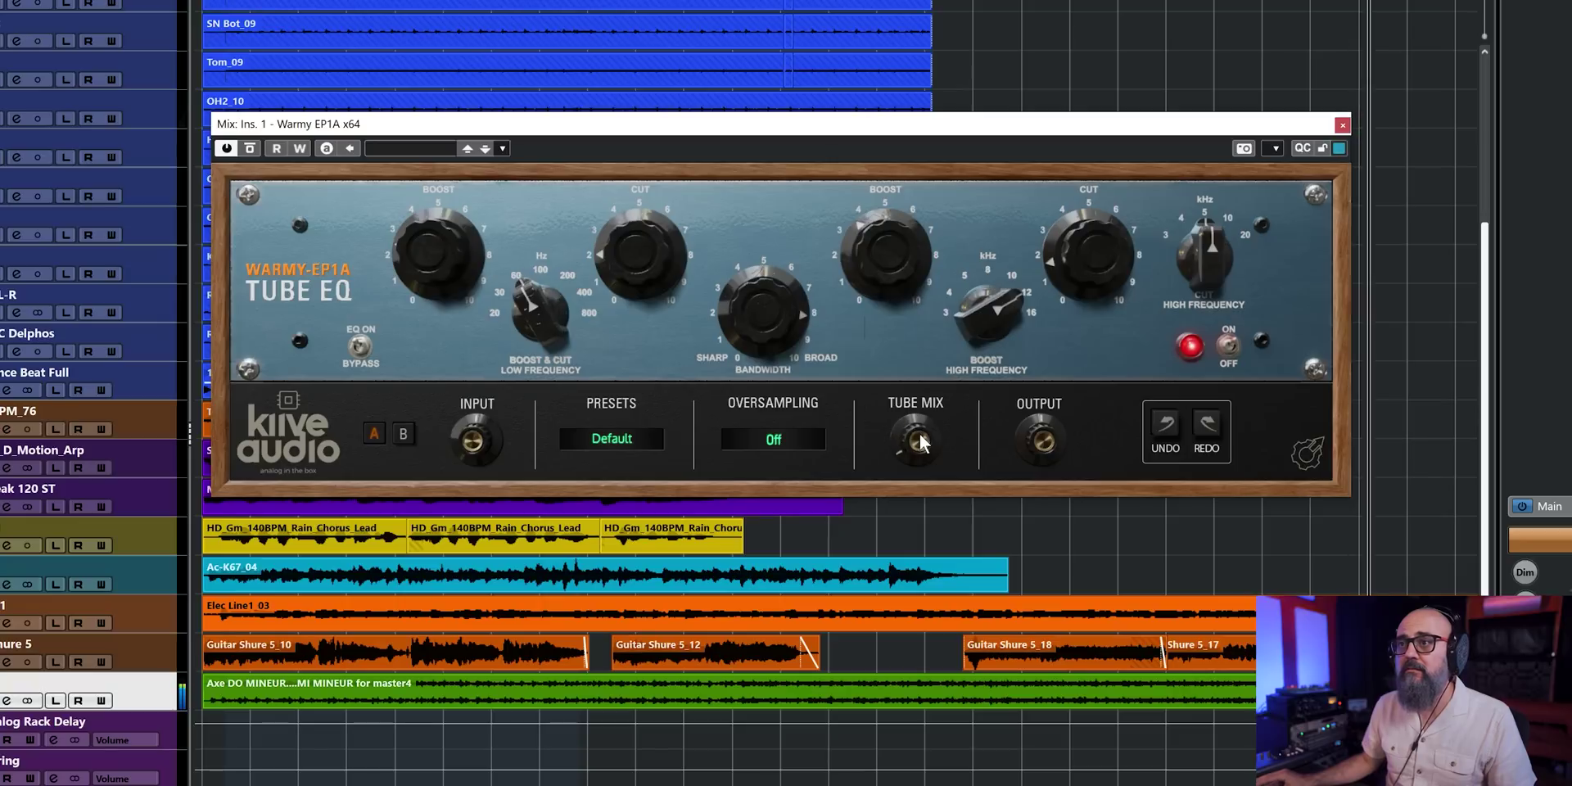
mouse_move(469, 449)
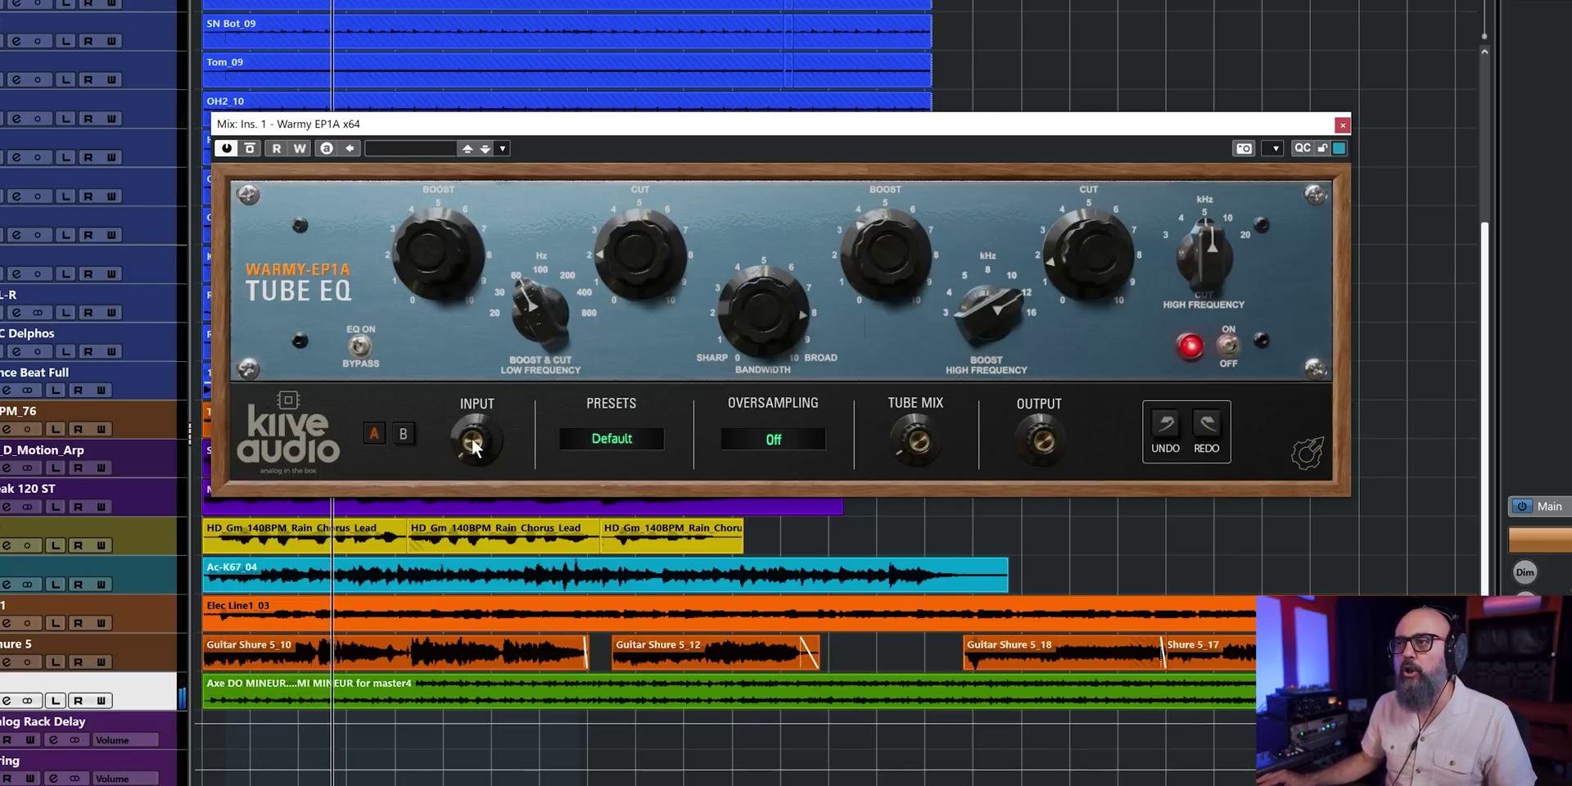
mouse_move(1047, 440)
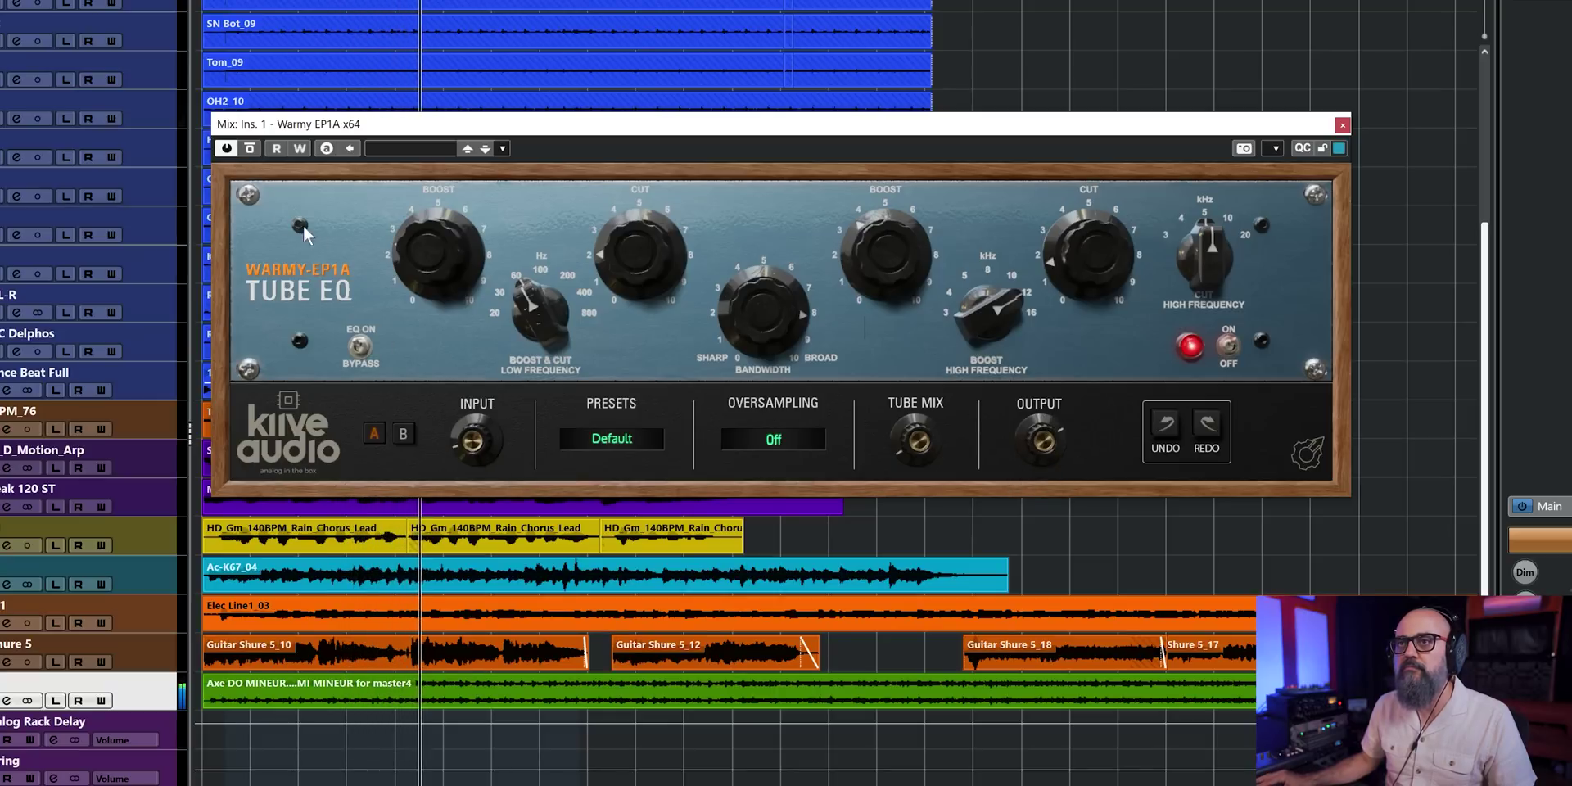
left_click(249, 149)
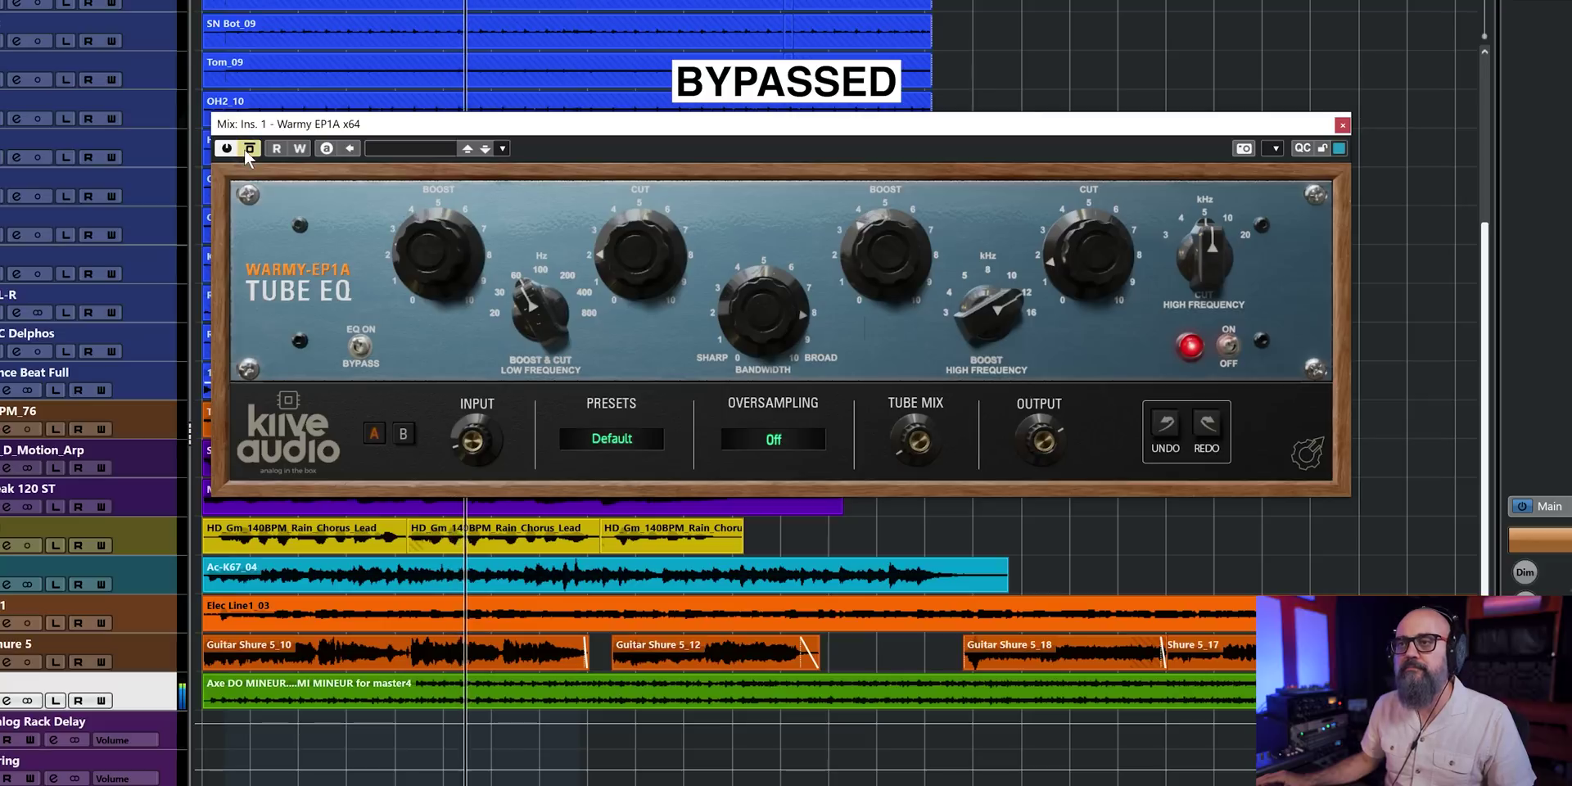
left_click(246, 149)
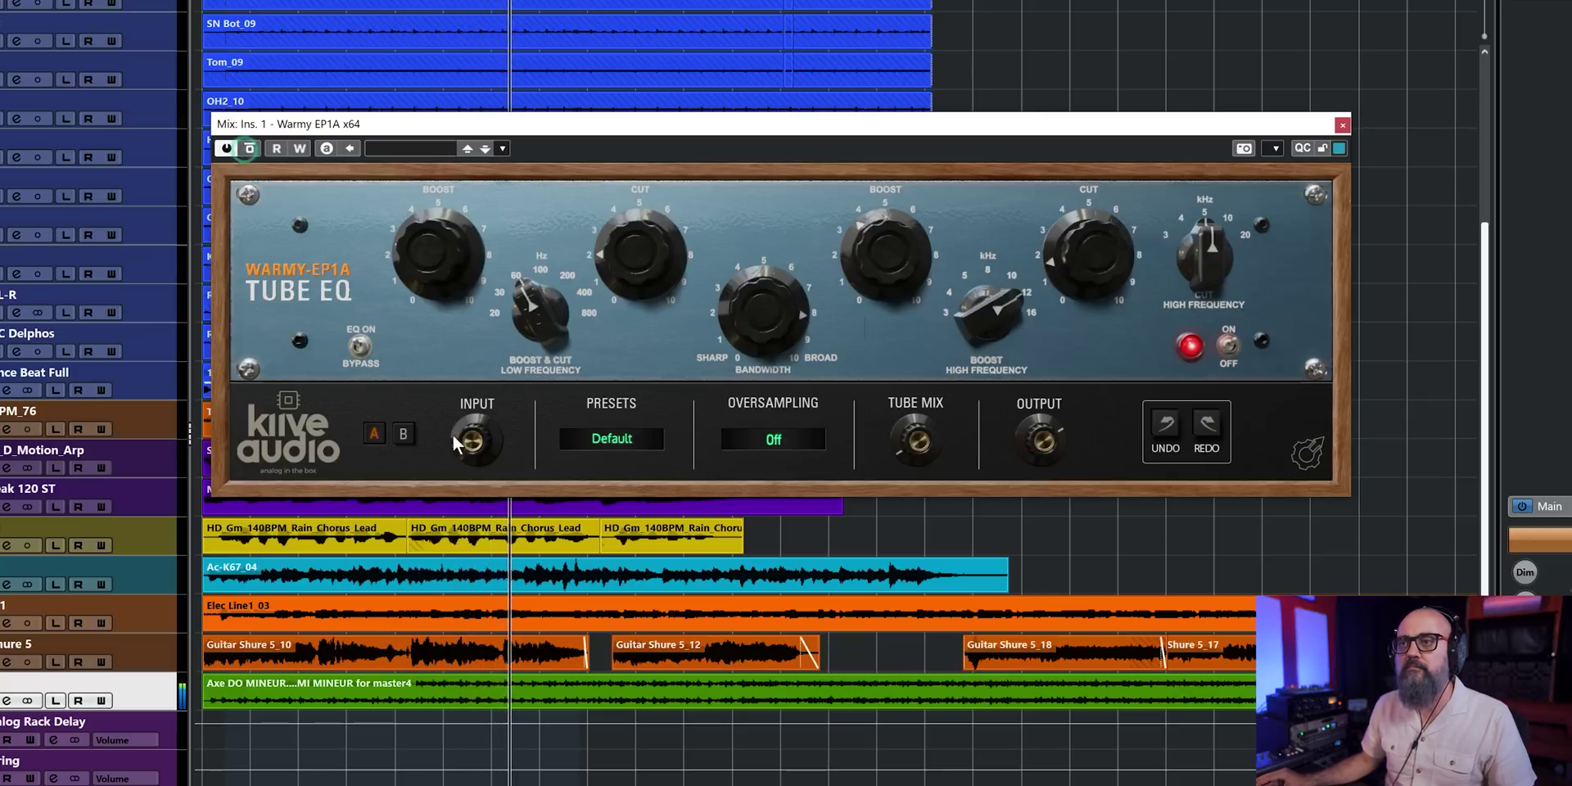